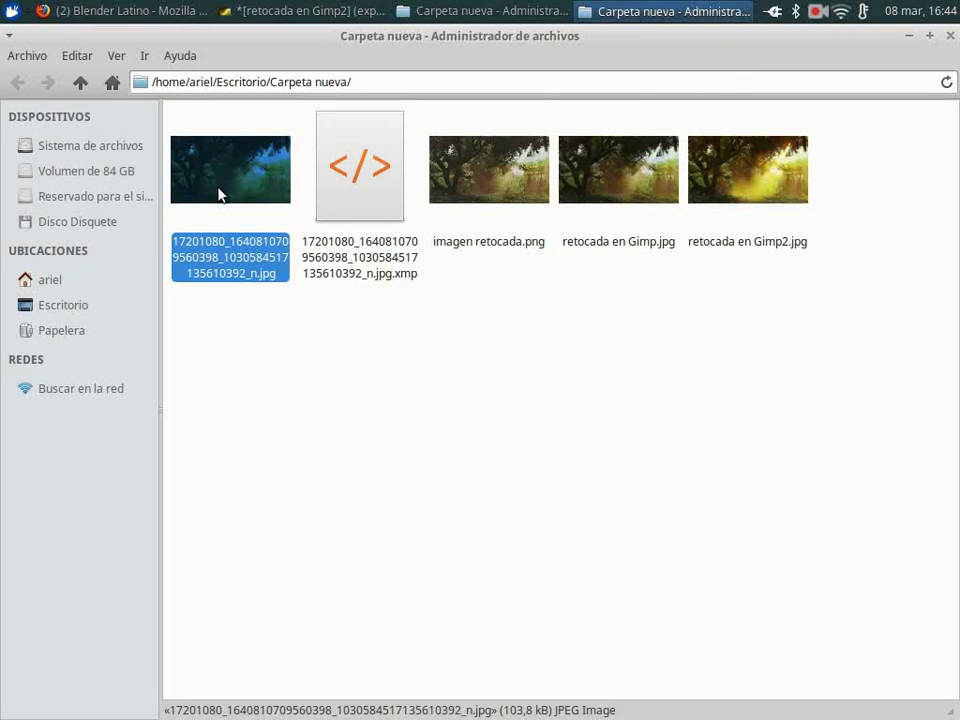
Step: Open the original forest JPG from Thunar in GIMP, accepting the RGB colour profile conversion
{"action": "right_click", "coordinate": [220, 190]}
{"action": "mouse_move", "coordinate": [300, 219]}
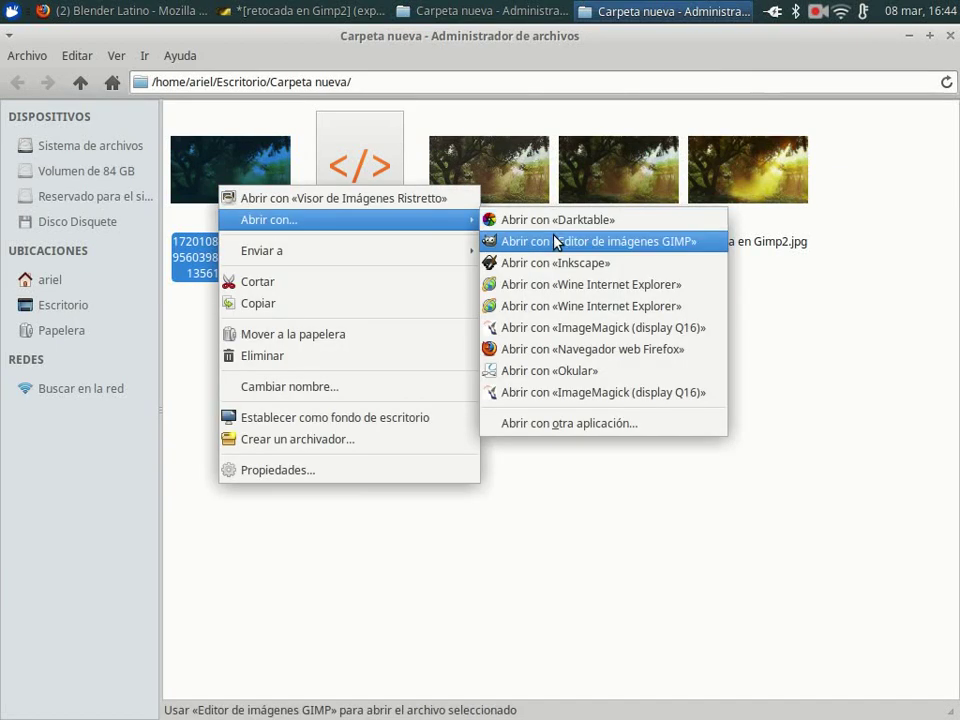
{"action": "left_click", "coordinate": [556, 242]}
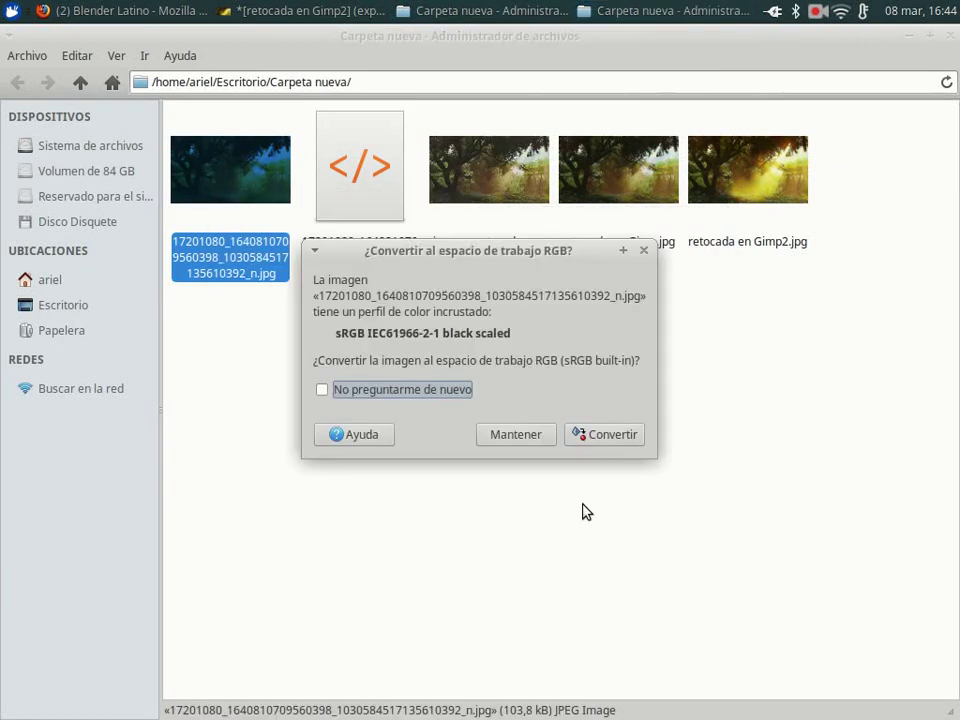
{"action": "left_click", "coordinate": [531, 434]}
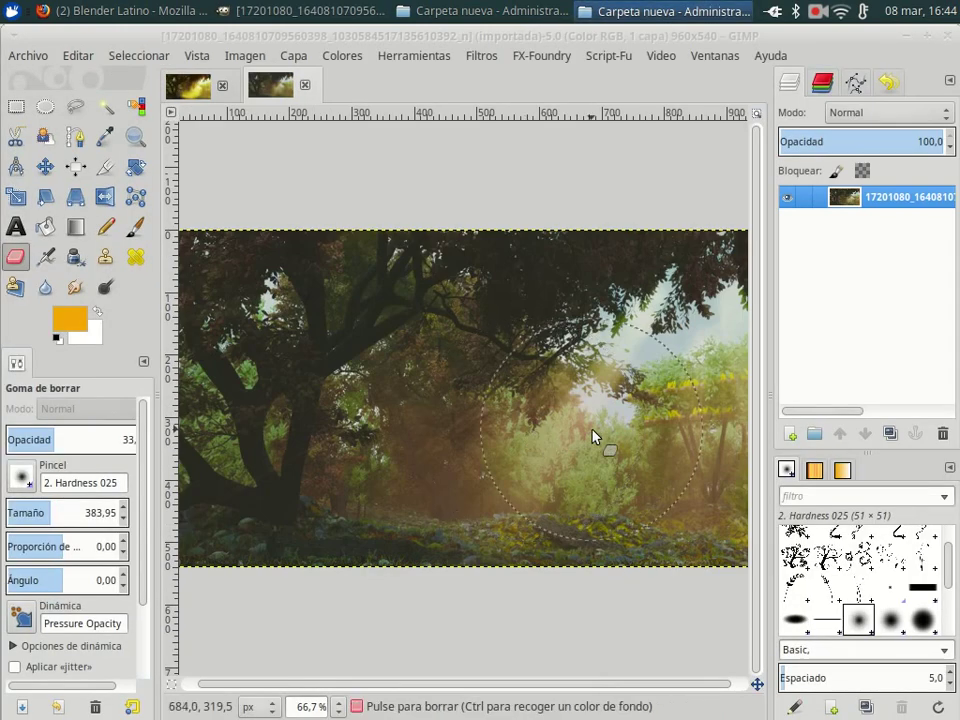
Step: Zoom and pan around the original forest photo to inspect it
{"action": "scroll", "coordinate": [551, 516], "scroll_direction": "down", "scroll_amount": 3, "text": "ctrl"}
{"action": "scroll", "coordinate": [568, 489], "scroll_direction": "up", "scroll_amount": 2, "text": "ctrl"}
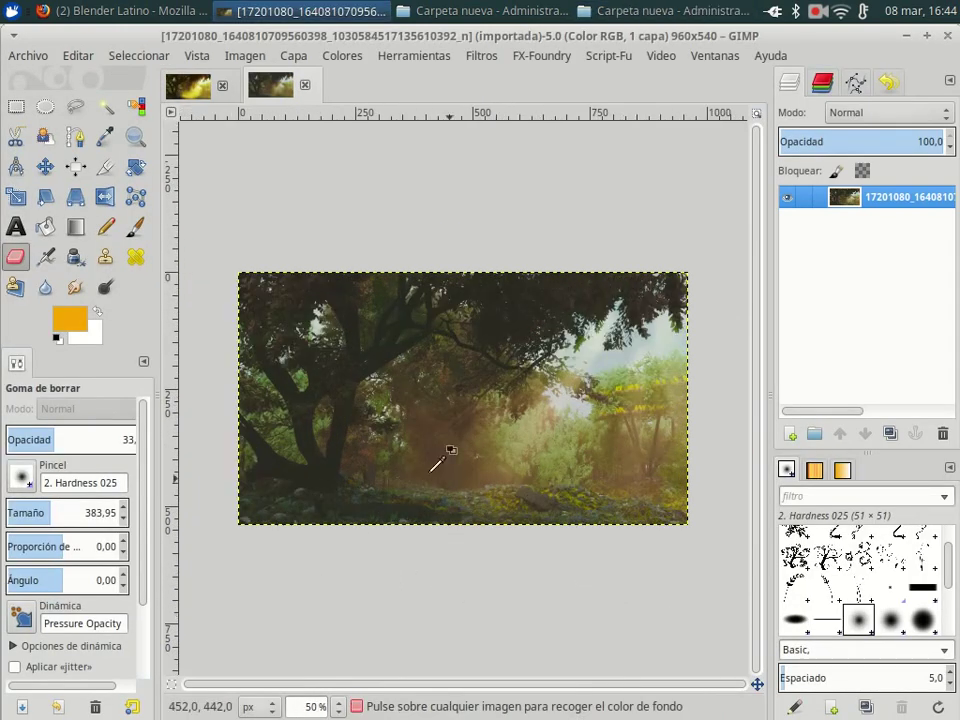
{"action": "scroll", "coordinate": [525, 536], "scroll_direction": "up", "scroll_amount": 1, "text": "ctrl"}
{"action": "scroll", "coordinate": [510, 540], "scroll_direction": "up", "scroll_amount": 1, "text": "ctrl"}
{"action": "left_click_drag", "start_coordinate": [510, 540], "coordinate": [575, 521]}
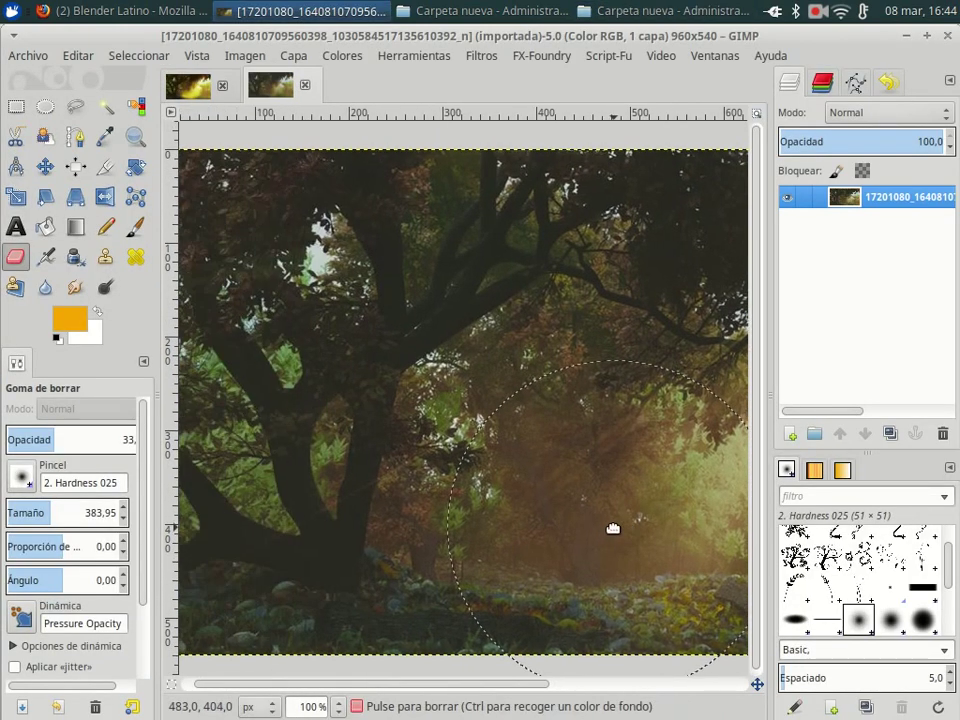
{"action": "scroll", "coordinate": [575, 521], "scroll_direction": "down", "scroll_amount": 2, "text": "ctrl"}
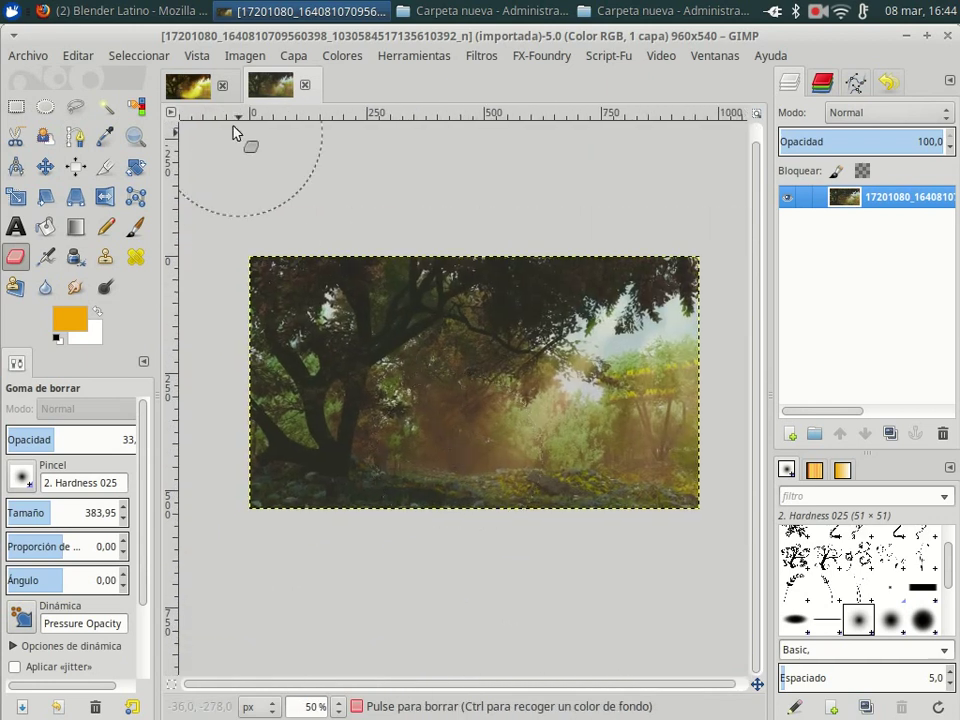
Step: View the finished retocada en Gimp2 version, then return to the original photo's Colores menu
{"action": "left_click", "coordinate": [187, 88]}
{"action": "scroll", "coordinate": [460, 470], "scroll_direction": "down", "scroll_amount": 1, "text": "ctrl"}
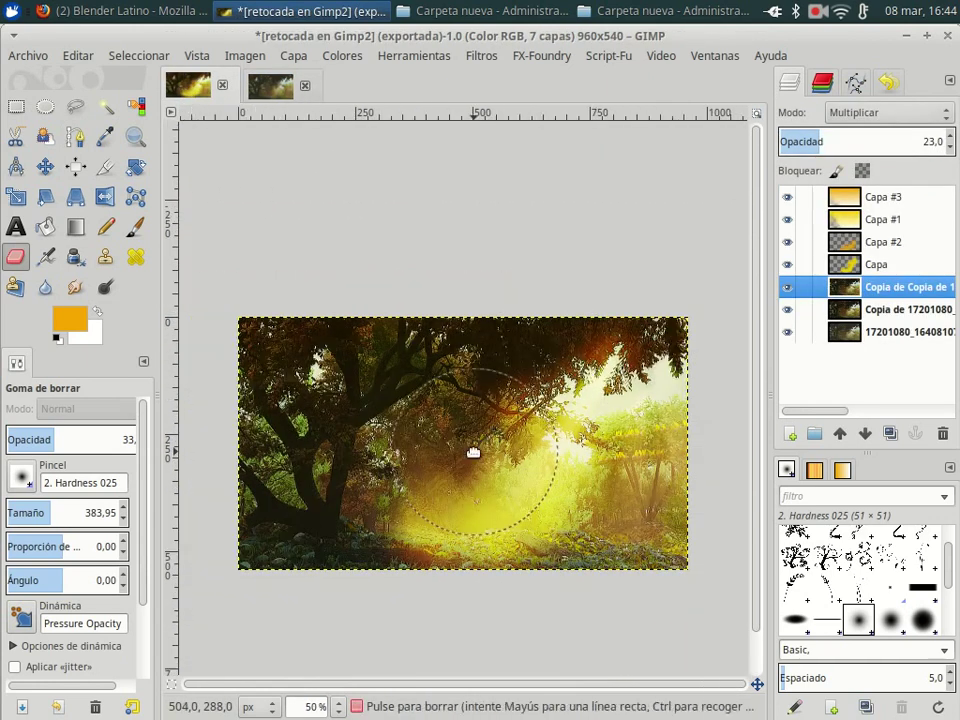
{"action": "scroll", "coordinate": [497, 400], "scroll_direction": "up", "scroll_amount": 1, "text": "ctrl"}
{"action": "left_click", "coordinate": [270, 86]}
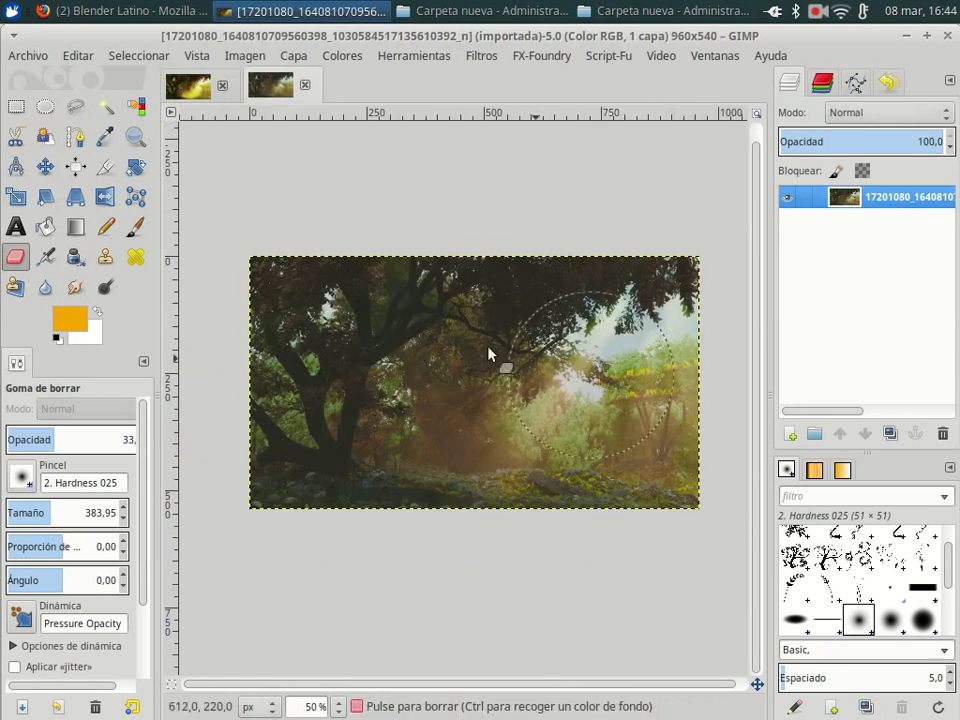
{"action": "scroll", "coordinate": [495, 350], "scroll_direction": "up", "scroll_amount": 1, "text": "ctrl"}
{"action": "scroll", "coordinate": [529, 373], "scroll_direction": "down", "scroll_amount": 1, "text": "ctrl"}
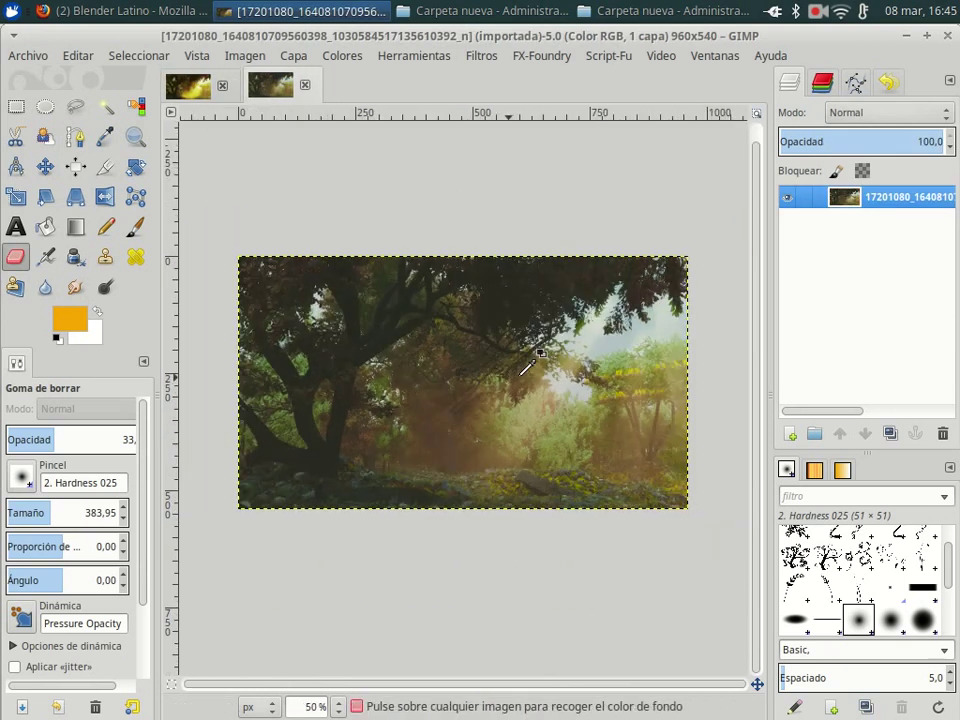
{"action": "left_click", "coordinate": [467, 57]}
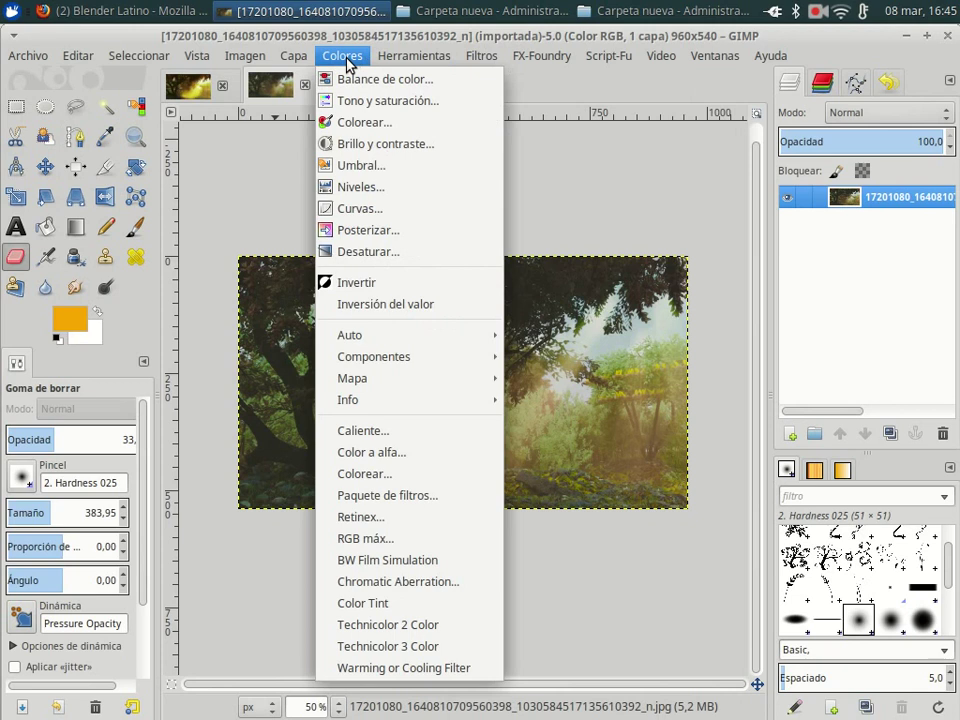
Step: Try a slight Brillo y contraste adjustment on the photo, then cancel it
{"action": "left_click", "coordinate": [365, 146]}
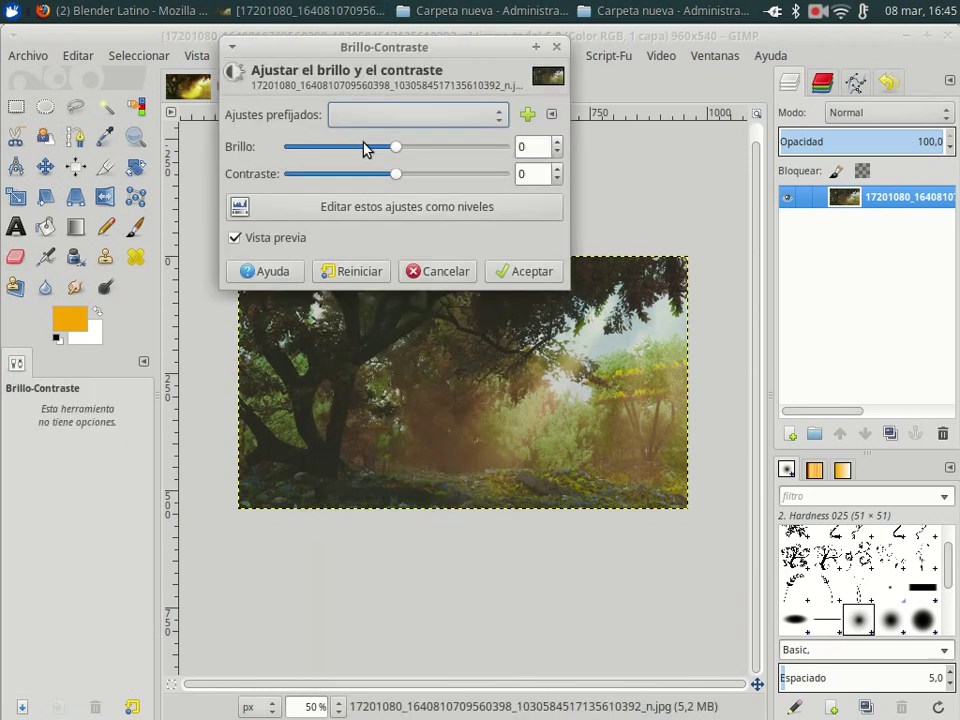
{"action": "left_click_drag", "start_coordinate": [398, 172], "coordinate": [404, 177]}
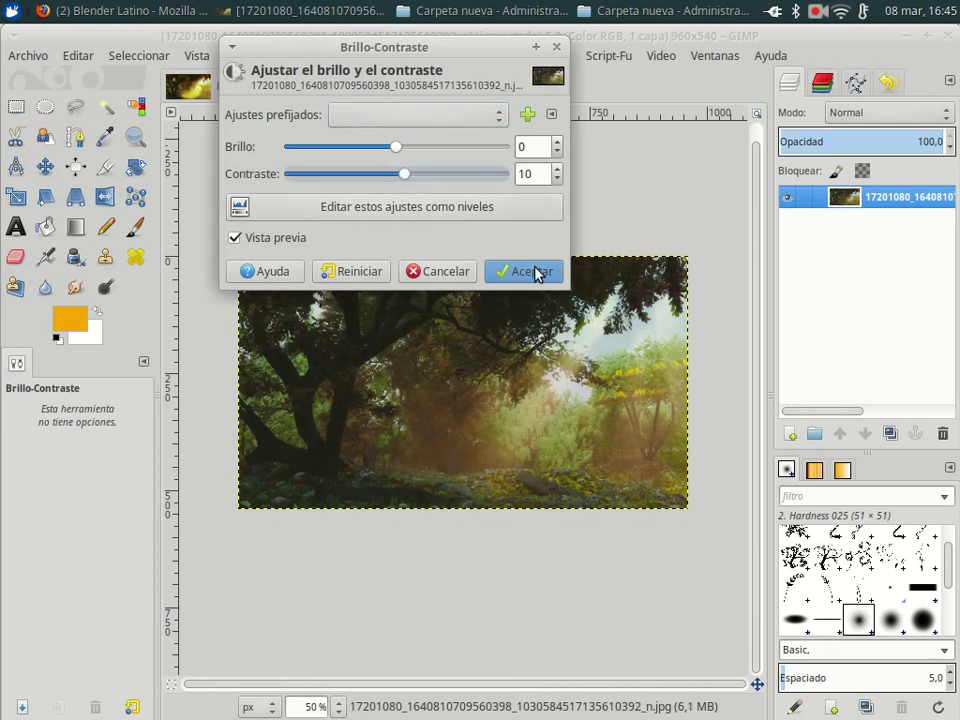
{"action": "left_click", "coordinate": [438, 272]}
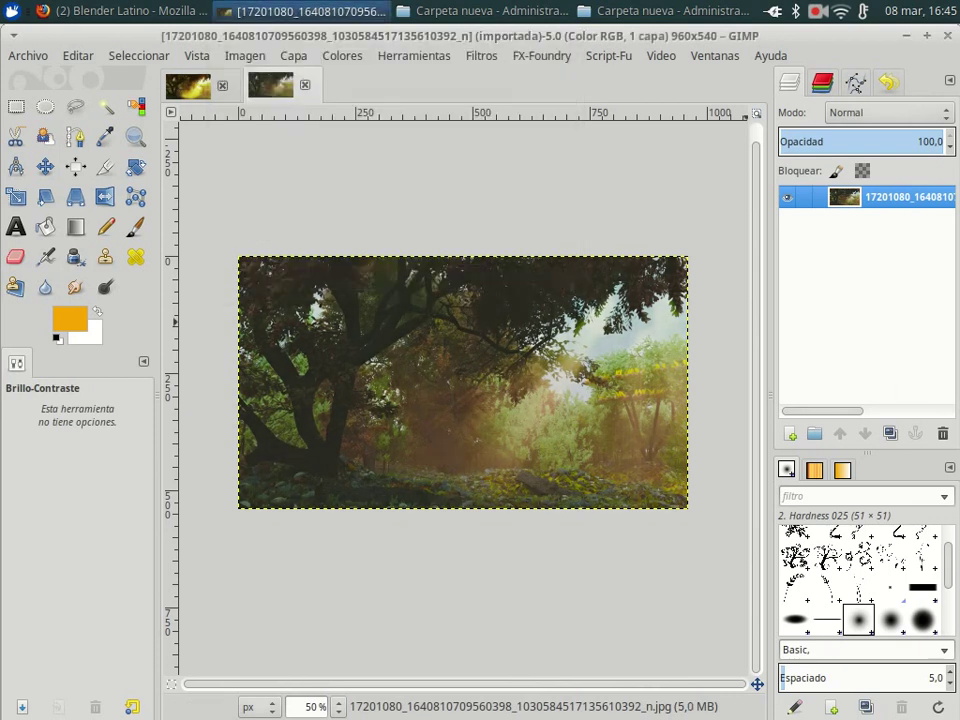
Step: Duplicate the photo layer and apply Brillo y contraste with contrast 10 to the copy
{"action": "left_click", "coordinate": [886, 436]}
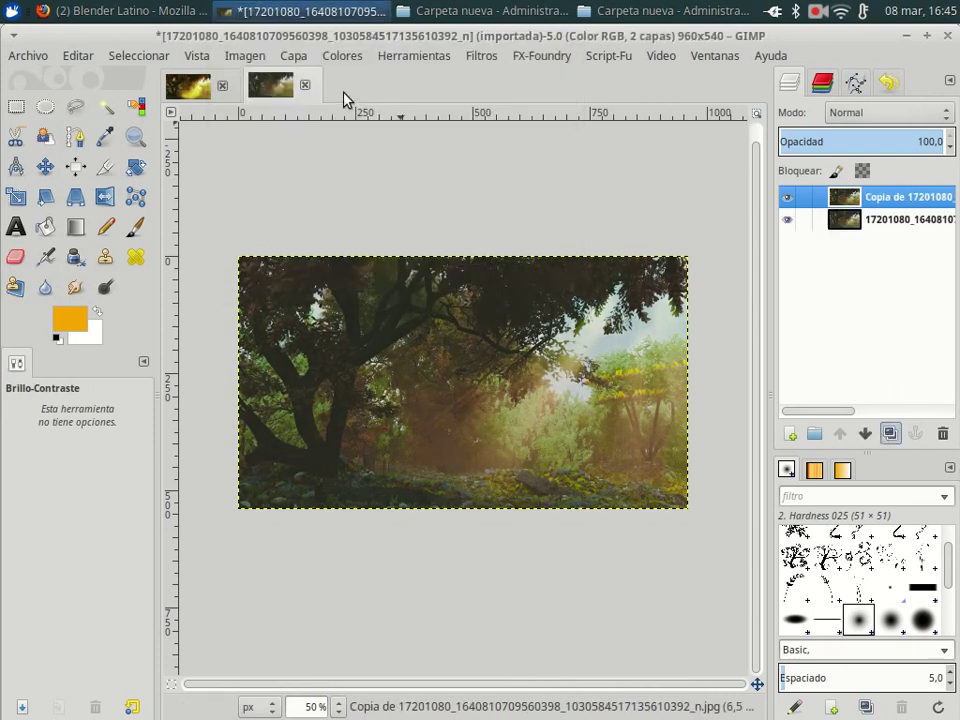
{"action": "left_click", "coordinate": [352, 57]}
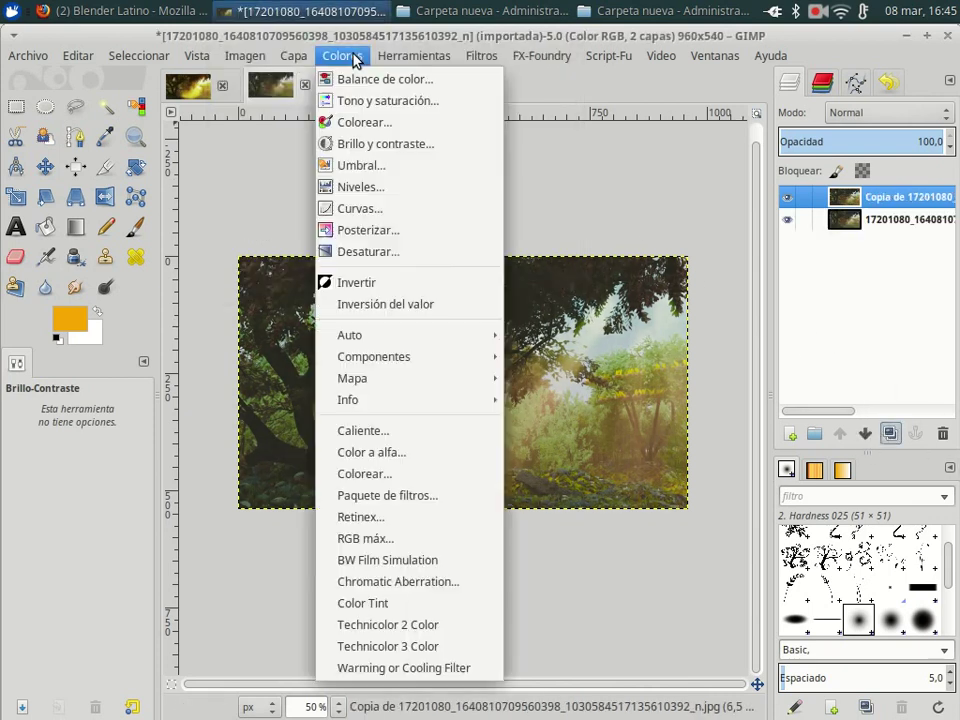
{"action": "left_click", "coordinate": [368, 146]}
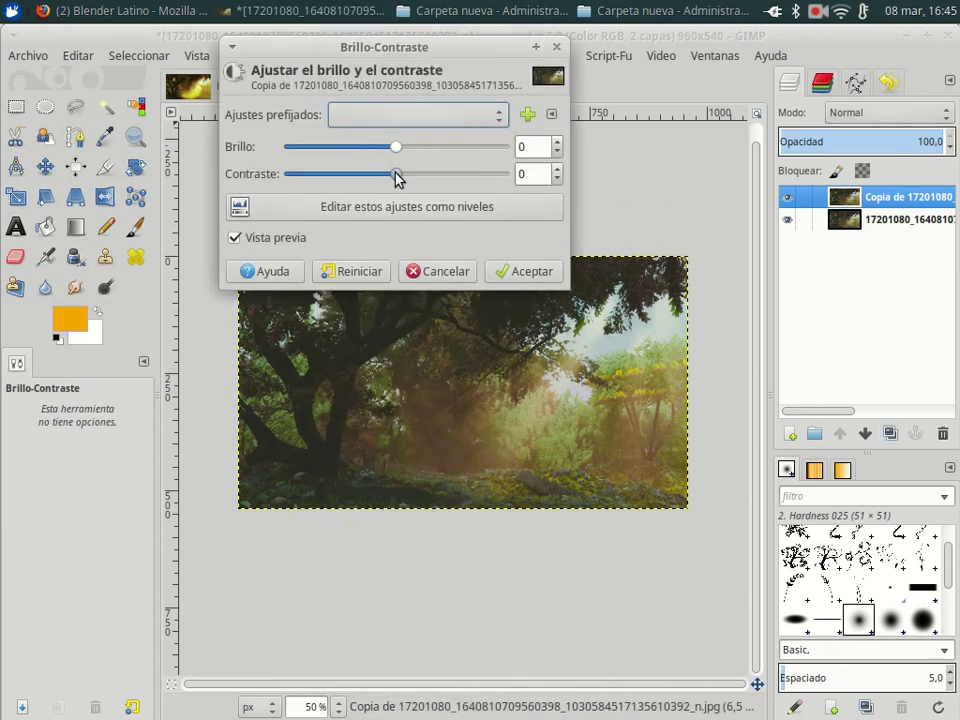
{"action": "left_click_drag", "start_coordinate": [396, 178], "coordinate": [403, 180]}
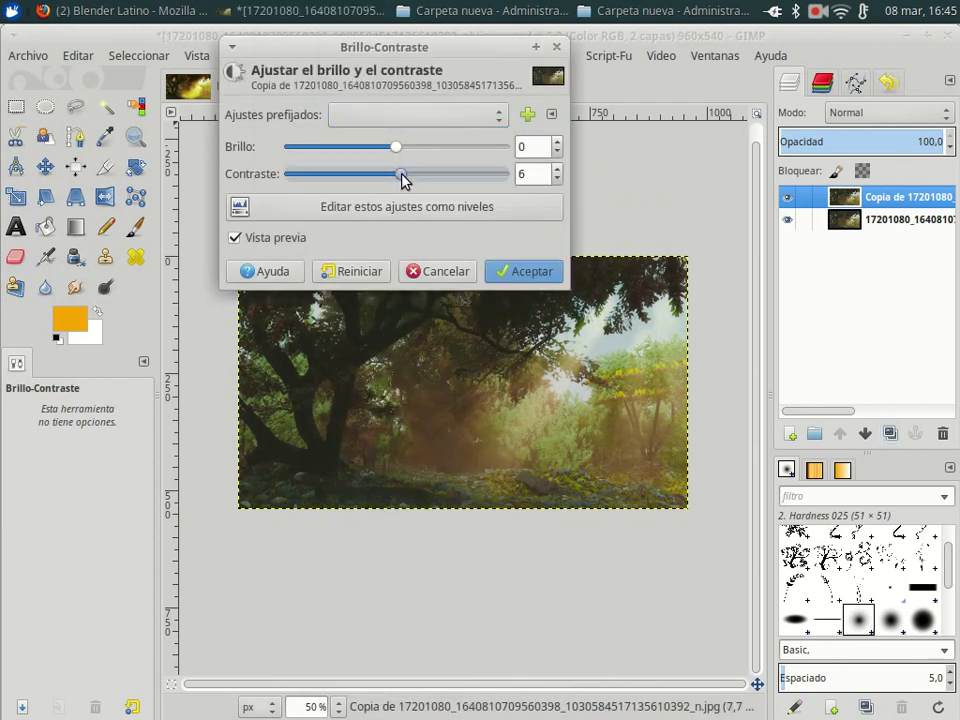
{"action": "left_click", "coordinate": [530, 271]}
Step: Sharpen the copy layer at strength 52, view at 1:1 and toggle it to compare
{"action": "left_click", "coordinate": [481, 56]}
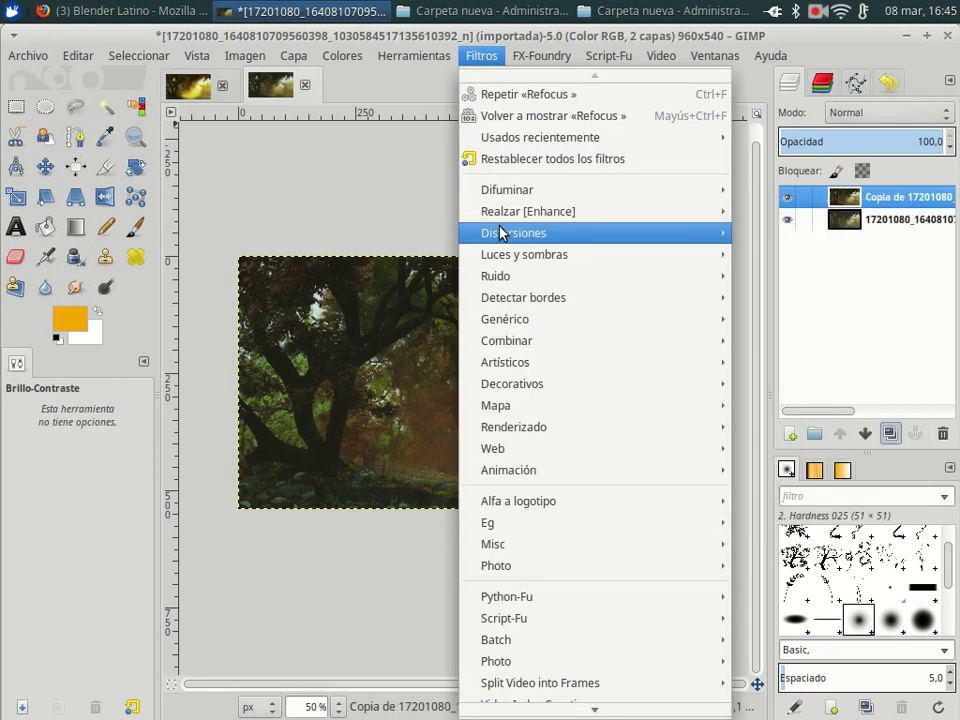
{"action": "mouse_move", "coordinate": [528, 211]}
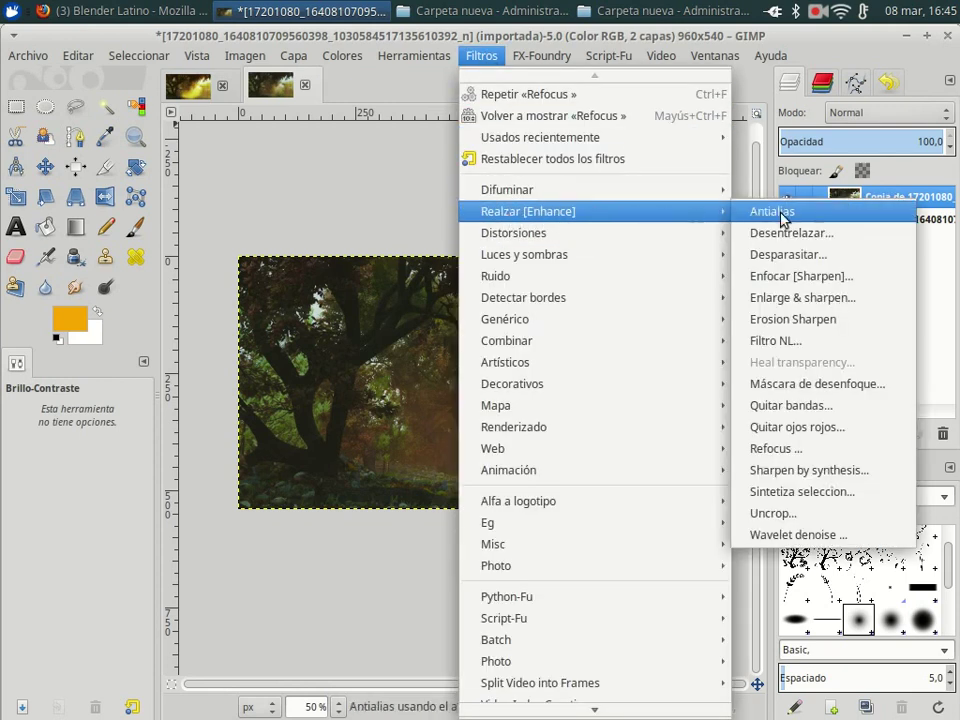
{"action": "left_click", "coordinate": [786, 276]}
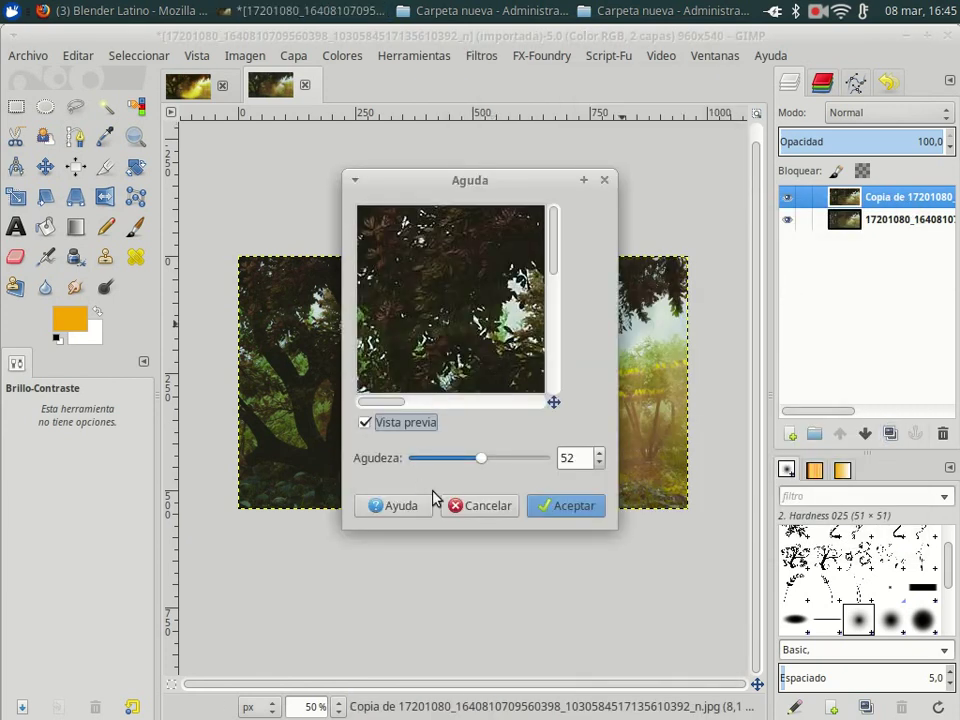
{"action": "left_click", "coordinate": [565, 508]}
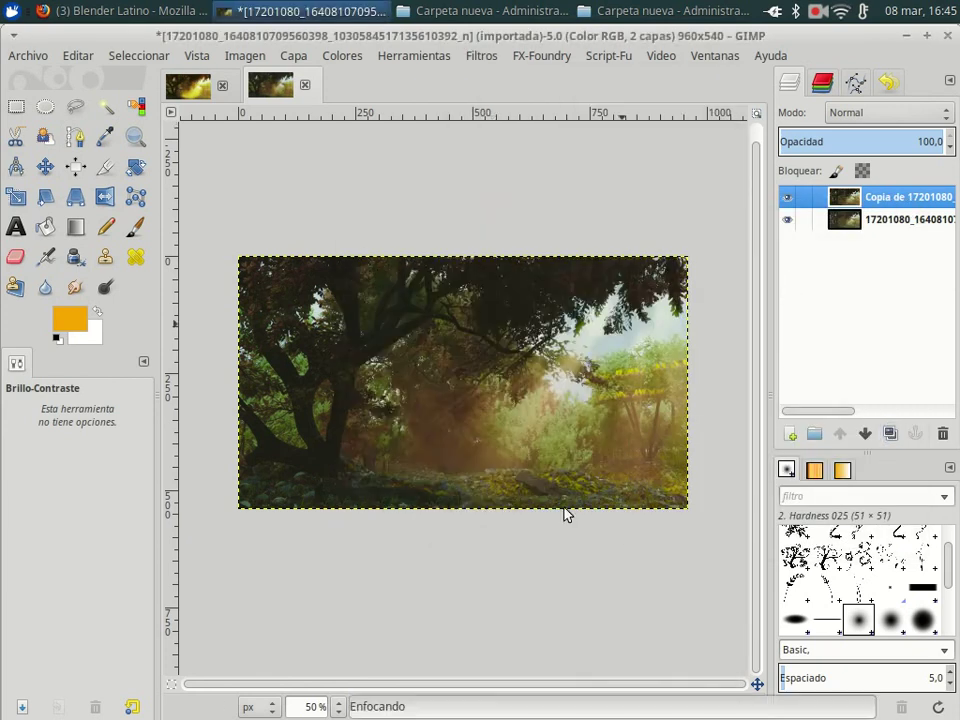
{"action": "key", "text": "1"}
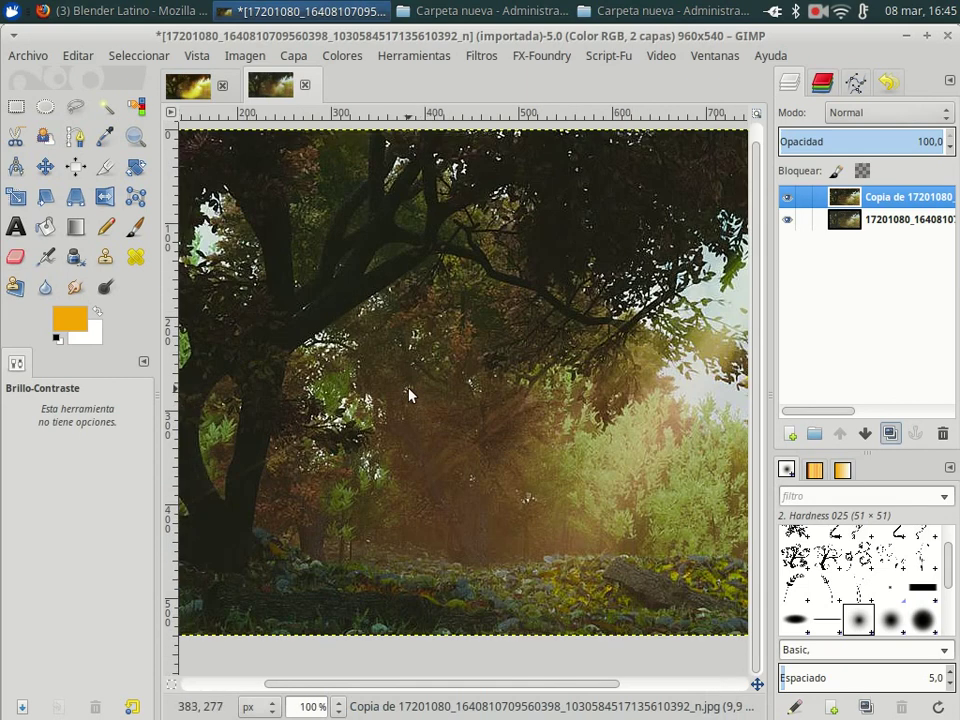
{"action": "left_click_drag", "start_coordinate": [407, 392], "coordinate": [710, 408]}
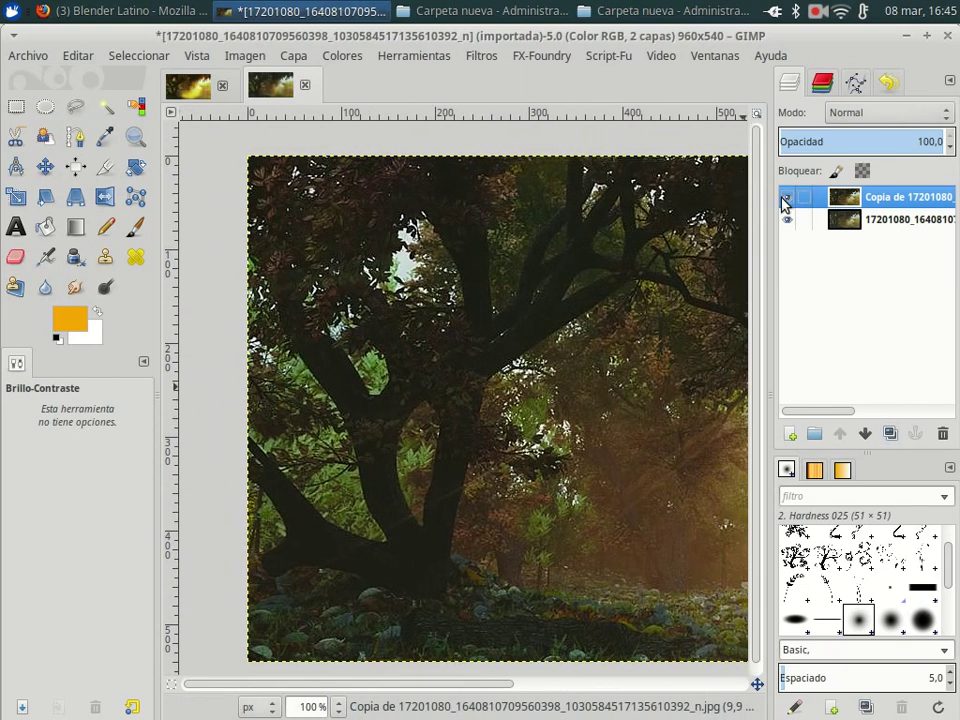
{"action": "left_click", "coordinate": [786, 200]}
{"action": "left_click", "coordinate": [786, 199]}
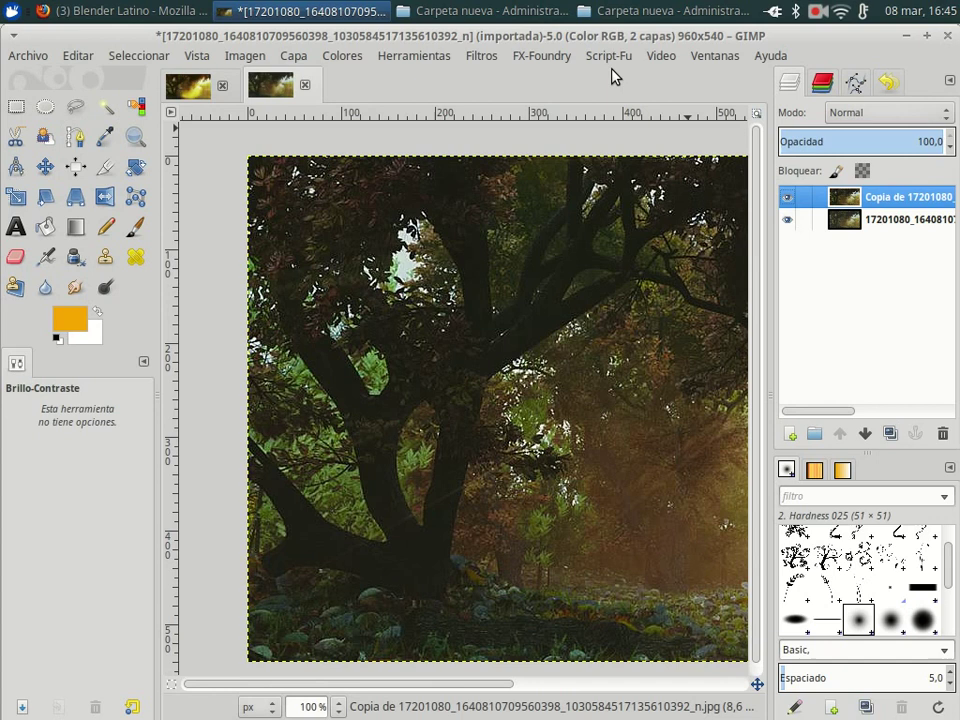
Step: Apply a second Sharpen pass at 52 and toggle the copy layer to compare again
{"action": "left_click", "coordinate": [478, 55]}
{"action": "mouse_move", "coordinate": [560, 211]}
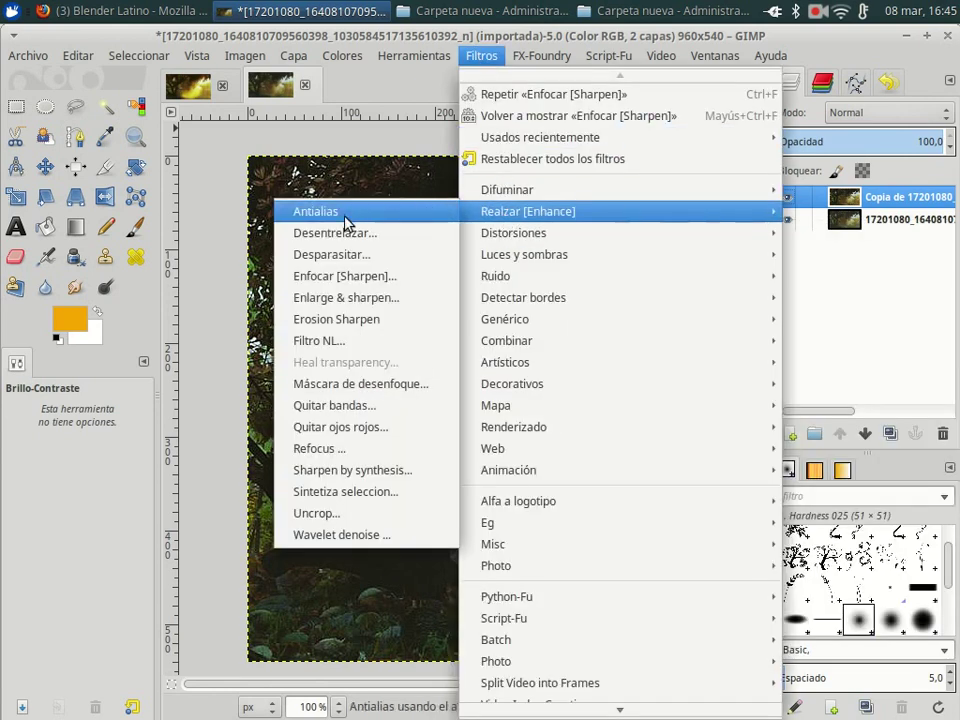
{"action": "left_click", "coordinate": [346, 278]}
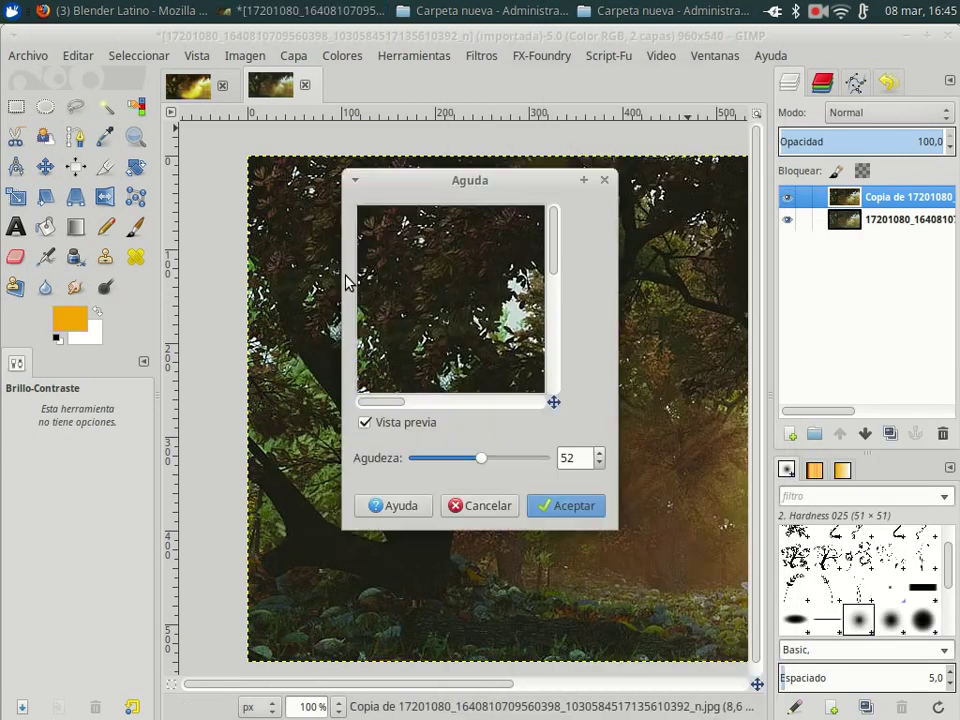
{"action": "left_click", "coordinate": [575, 507]}
{"action": "scroll", "coordinate": [575, 463], "scroll_direction": "down", "scroll_amount": 2}
{"action": "scroll", "coordinate": [255, 407], "scroll_direction": "up", "scroll_amount": 1}
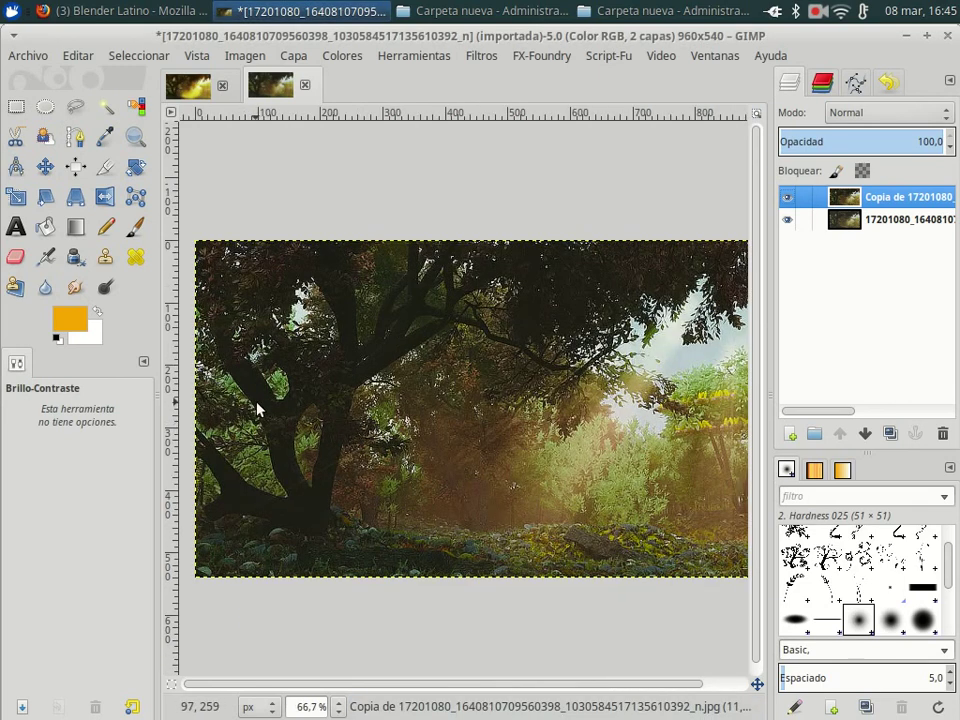
{"action": "scroll", "coordinate": [341, 418], "scroll_direction": "up", "scroll_amount": 1}
{"action": "scroll", "coordinate": [345, 399], "scroll_direction": "up", "scroll_amount": 1}
{"action": "scroll", "coordinate": [362, 402], "scroll_direction": "down", "scroll_amount": 1}
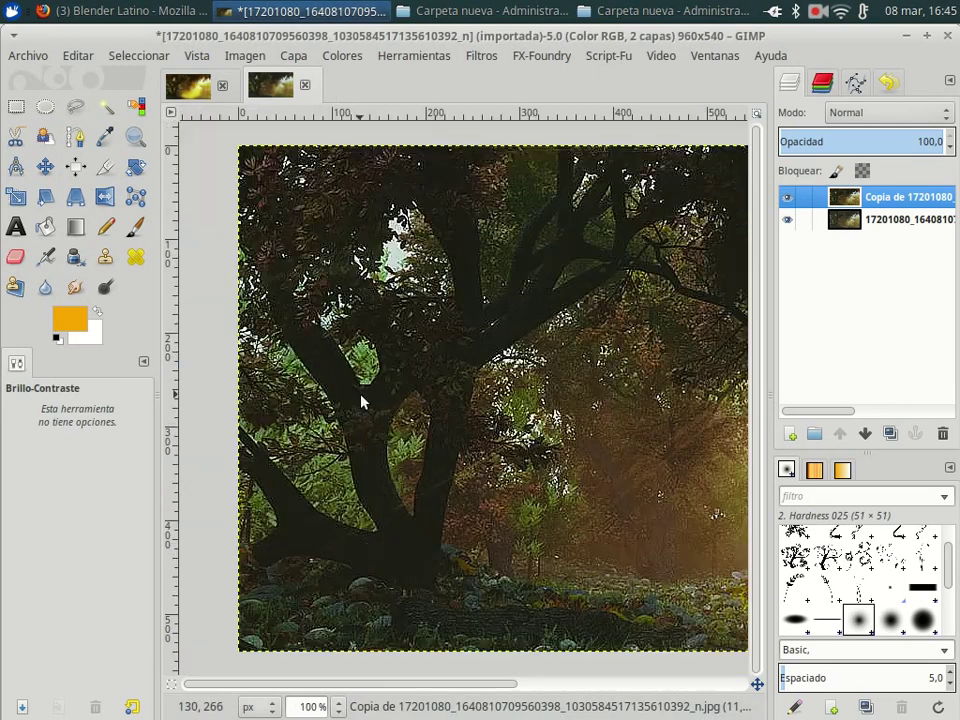
{"action": "left_click", "coordinate": [789, 198]}
{"action": "left_click", "coordinate": [790, 200]}
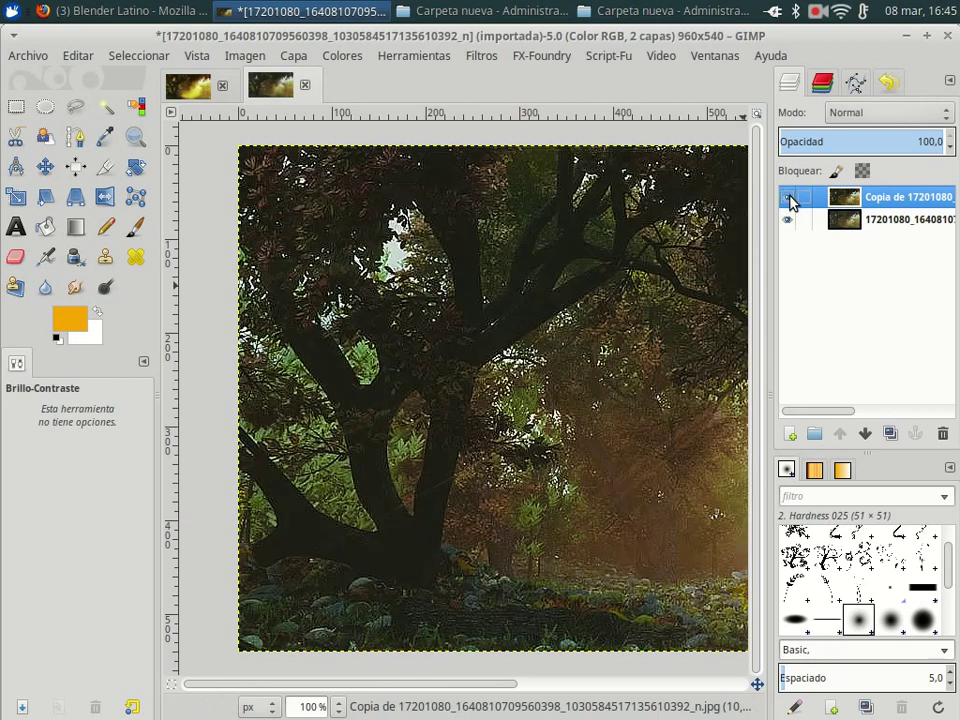
{"action": "scroll", "coordinate": [401, 336], "scroll_direction": "down", "scroll_amount": 2}
{"action": "scroll", "coordinate": [397, 357], "scroll_direction": "up", "scroll_amount": 1}
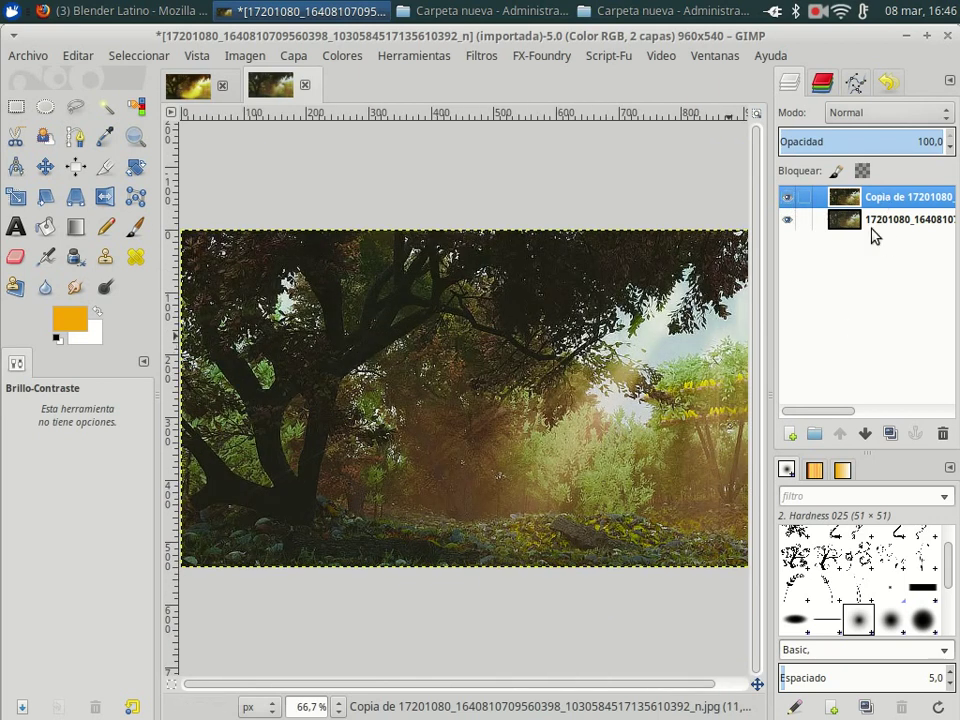
Step: Add transparent layer Capa and paint soft orange sunlight strokes over the centre-right forest
{"action": "left_click", "coordinate": [793, 434]}
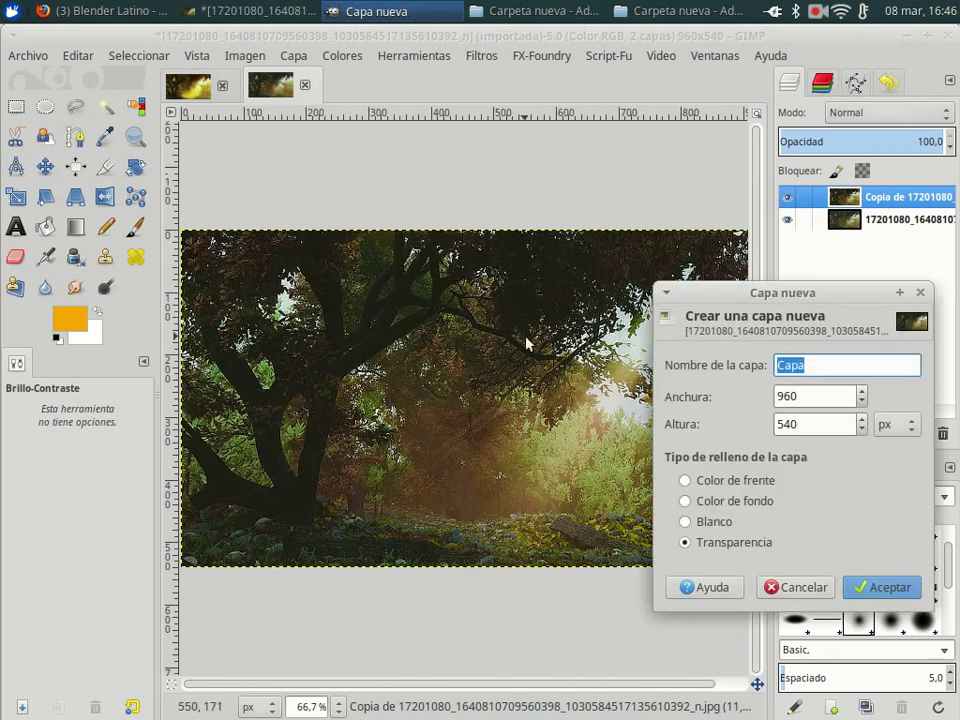
{"action": "left_click", "coordinate": [866, 585]}
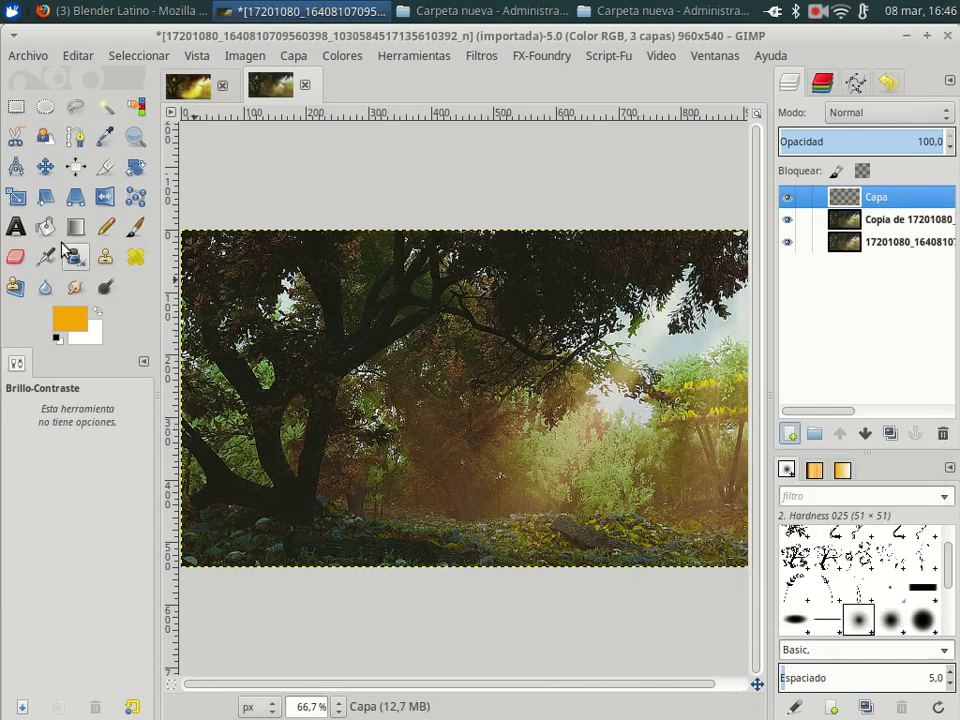
{"action": "left_click", "coordinate": [135, 227]}
{"action": "left_click_drag", "start_coordinate": [156, 468], "coordinate": [218, 467]}
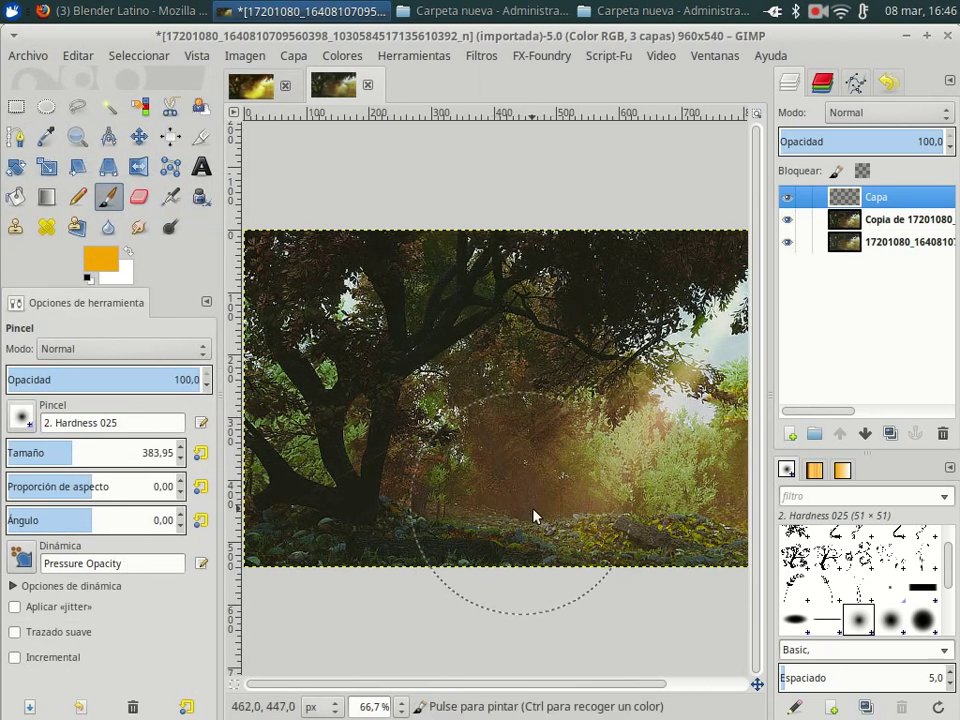
{"action": "mouse_move", "coordinate": [534, 516]}
{"action": "left_mouse_down"}
{"action": "mouse_move", "coordinate": [624, 456]}
{"action": "mouse_move", "coordinate": [527, 476]}
{"action": "mouse_move", "coordinate": [617, 407]}
{"action": "mouse_move", "coordinate": [701, 269]}
{"action": "mouse_move", "coordinate": [658, 390]}
{"action": "mouse_move", "coordinate": [597, 377]}
{"action": "left_mouse_up"}
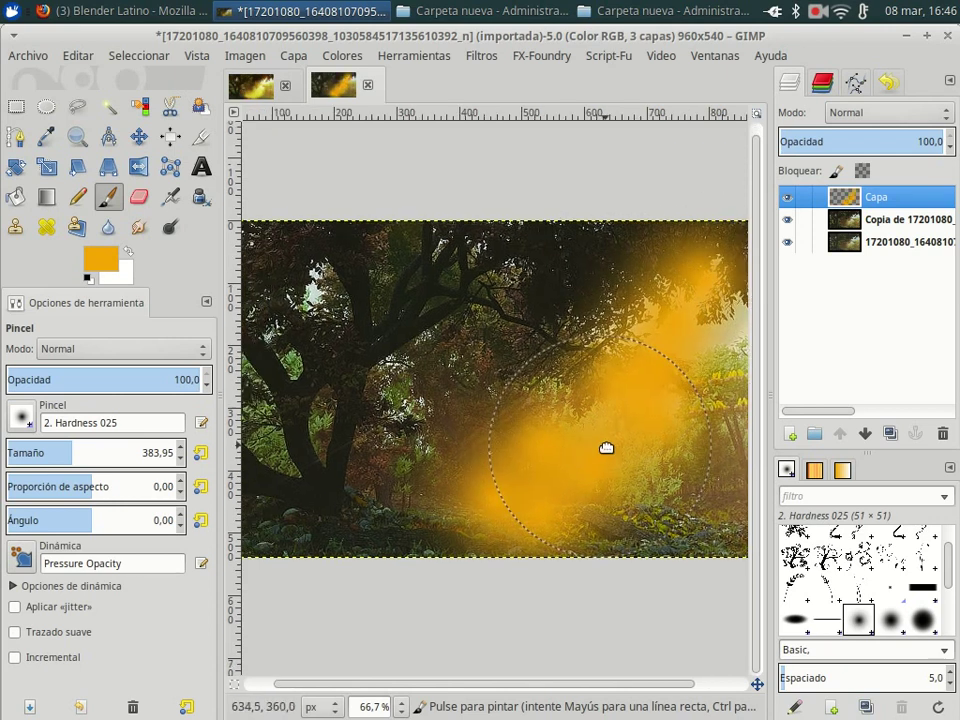
Step: Set Capa's blend mode to Blanquear so the strokes glow brightly
{"action": "left_click", "coordinate": [845, 112]}
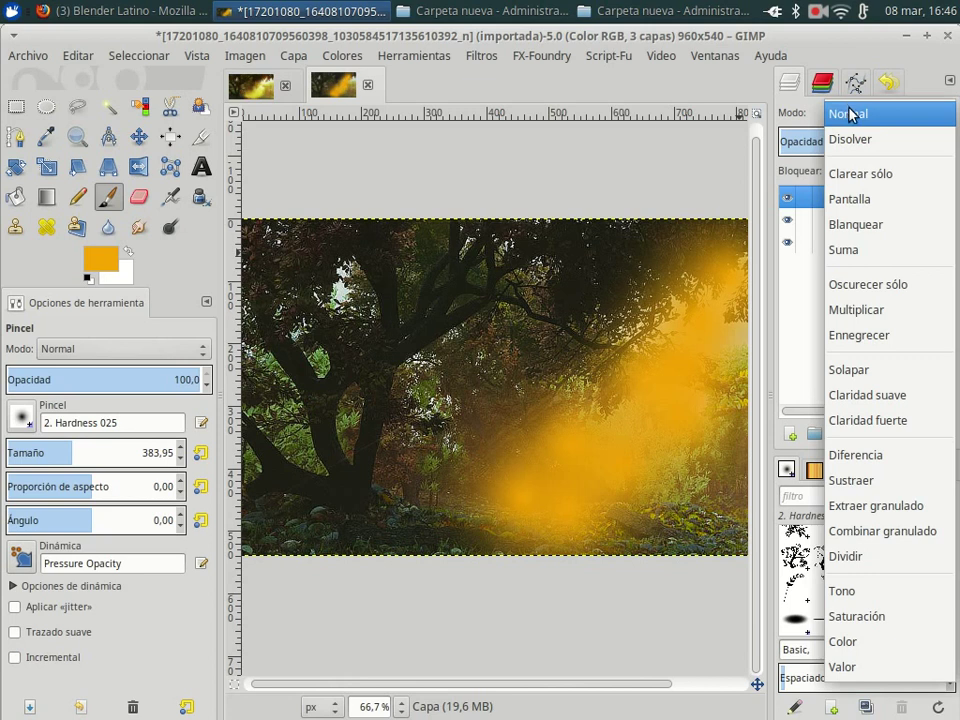
{"action": "left_click", "coordinate": [849, 224]}
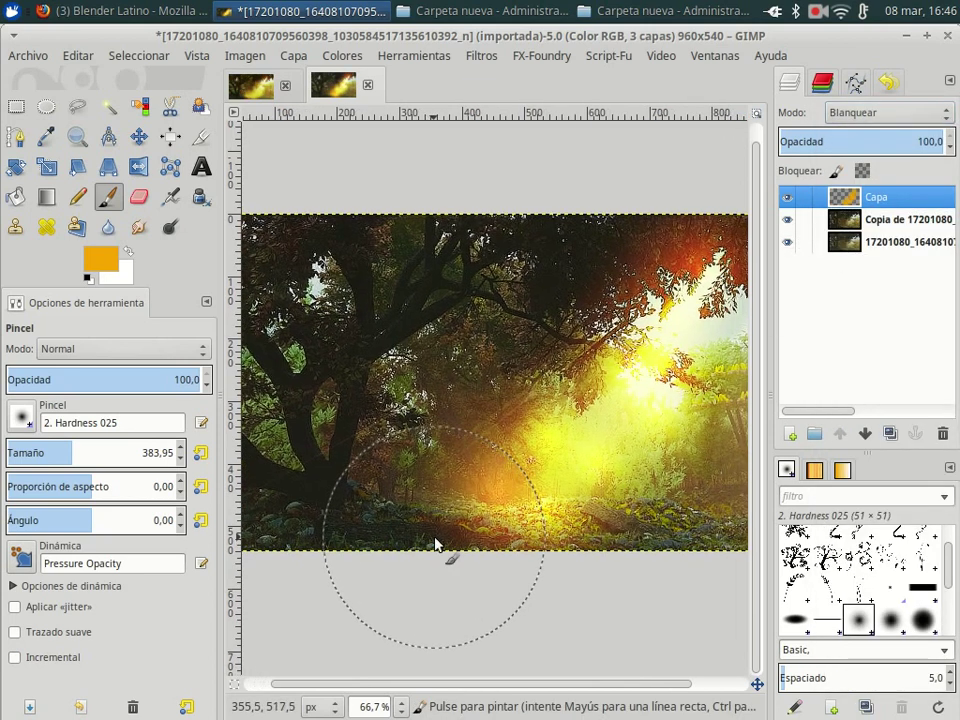
{"action": "scroll", "coordinate": [493, 476], "scroll_direction": "right", "scroll_amount": 2}
{"action": "scroll", "coordinate": [467, 497], "scroll_direction": "down", "scroll_amount": 2, "text": "ctrl"}
{"action": "scroll", "coordinate": [530, 481], "scroll_direction": "up", "scroll_amount": 1, "text": "ctrl"}
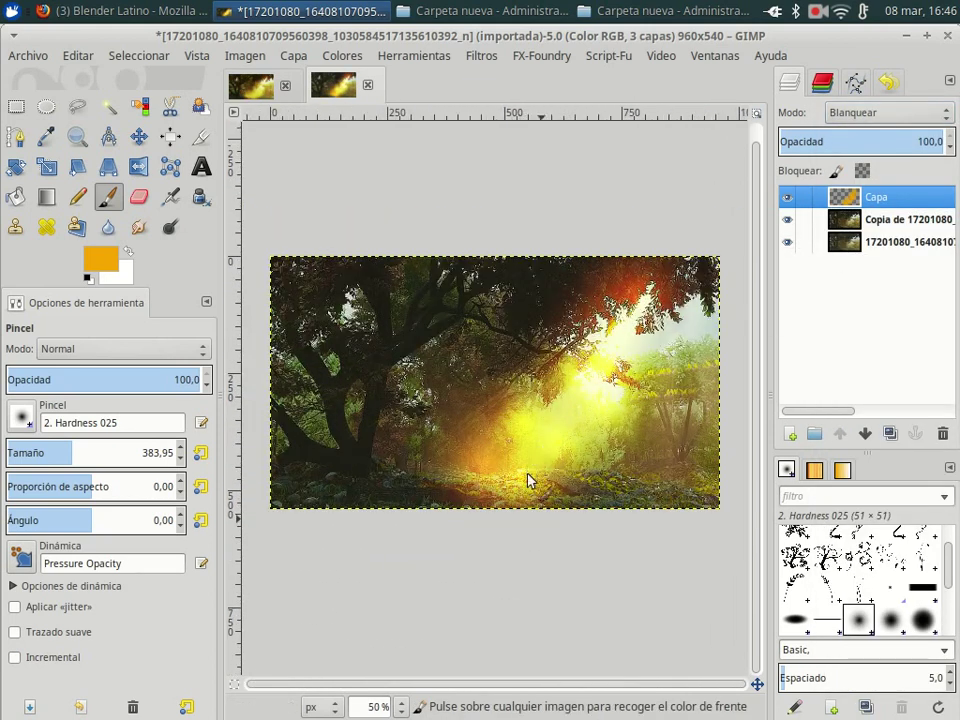
Step: Add transparent layer Capa #1 and set its blend mode to Blanquear
{"action": "left_click", "coordinate": [790, 433]}
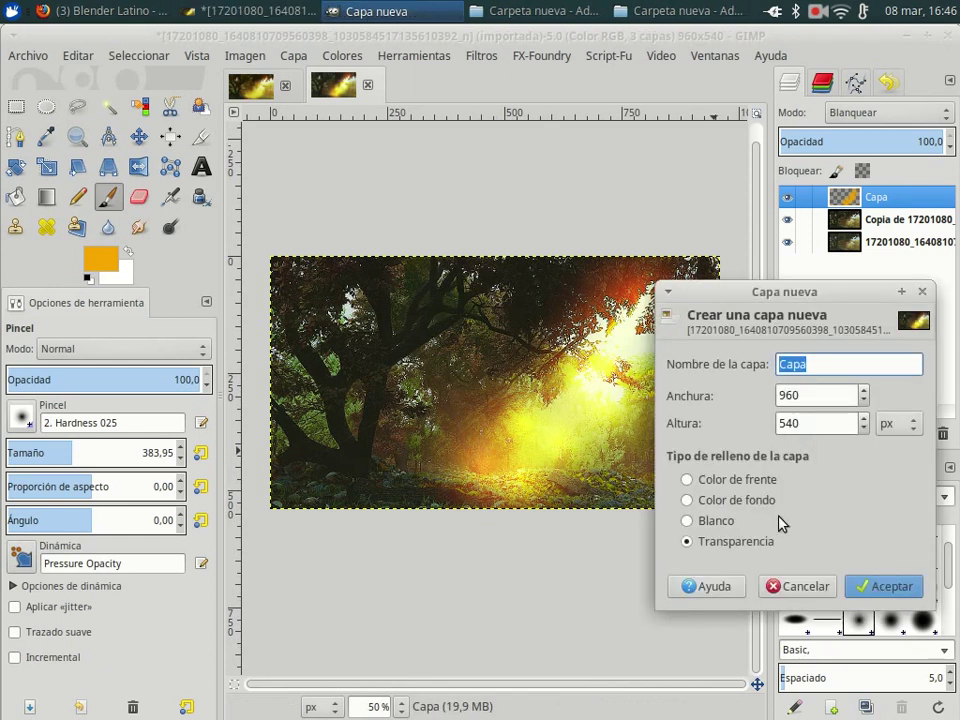
{"action": "left_click", "coordinate": [906, 586]}
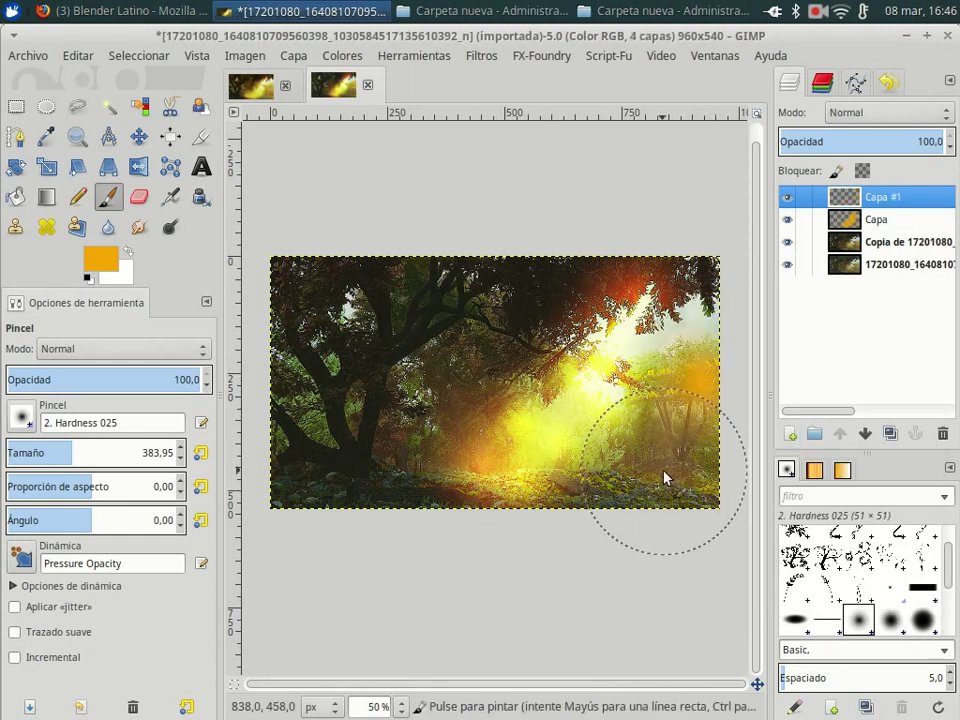
{"action": "left_click", "coordinate": [855, 112]}
{"action": "left_click", "coordinate": [872, 223]}
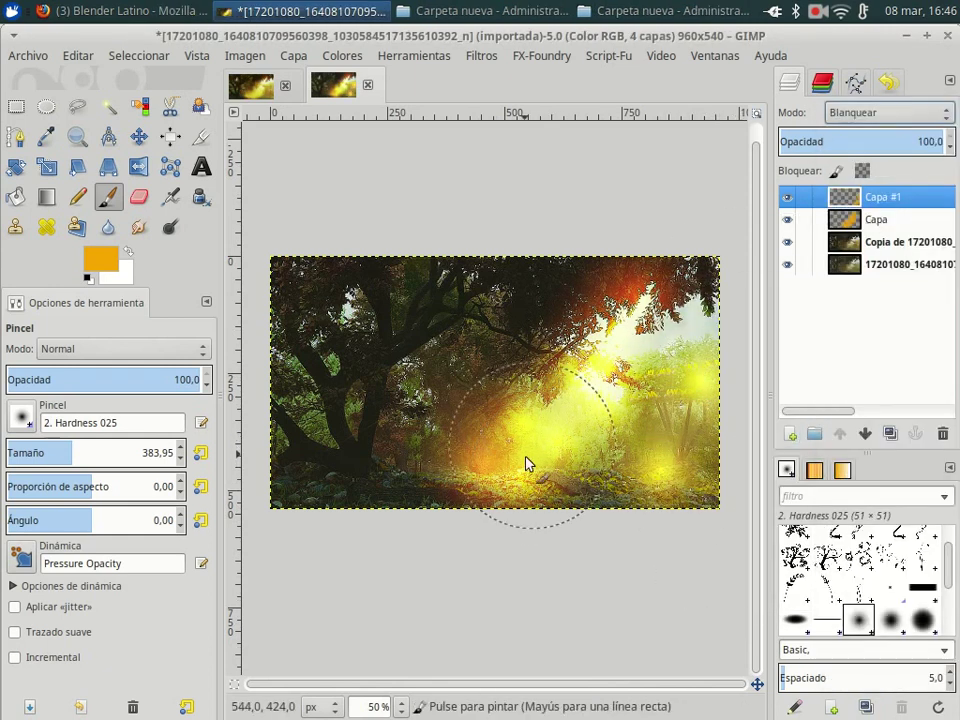
{"action": "scroll", "coordinate": [528, 463], "scroll_direction": "up", "scroll_amount": 2, "text": "ctrl"}
{"action": "scroll", "coordinate": [512, 440], "scroll_direction": "down", "scroll_amount": 1, "text": "ctrl"}
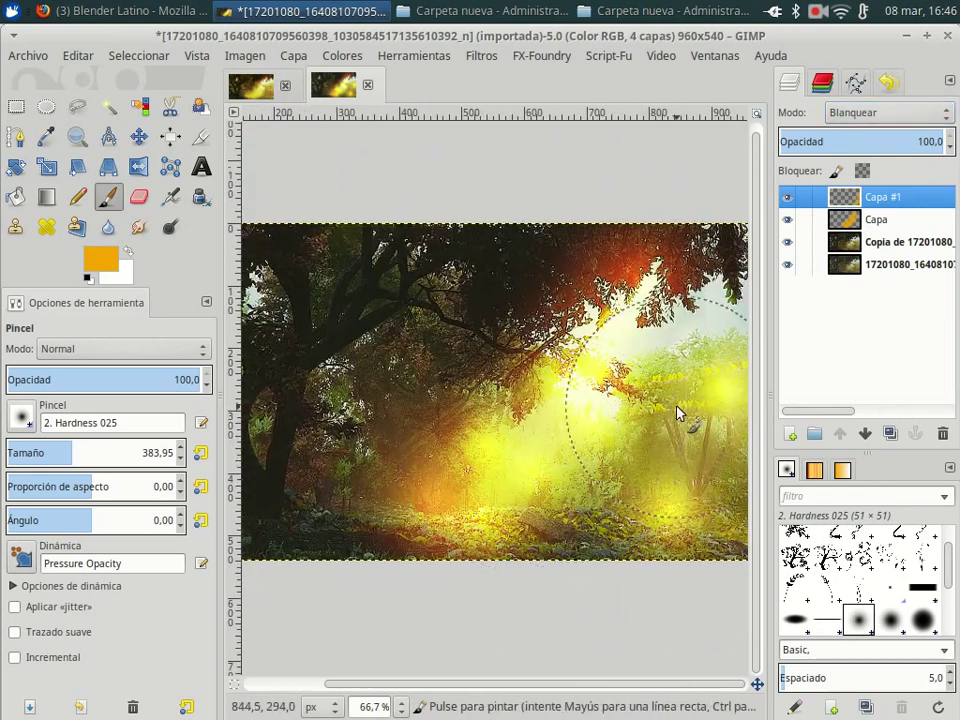
{"action": "scroll", "coordinate": [621, 619], "scroll_direction": "right", "scroll_amount": 2}
{"action": "scroll", "coordinate": [621, 619], "scroll_direction": "down", "scroll_amount": 1}
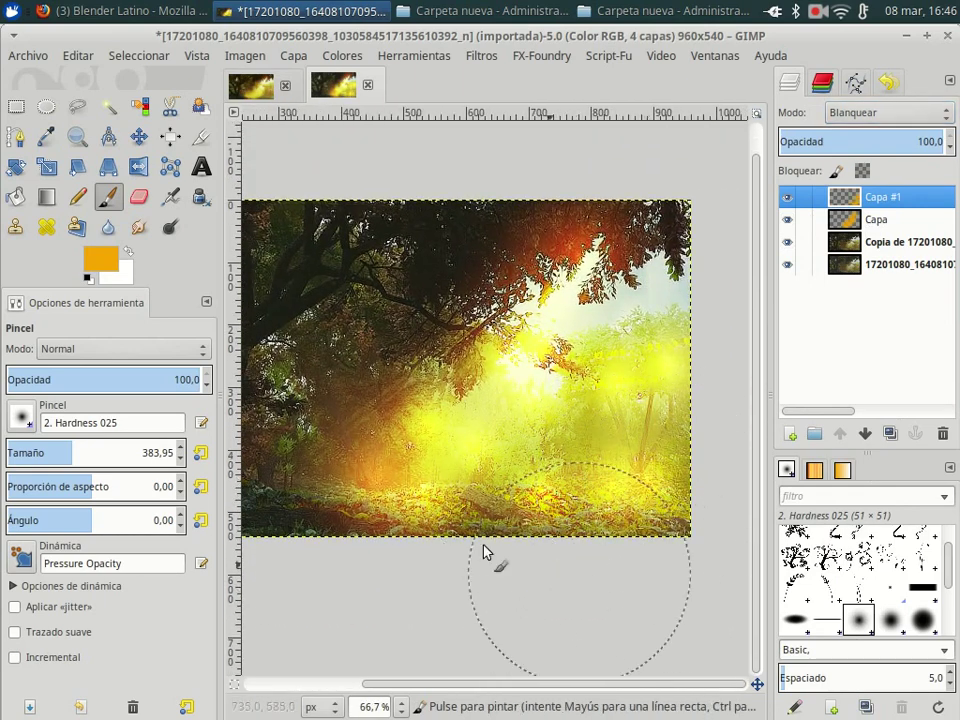
{"action": "scroll", "coordinate": [483, 551], "scroll_direction": "down", "scroll_amount": 2, "text": "ctrl"}
Step: Erase part of the right-centre glow with the Eraser at 19.1 opacity
{"action": "left_click", "coordinate": [145, 384]}
{"action": "left_click", "coordinate": [137, 200]}
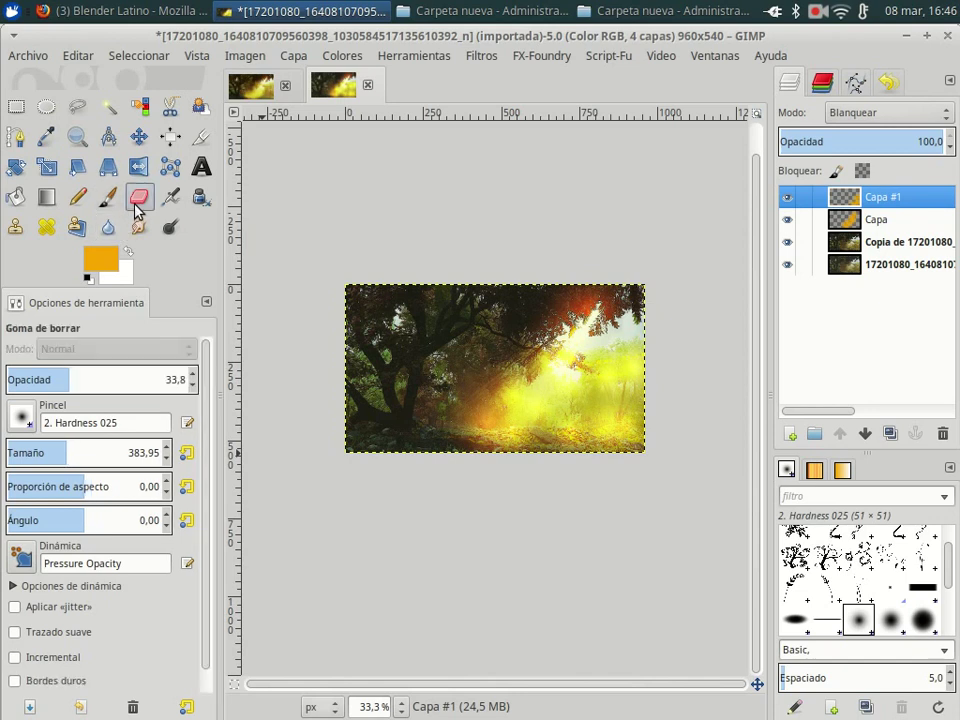
{"action": "left_click_drag", "start_coordinate": [56, 372], "coordinate": [43, 378]}
{"action": "scroll", "coordinate": [598, 390], "scroll_direction": "up", "scroll_amount": 1, "text": "ctrl"}
{"action": "scroll", "coordinate": [463, 379], "scroll_direction": "up", "scroll_amount": 1, "text": "ctrl"}
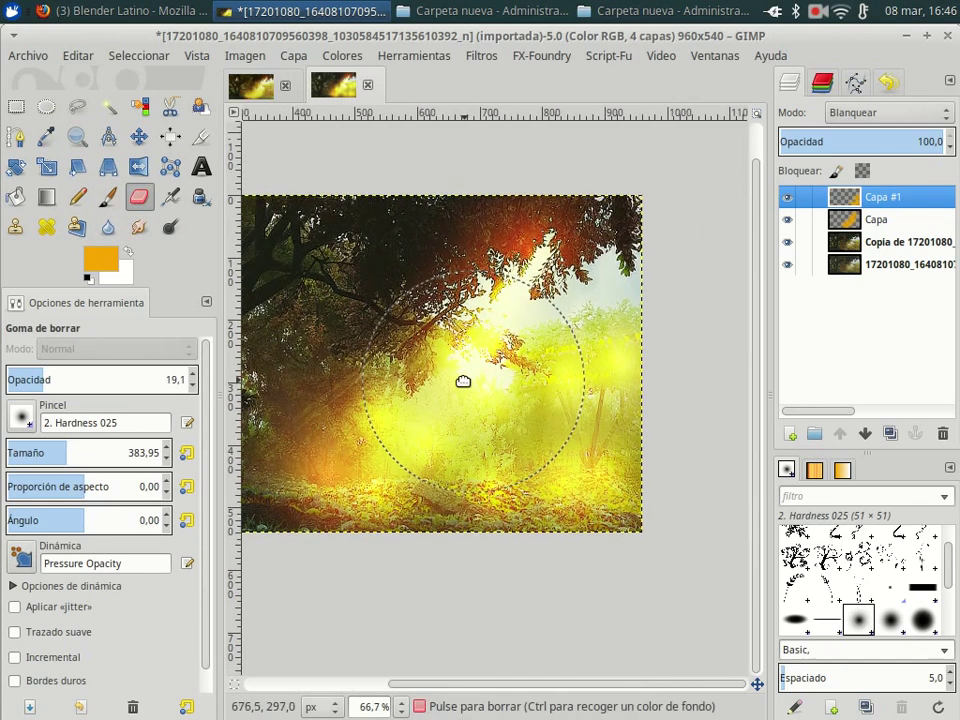
{"action": "mouse_move", "coordinate": [492, 368]}
{"action": "left_mouse_down"}
{"action": "mouse_move", "coordinate": [519, 386]}
{"action": "mouse_move", "coordinate": [553, 369]}
{"action": "mouse_move", "coordinate": [579, 399]}
{"action": "mouse_move", "coordinate": [523, 487]}
{"action": "mouse_move", "coordinate": [418, 489]}
{"action": "mouse_move", "coordinate": [557, 467]}
{"action": "mouse_move", "coordinate": [560, 415]}
{"action": "mouse_move", "coordinate": [583, 343]}
{"action": "mouse_move", "coordinate": [561, 328]}
{"action": "mouse_move", "coordinate": [583, 416]}
{"action": "mouse_move", "coordinate": [518, 497]}
{"action": "left_mouse_up"}
{"action": "scroll", "coordinate": [567, 507], "scroll_direction": "down", "scroll_amount": 1, "text": "ctrl"}
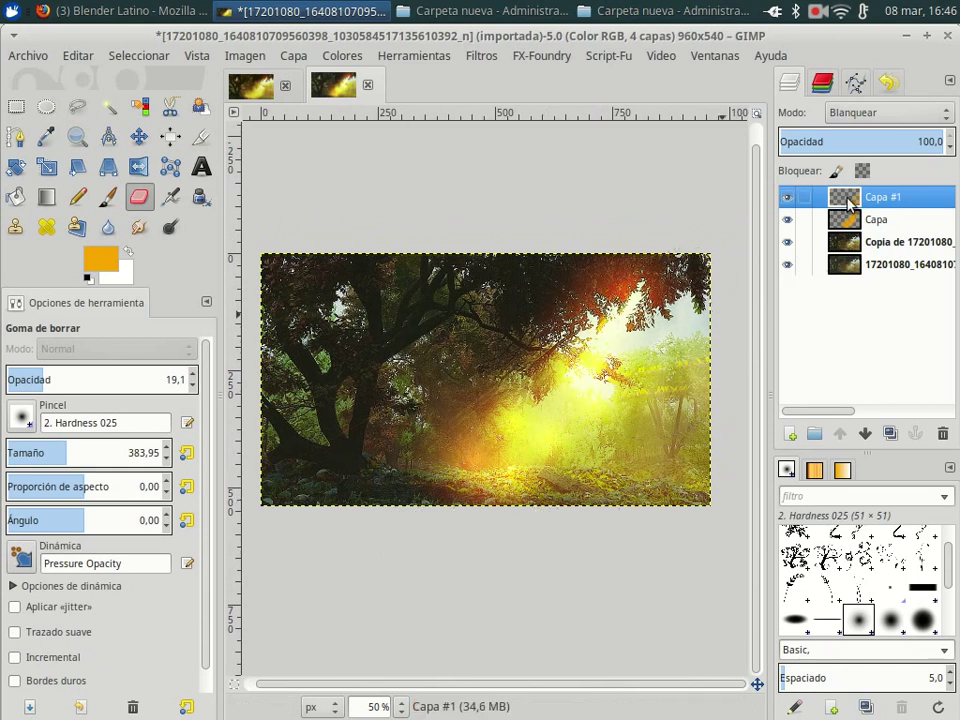
Step: Add layer Capa #2 with an orange-to-white top-to-bottom gradient in Solapar mode
{"action": "left_click", "coordinate": [791, 434]}
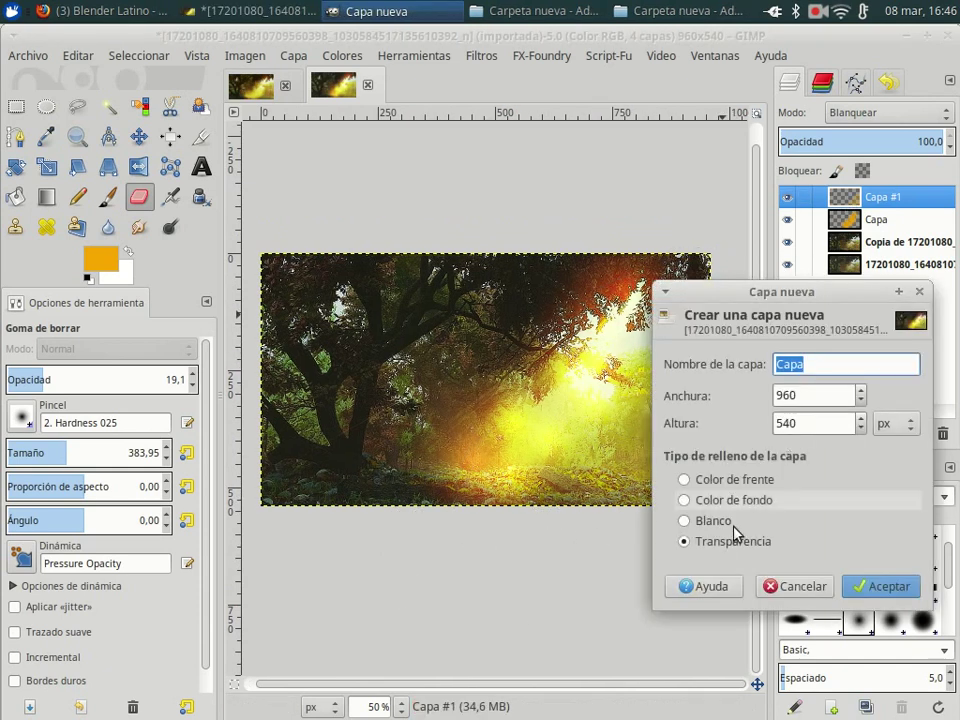
{"action": "left_click", "coordinate": [882, 587]}
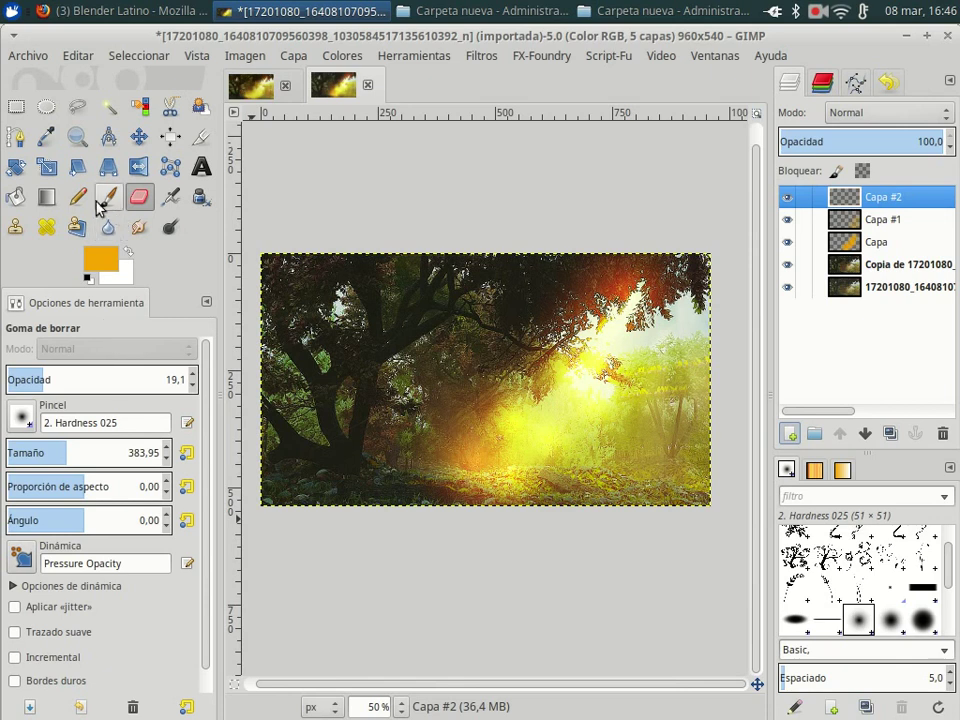
{"action": "left_click", "coordinate": [48, 197]}
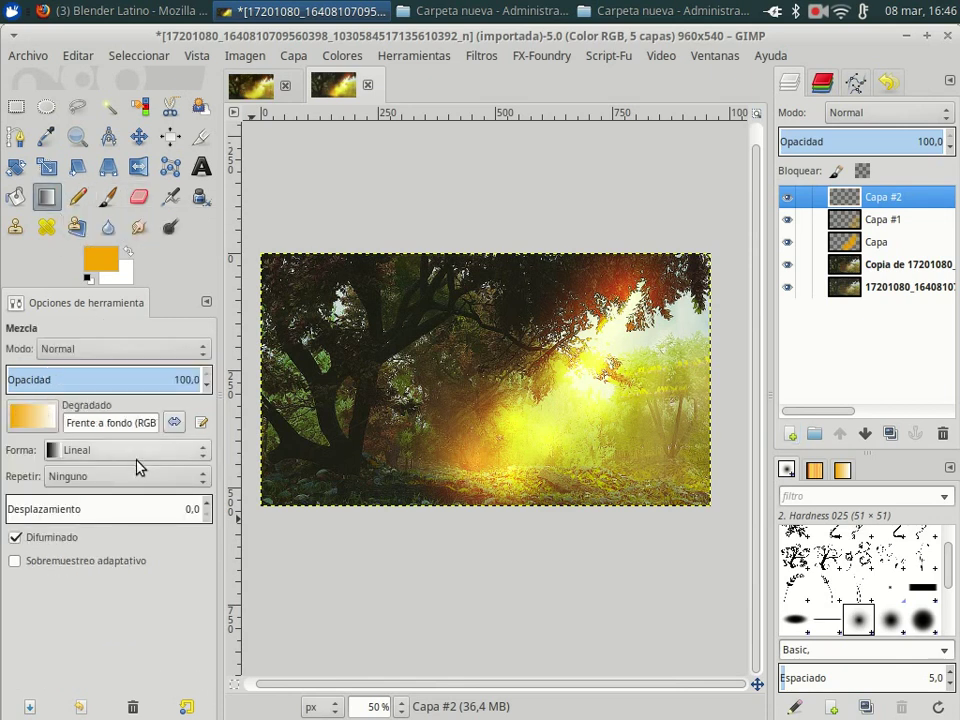
{"action": "left_click_drag", "start_coordinate": [483, 246], "coordinate": [489, 510]}
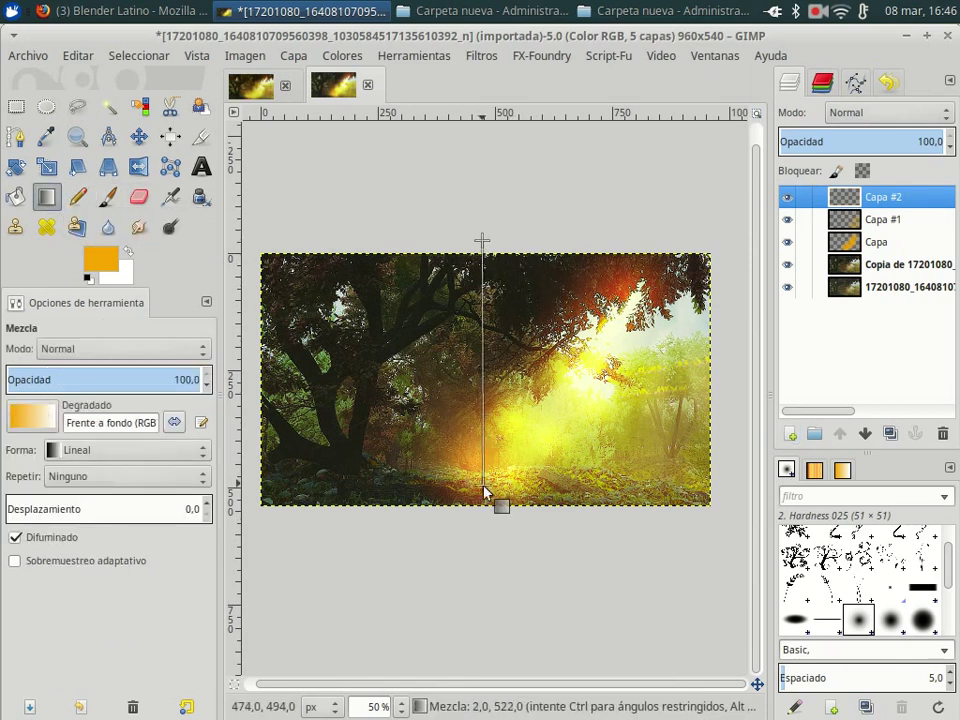
{"action": "left_click", "coordinate": [868, 113]}
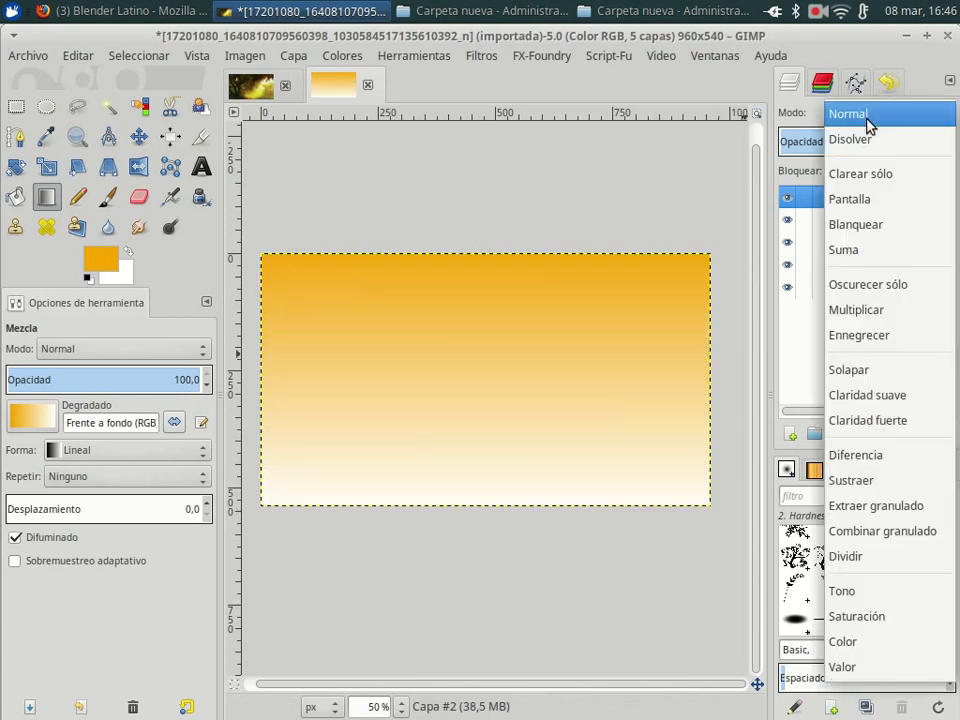
{"action": "left_click", "coordinate": [866, 370]}
{"action": "scroll", "coordinate": [466, 391], "scroll_direction": "up", "scroll_amount": 2}
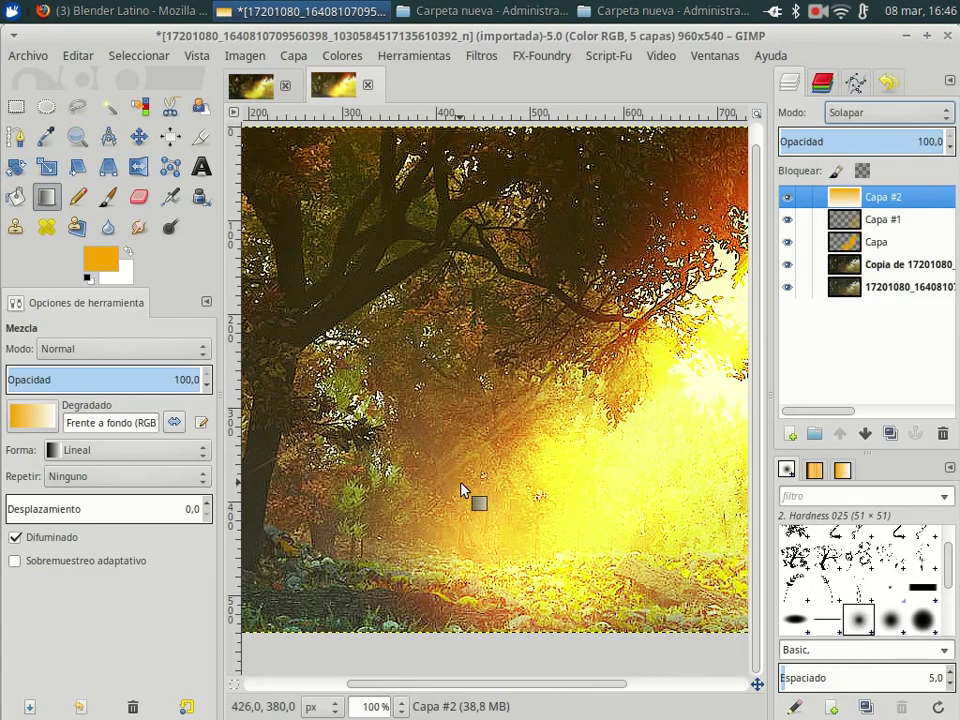
{"action": "scroll", "coordinate": [461, 490], "scroll_direction": "down", "scroll_amount": 1}
Step: Inspect the Capa #1 and Capa #3 layer settings in the retocada en Gimp2 reference image
{"action": "left_click", "coordinate": [232, 86]}
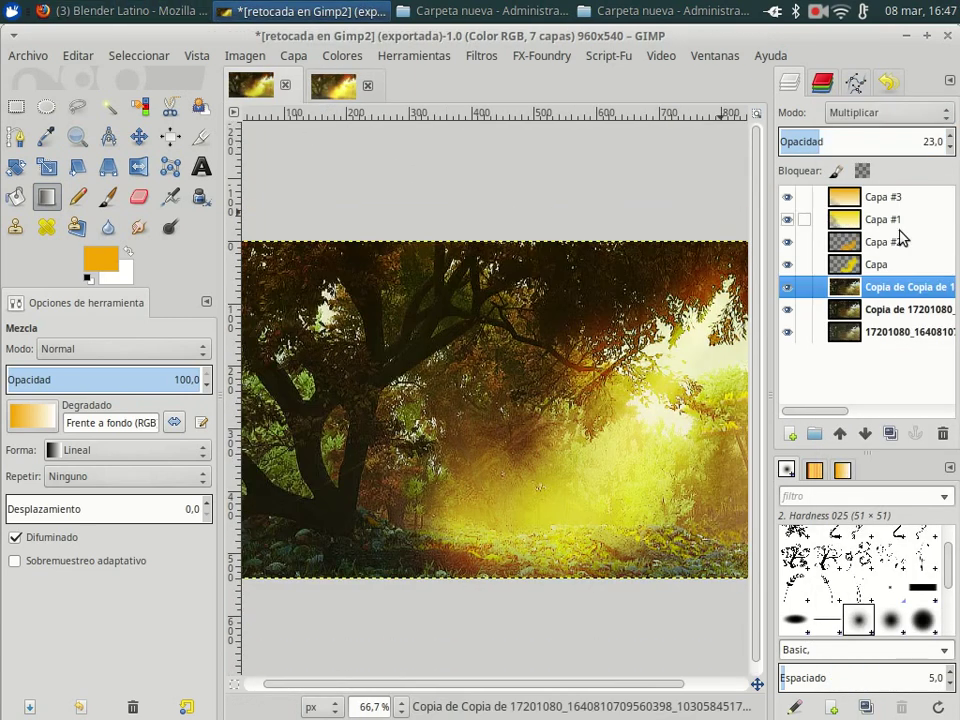
{"action": "left_click", "coordinate": [858, 196]}
{"action": "left_click", "coordinate": [840, 219]}
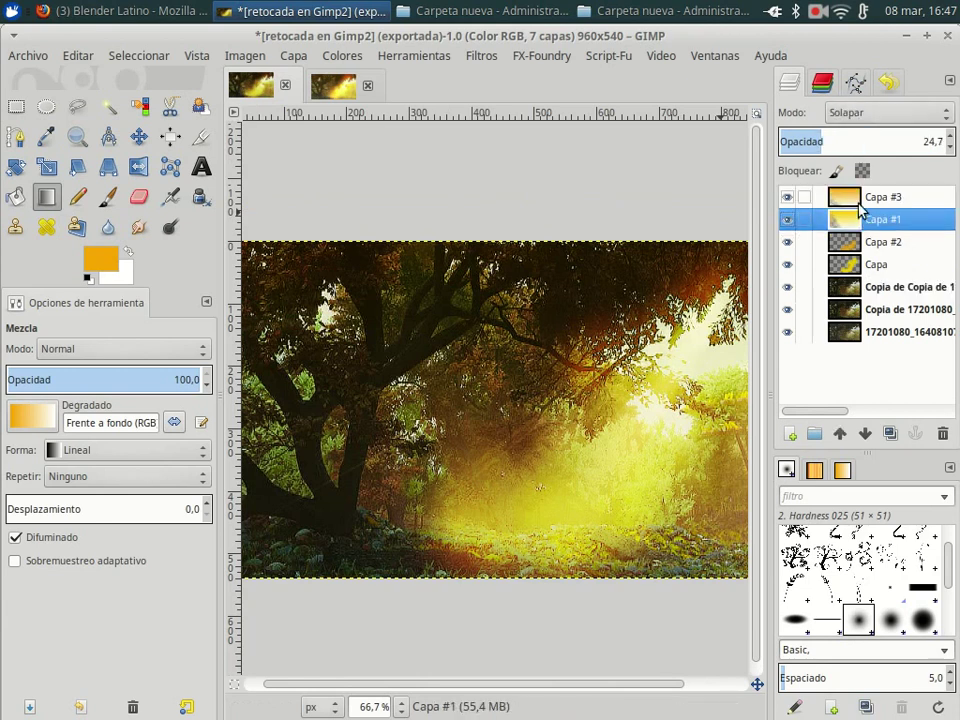
{"action": "left_click", "coordinate": [848, 197]}
{"action": "left_click", "coordinate": [315, 87]}
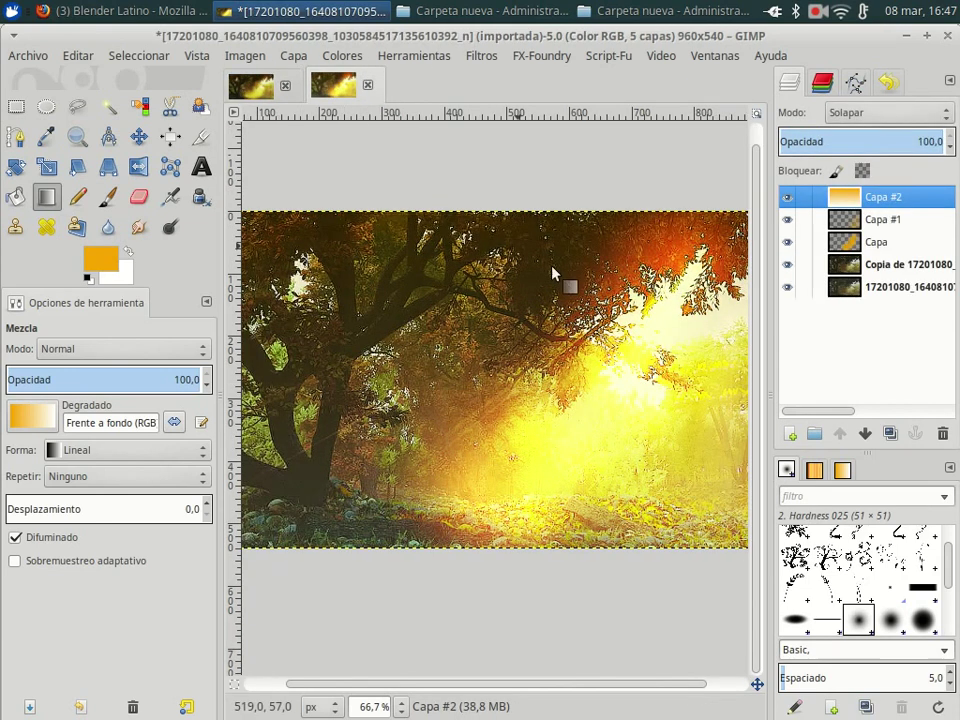
Step: Lower Capa #2's opacity to 29.8 and toggle it to compare the result
{"action": "key", "text": "minus"}
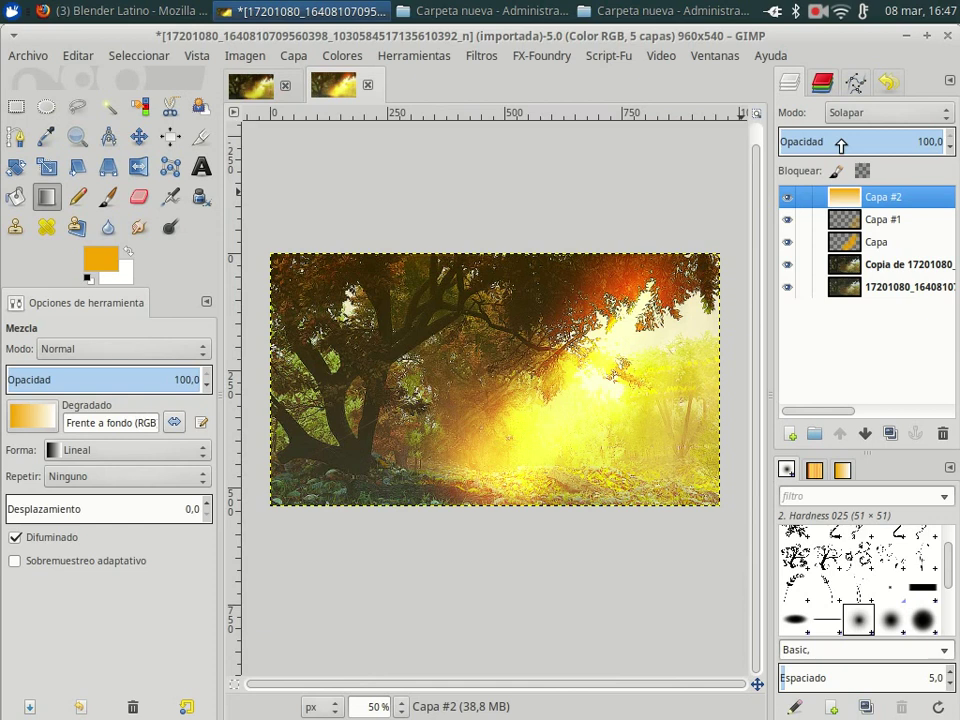
{"action": "left_click", "coordinate": [841, 143]}
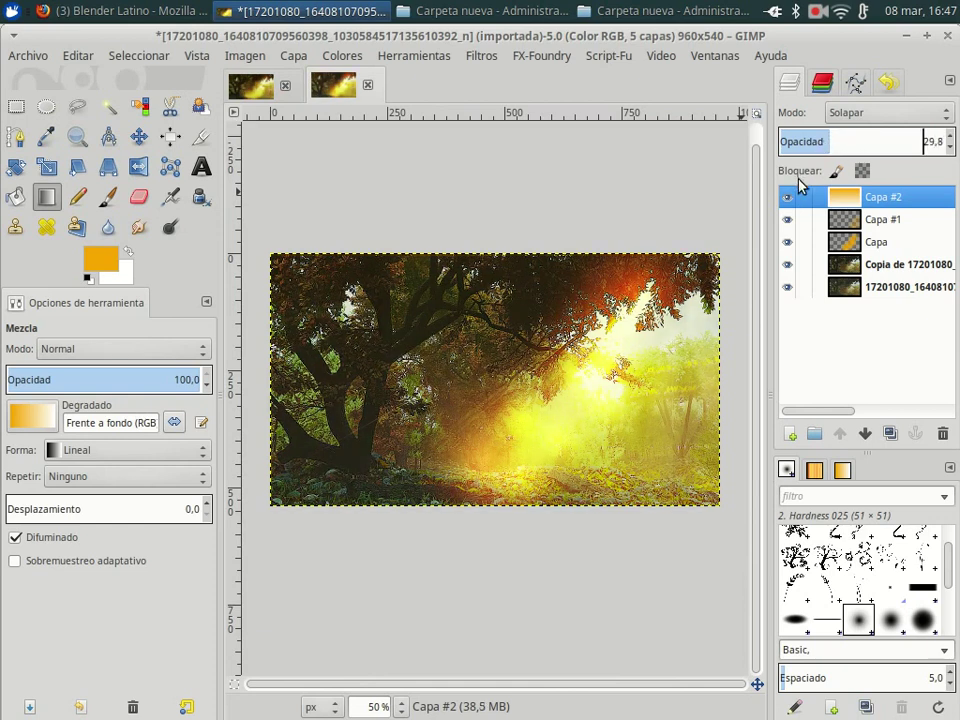
{"action": "left_click", "coordinate": [786, 199]}
{"action": "left_click", "coordinate": [786, 199]}
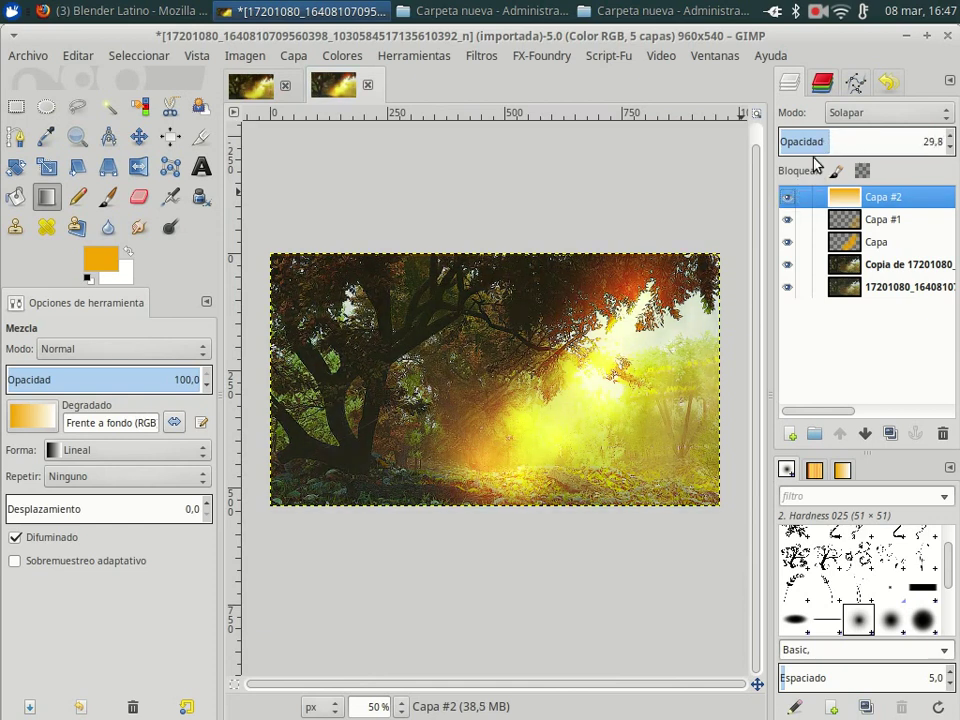
{"action": "left_click", "coordinate": [789, 434]}
Step: Create Capa #3 below Capa #2 and set the foreground colour to bright yellow
{"action": "left_click", "coordinate": [865, 584]}
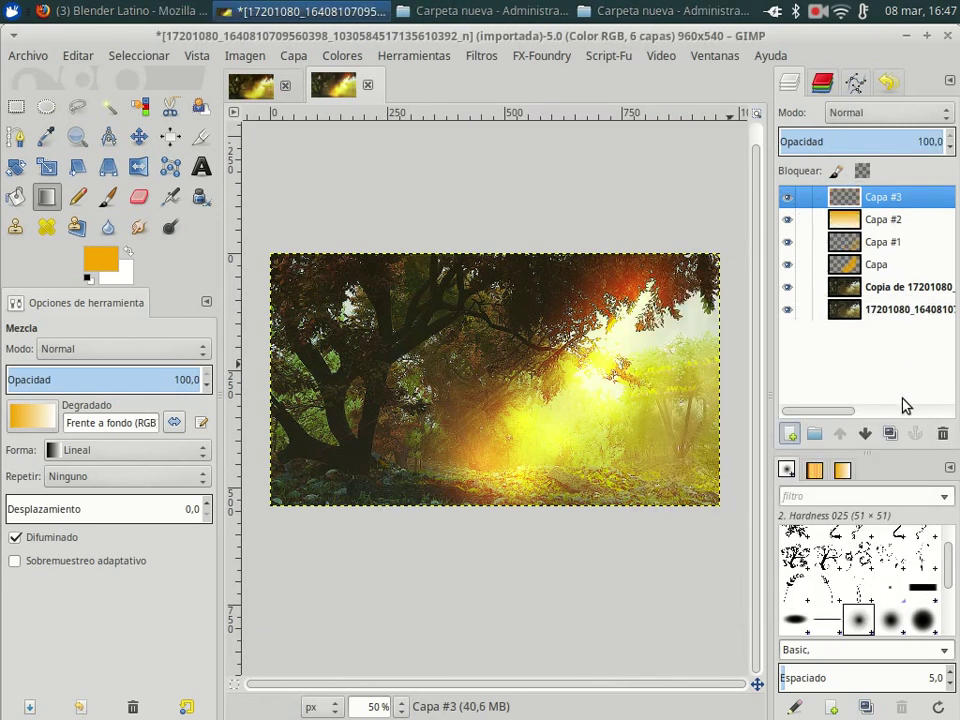
{"action": "left_click", "coordinate": [866, 435]}
{"action": "left_click", "coordinate": [100, 260]}
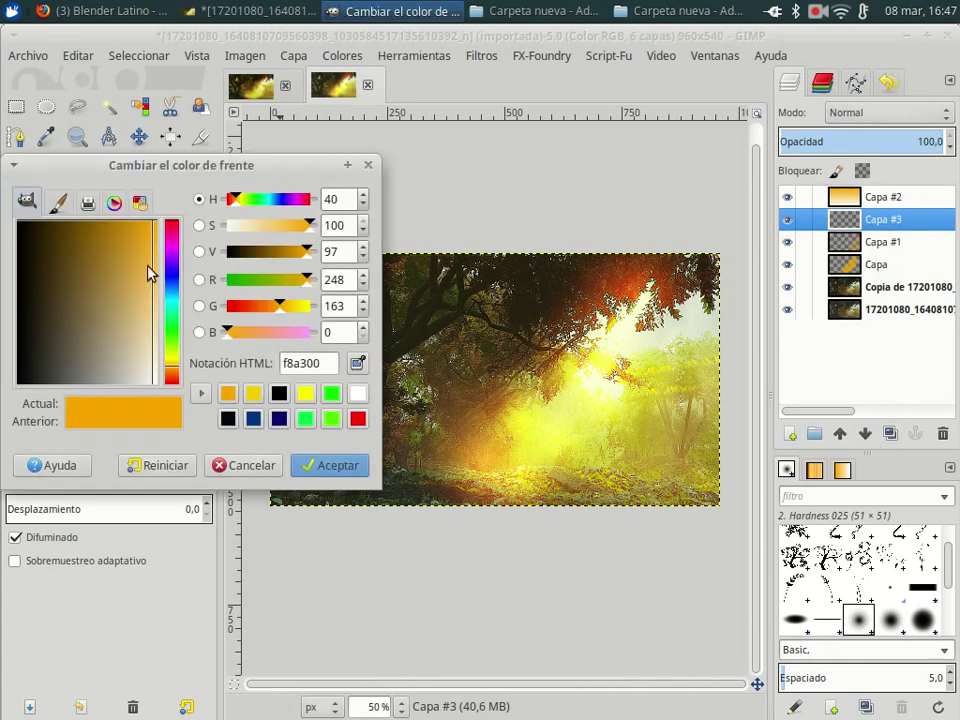
{"action": "left_click_drag", "start_coordinate": [171, 362], "coordinate": [171, 360]}
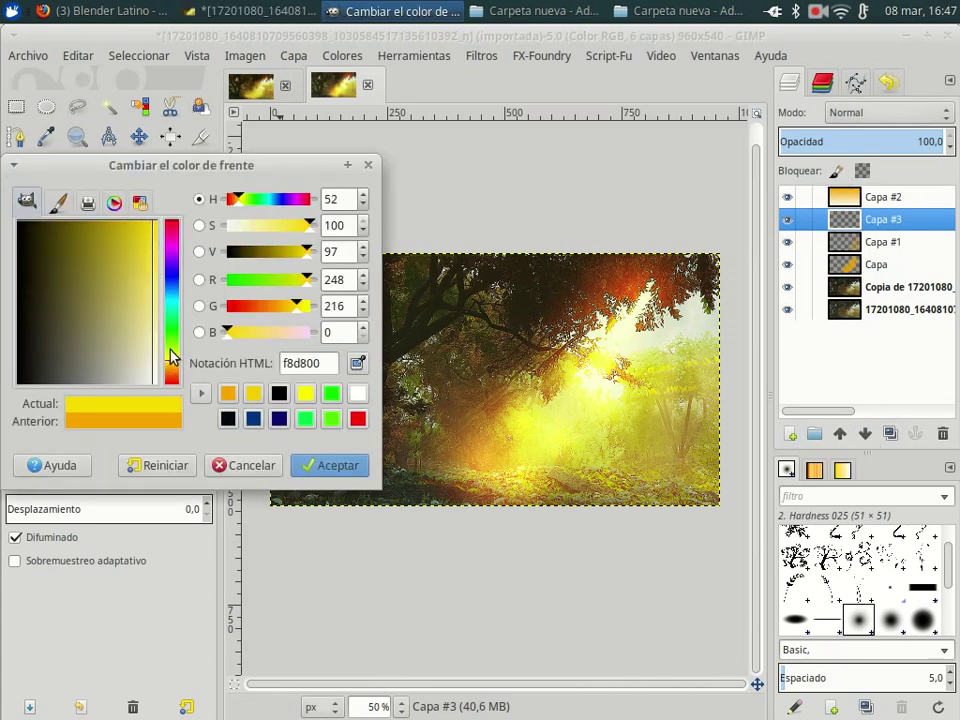
{"action": "left_click", "coordinate": [146, 221]}
{"action": "left_click", "coordinate": [152, 220]}
{"action": "left_click", "coordinate": [360, 468]}
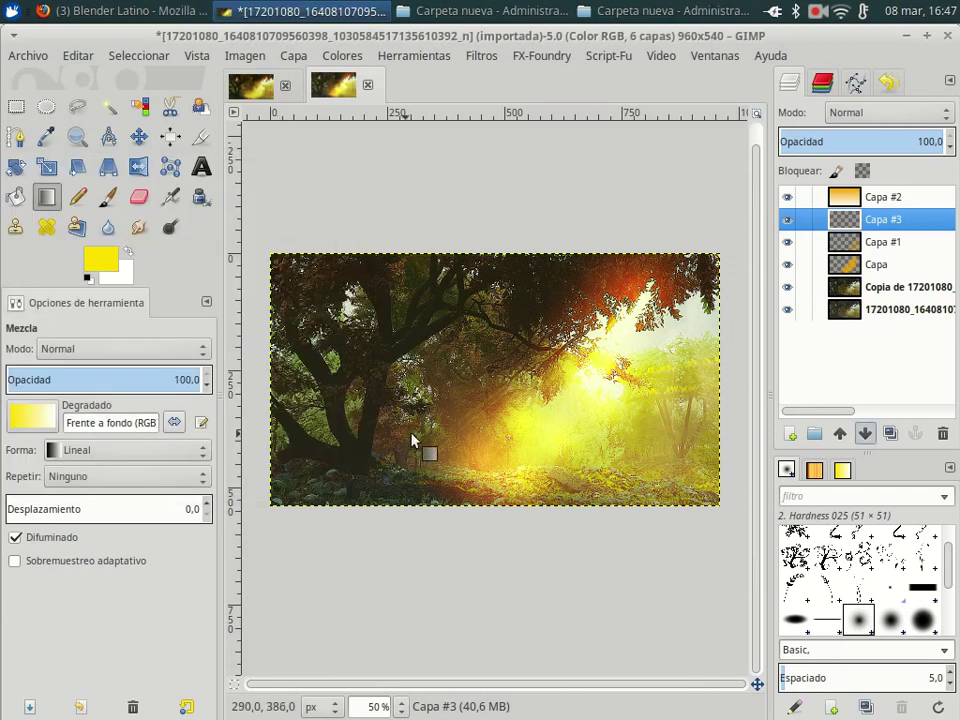
Step: Draw a yellow-to-white vertical gradient on Capa #3 in Solapar mode at 25.3 opacity
{"action": "left_click_drag", "start_coordinate": [468, 232], "coordinate": [480, 520]}
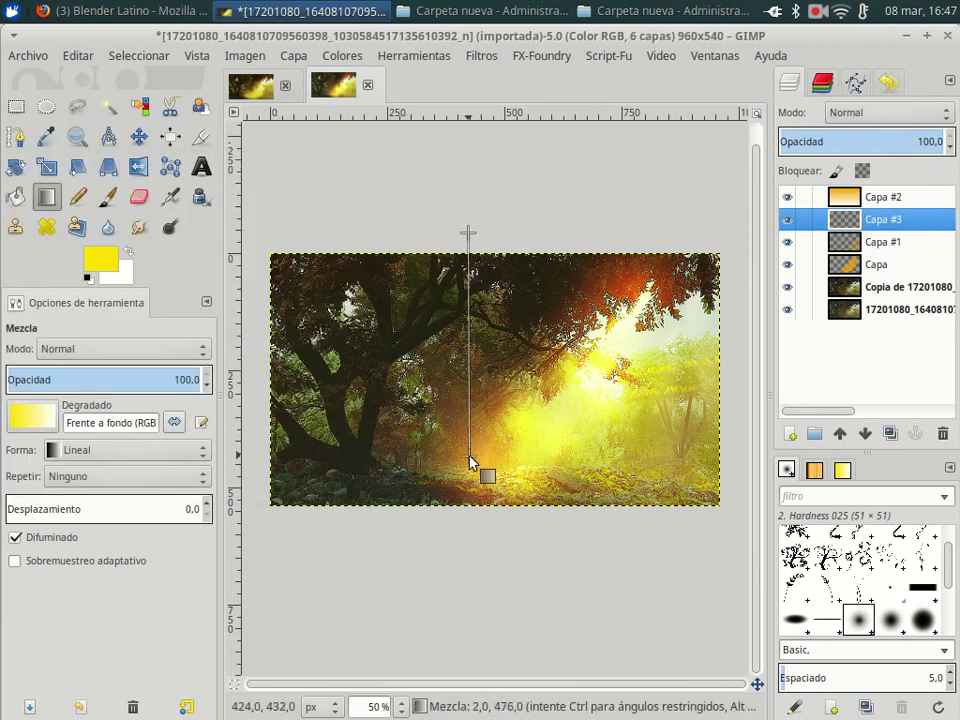
{"action": "left_click_drag", "start_coordinate": [848, 142], "coordinate": [855, 117]}
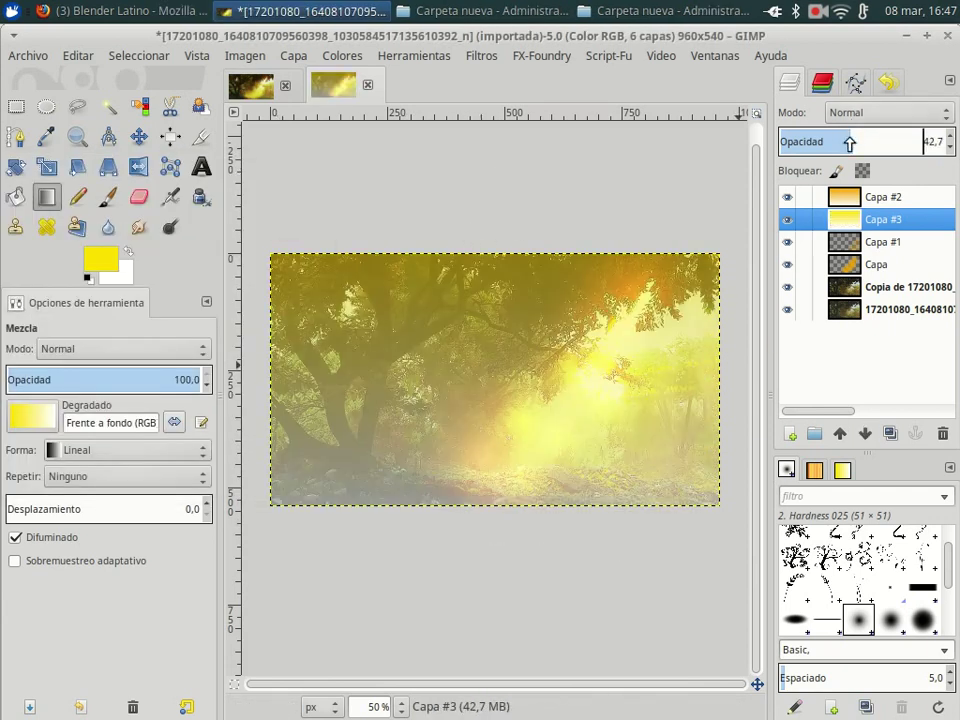
{"action": "left_click", "coordinate": [855, 117]}
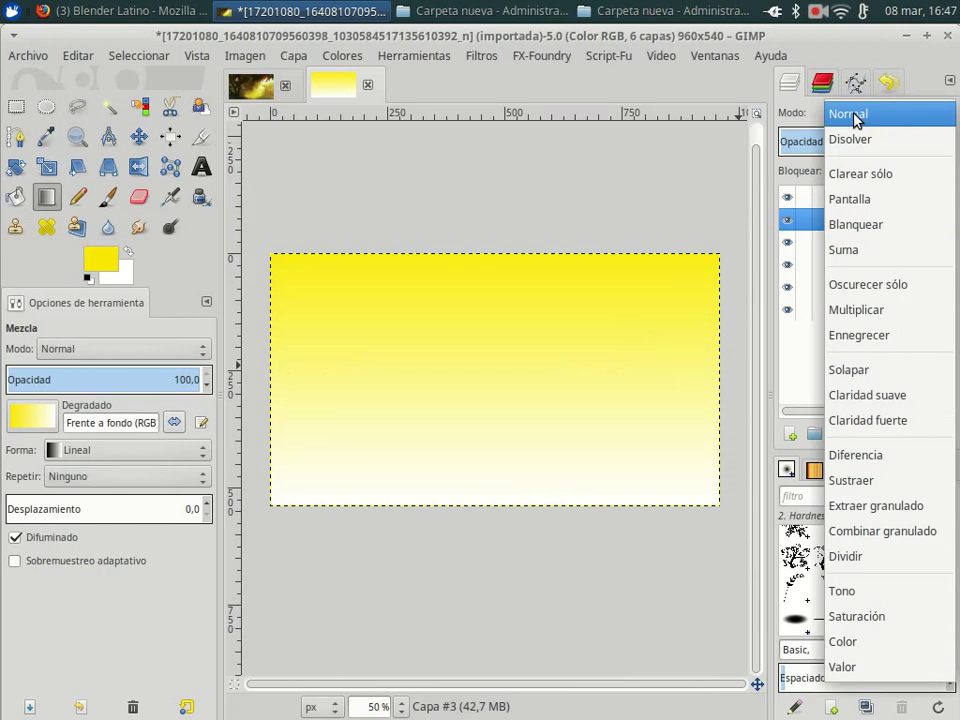
{"action": "left_click", "coordinate": [856, 372]}
{"action": "left_click_drag", "start_coordinate": [829, 141], "coordinate": [820, 144]}
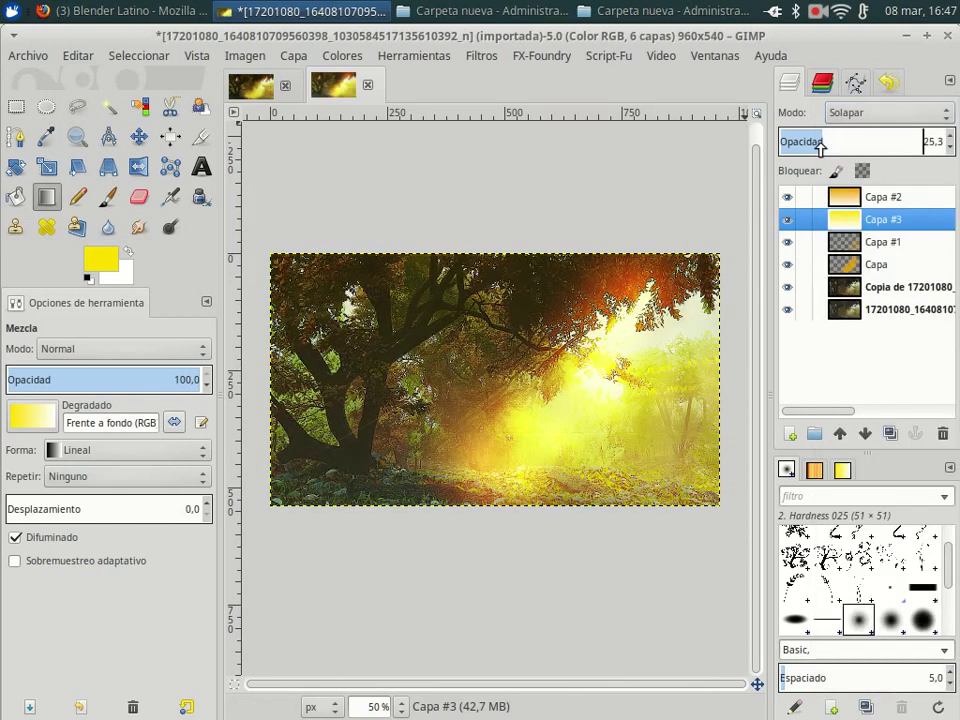
Step: Pan toward the sunlit lower right and toggle Capa #2 to compare the look
{"action": "scroll", "coordinate": [351, 454], "scroll_direction": "left", "scroll_amount": 1}
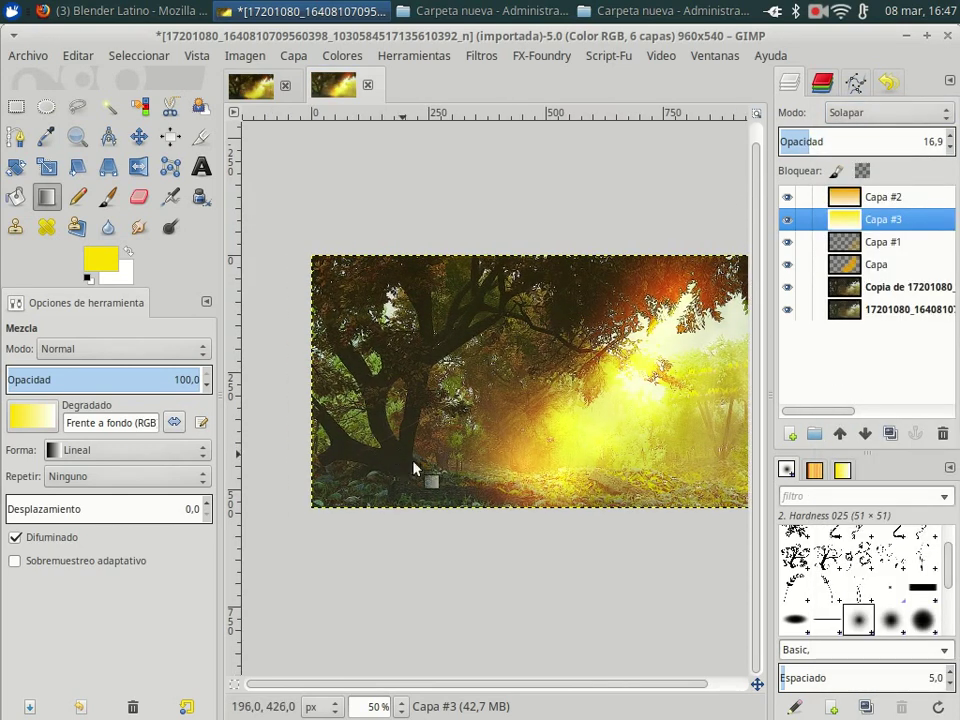
{"action": "scroll", "coordinate": [489, 484], "scroll_direction": "up", "scroll_amount": 1}
{"action": "scroll", "coordinate": [472, 468], "scroll_direction": "up", "scroll_amount": 1}
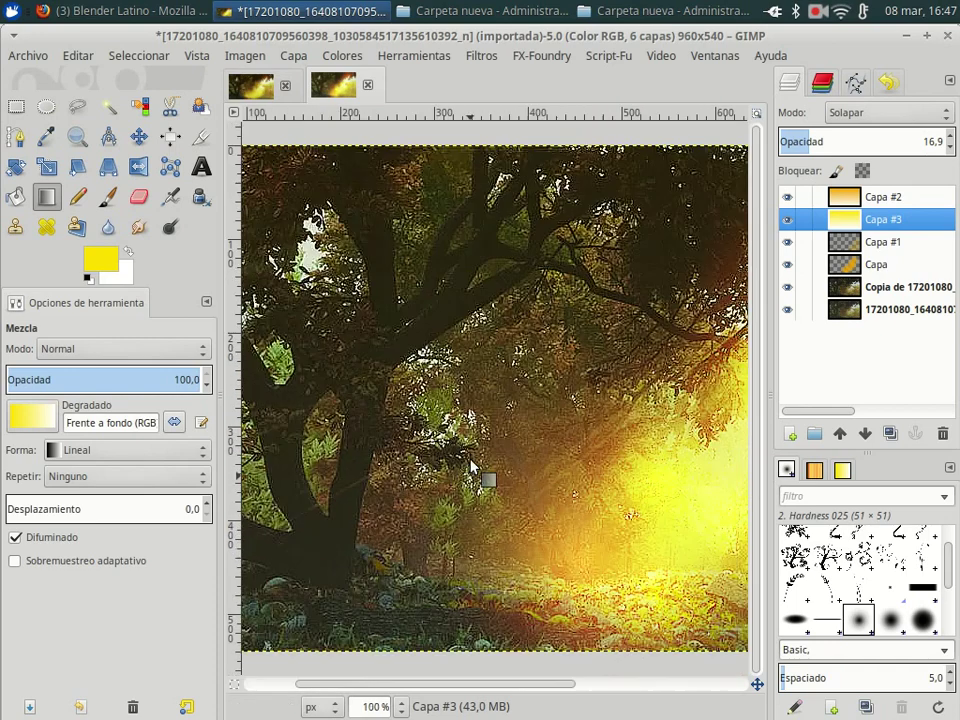
{"action": "scroll", "coordinate": [516, 457], "scroll_direction": "down", "scroll_amount": 1}
{"action": "left_click_drag", "start_coordinate": [516, 457], "coordinate": [556, 502]}
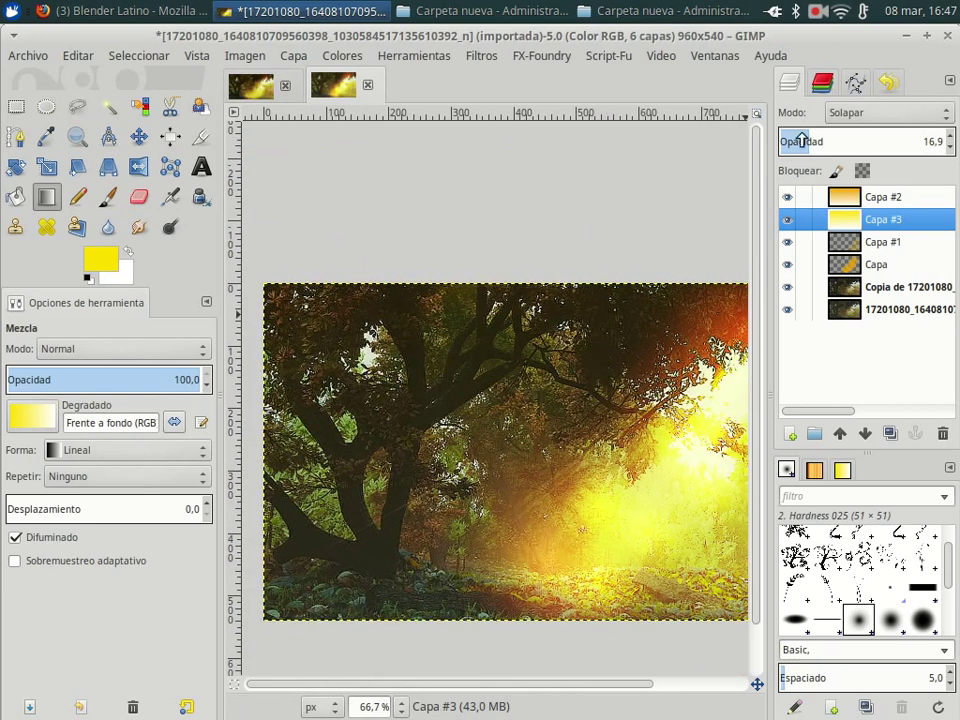
{"action": "left_click", "coordinate": [788, 197]}
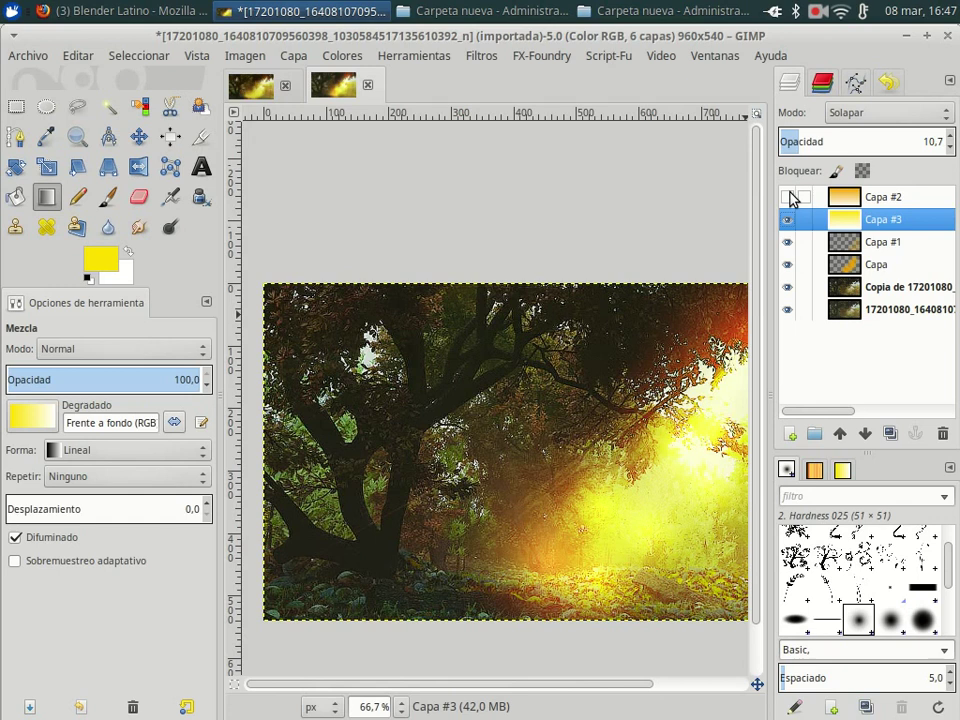
{"action": "left_click", "coordinate": [789, 198]}
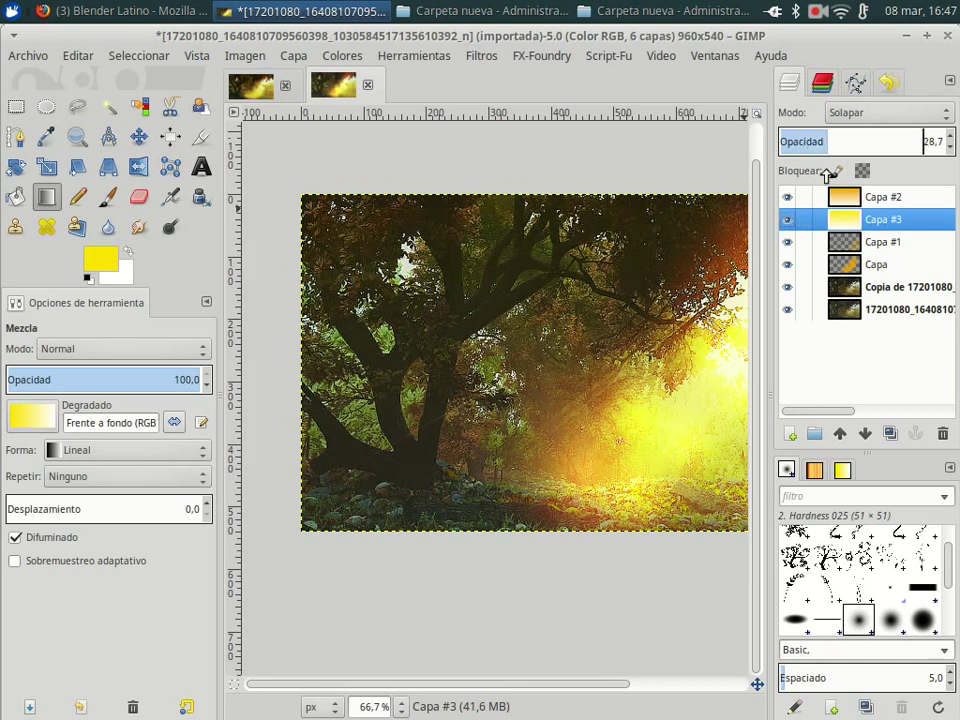
Step: Lower the yellow gradient layer's opacity to 4.5 and compare by toggling Capa #2
{"action": "left_click_drag", "start_coordinate": [796, 145], "coordinate": [793, 158]}
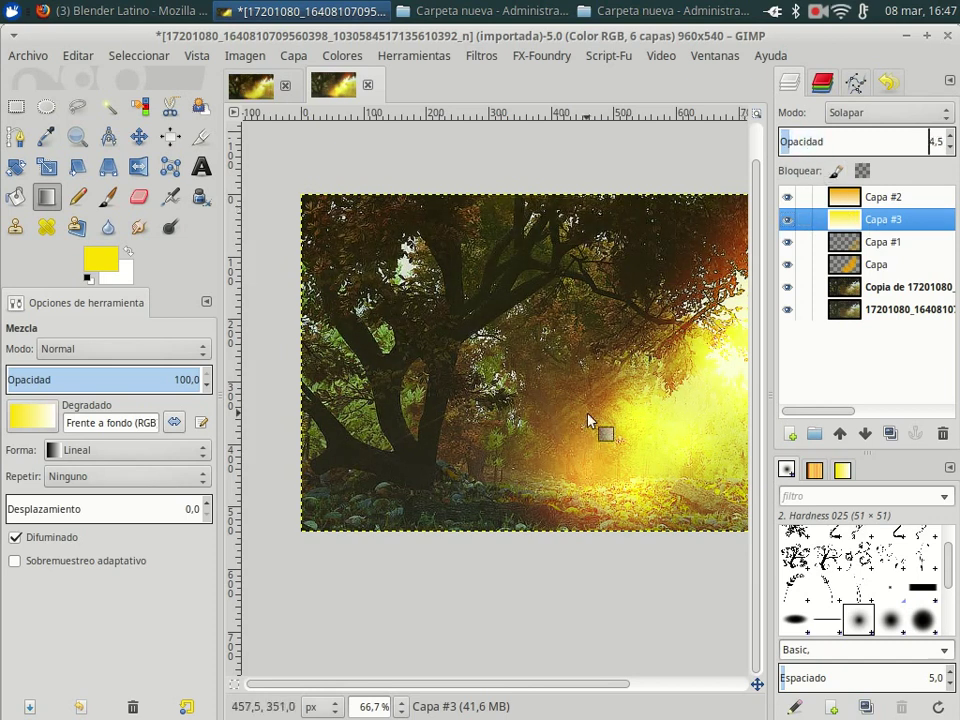
{"action": "scroll", "coordinate": [577, 421], "scroll_direction": "down", "scroll_amount": 1}
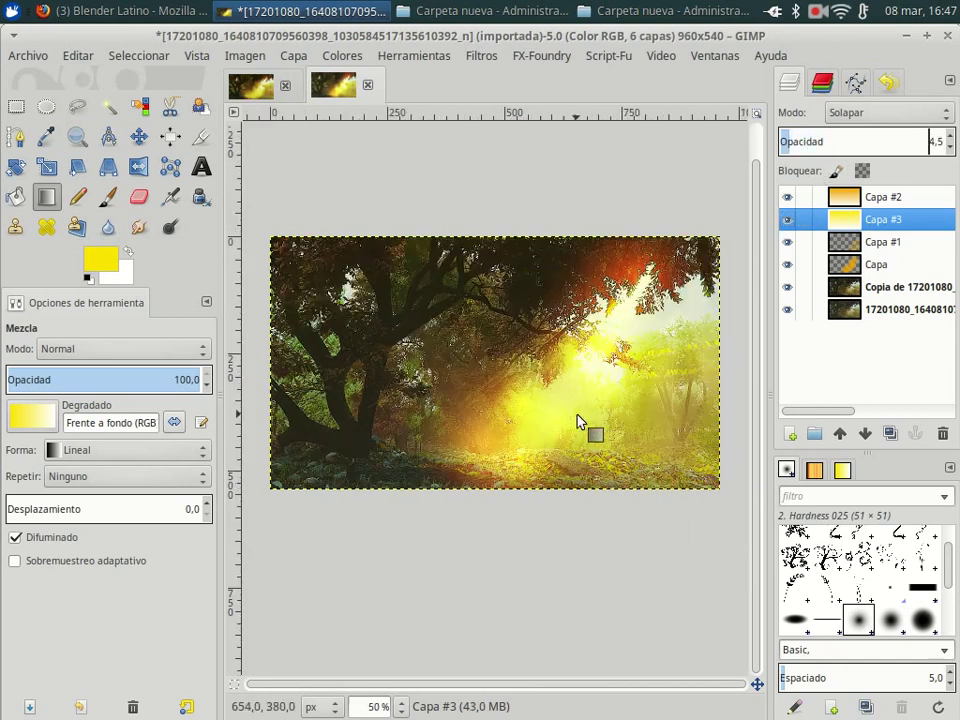
{"action": "left_click", "coordinate": [788, 197]}
{"action": "left_click", "coordinate": [788, 197]}
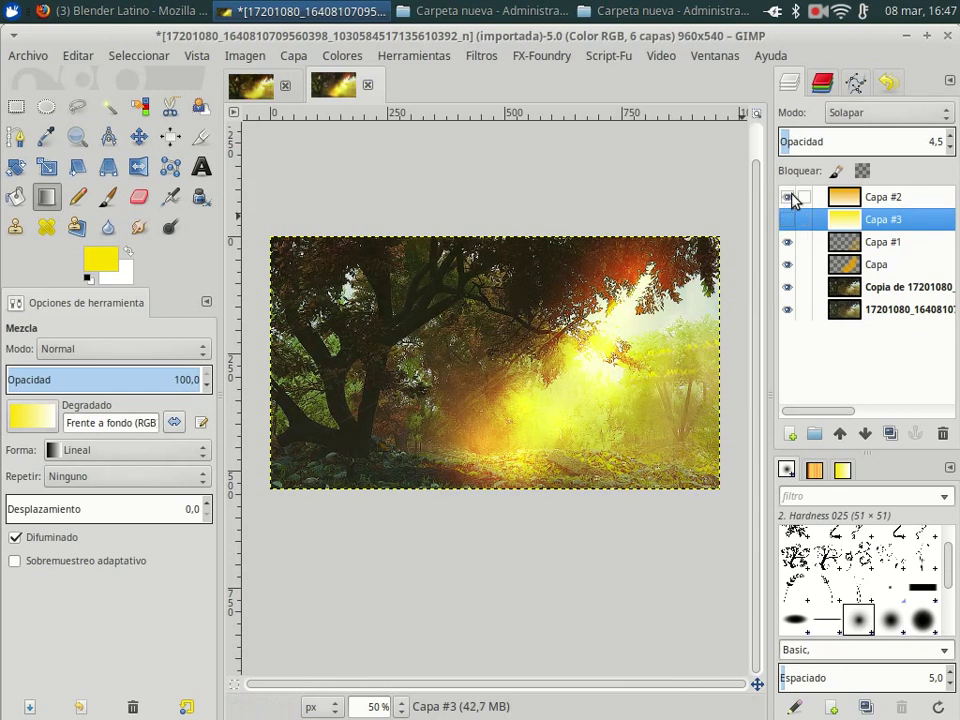
{"action": "left_click_drag", "start_coordinate": [411, 340], "coordinate": [429, 335]}
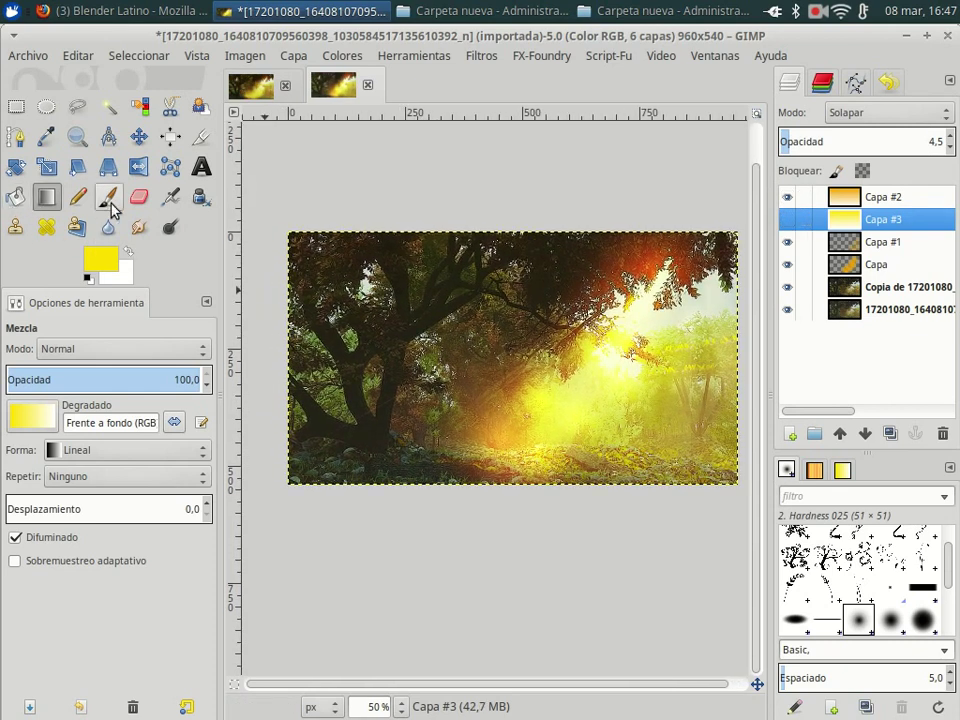
{"action": "left_click", "coordinate": [141, 198]}
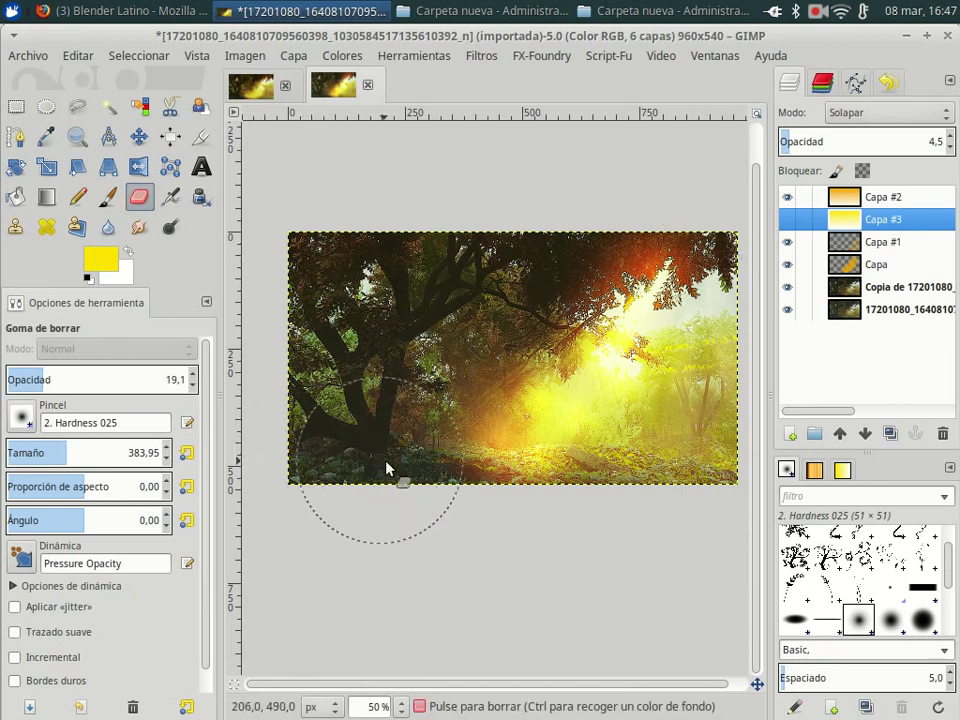
Step: Erase along the image bottom, then select Capa #2 and bring the tree into view
{"action": "left_click_drag", "start_coordinate": [311, 392], "coordinate": [343, 446]}
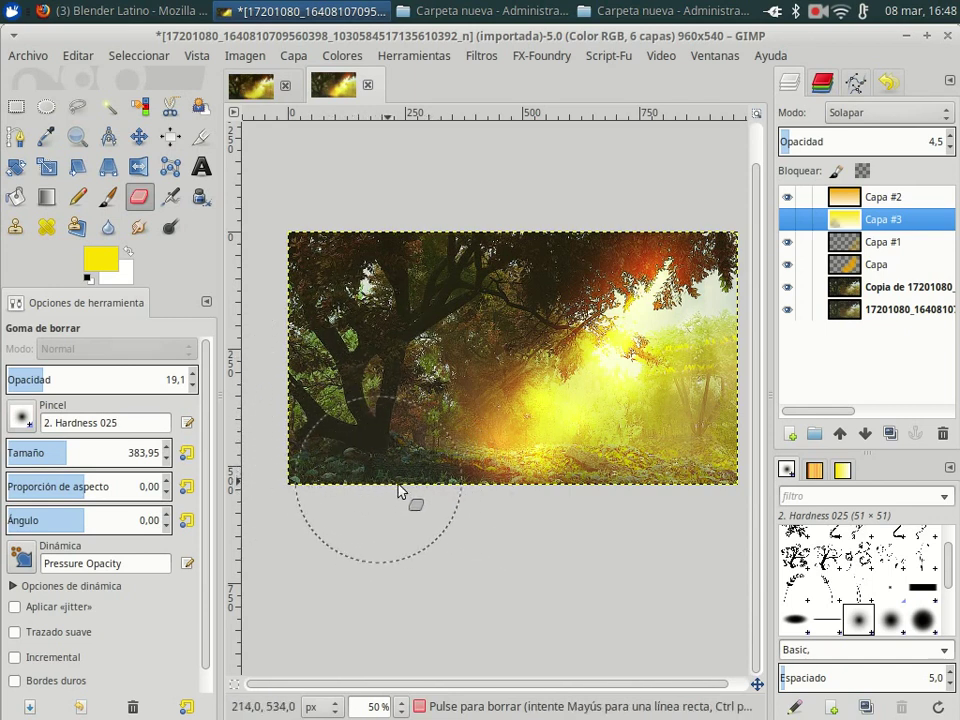
{"action": "left_click", "coordinate": [855, 197]}
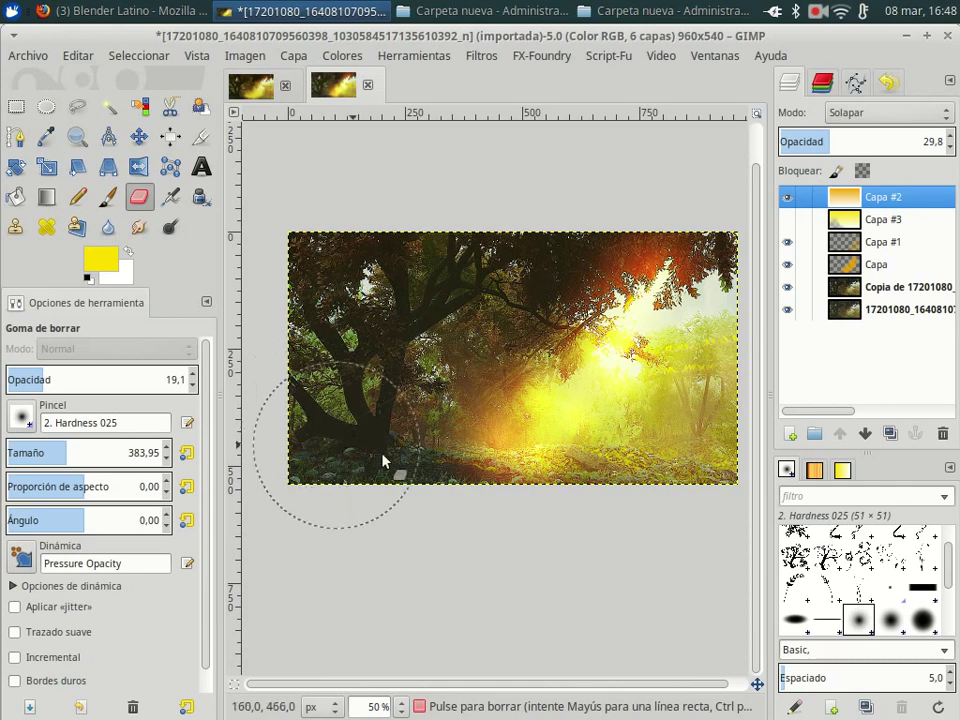
{"action": "scroll", "coordinate": [517, 537], "scroll_direction": "up", "scroll_amount": 1, "text": "ctrl"}
{"action": "scroll", "coordinate": [517, 537], "scroll_direction": "down", "scroll_amount": 2, "text": "ctrl"}
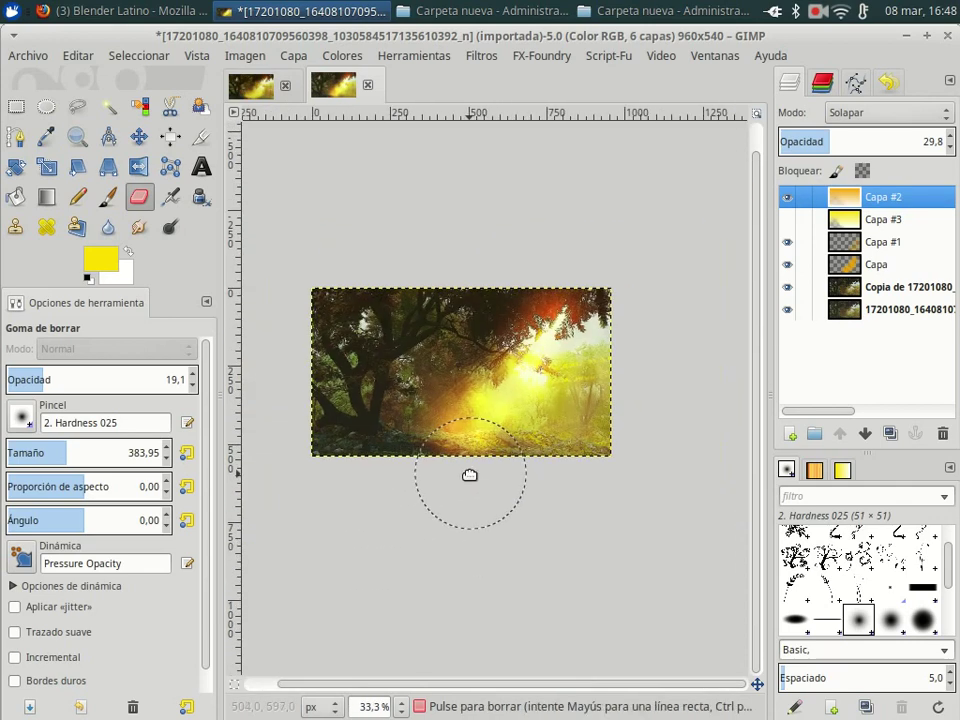
{"action": "scroll", "coordinate": [469, 471], "scroll_direction": "up", "scroll_amount": 2, "text": "ctrl"}
{"action": "mouse_move", "coordinate": [478, 438]}
{"action": "left_mouse_down"}
{"action": "mouse_move", "coordinate": [373, 418]}
{"action": "mouse_move", "coordinate": [450, 396]}
{"action": "mouse_move", "coordinate": [602, 446]}
{"action": "left_mouse_up"}
{"action": "scroll", "coordinate": [400, 421], "scroll_direction": "down", "scroll_amount": 1, "text": "ctrl"}
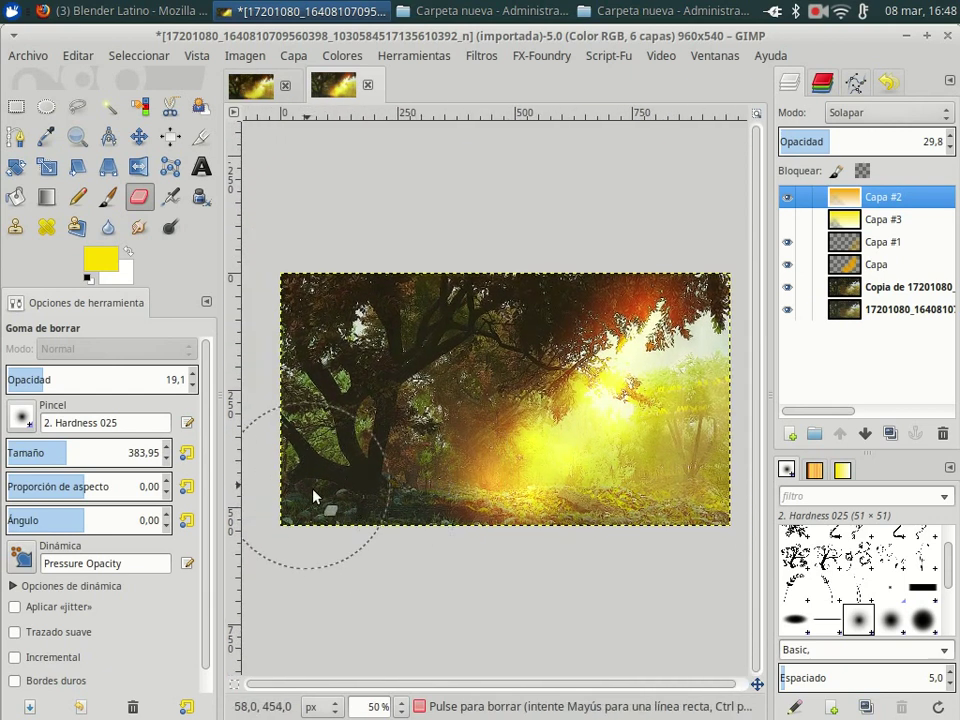
Step: Erase Capa #2's overlay around the lower-left trunk, raising eraser opacity to 62.9
{"action": "mouse_move", "coordinate": [446, 556]}
{"action": "left_mouse_down"}
{"action": "mouse_move", "coordinate": [360, 542]}
{"action": "mouse_move", "coordinate": [371, 510]}
{"action": "mouse_move", "coordinate": [343, 407]}
{"action": "mouse_move", "coordinate": [370, 526]}
{"action": "left_mouse_up"}
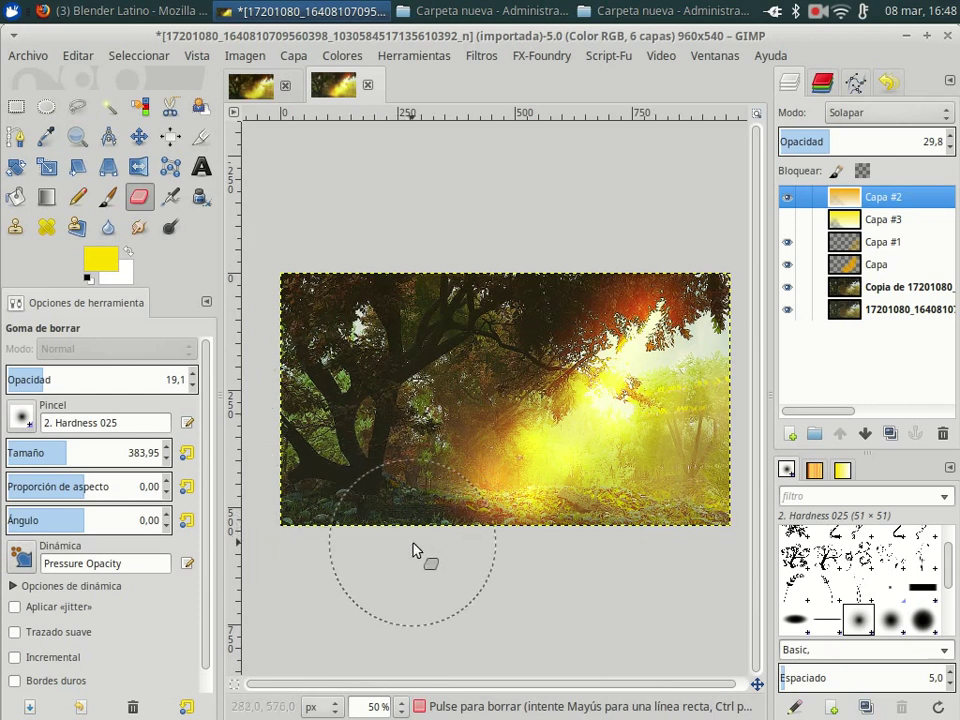
{"action": "mouse_move", "coordinate": [310, 373]}
{"action": "left_mouse_down"}
{"action": "mouse_move", "coordinate": [340, 495]}
{"action": "mouse_move", "coordinate": [356, 466]}
{"action": "mouse_move", "coordinate": [386, 481]}
{"action": "left_mouse_up"}
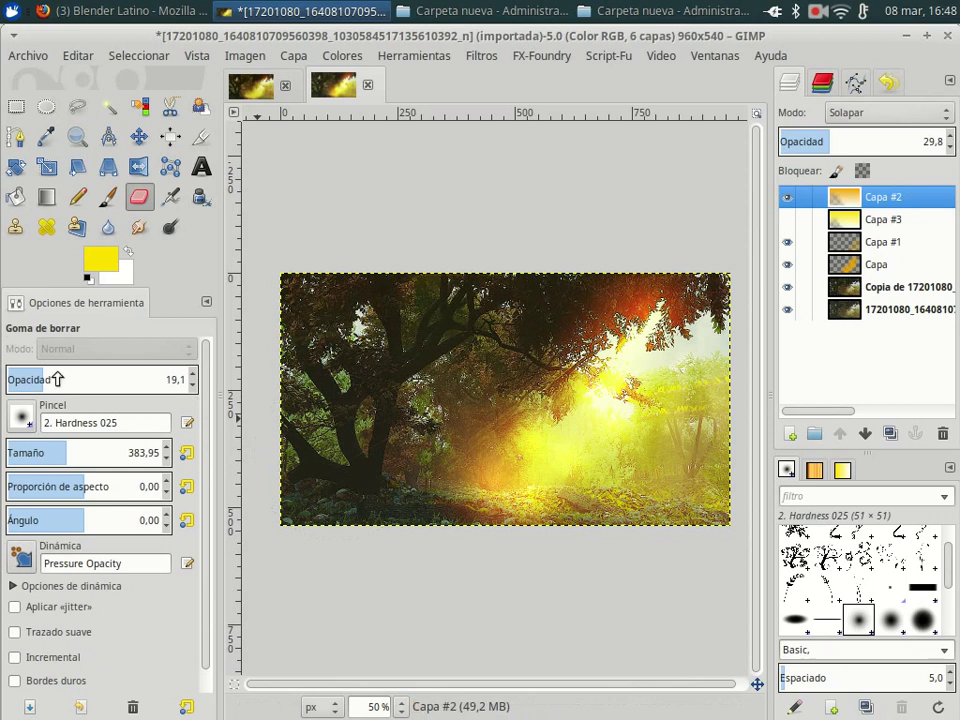
{"action": "left_click_drag", "start_coordinate": [28, 379], "coordinate": [120, 379]}
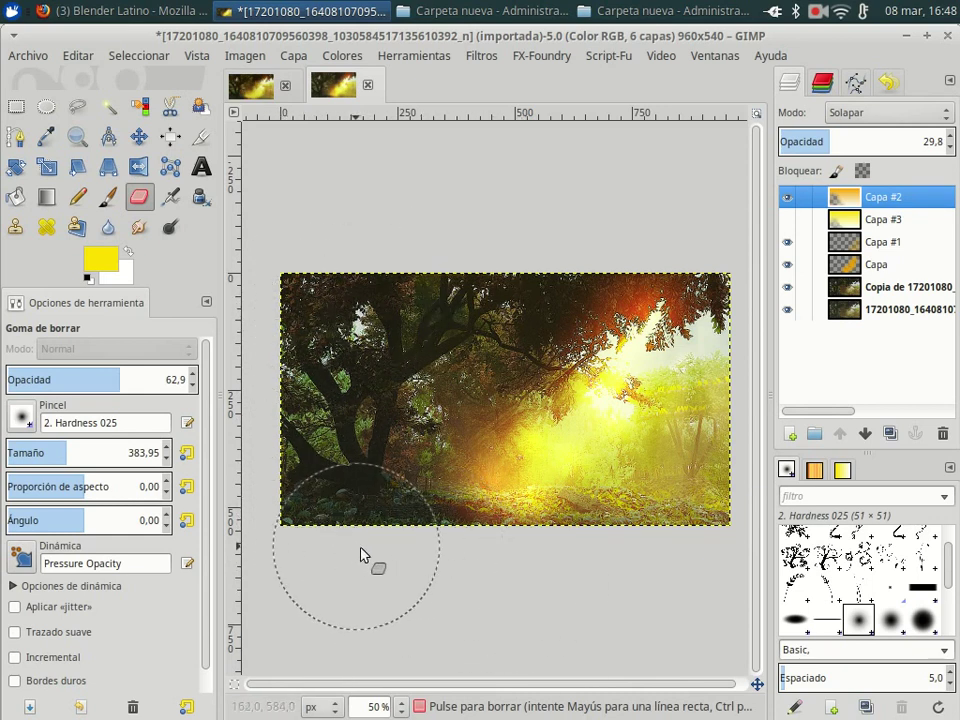
{"action": "key", "text": "ctrl"}
{"action": "scroll", "coordinate": [588, 585], "scroll_direction": "up", "scroll_amount": 1}
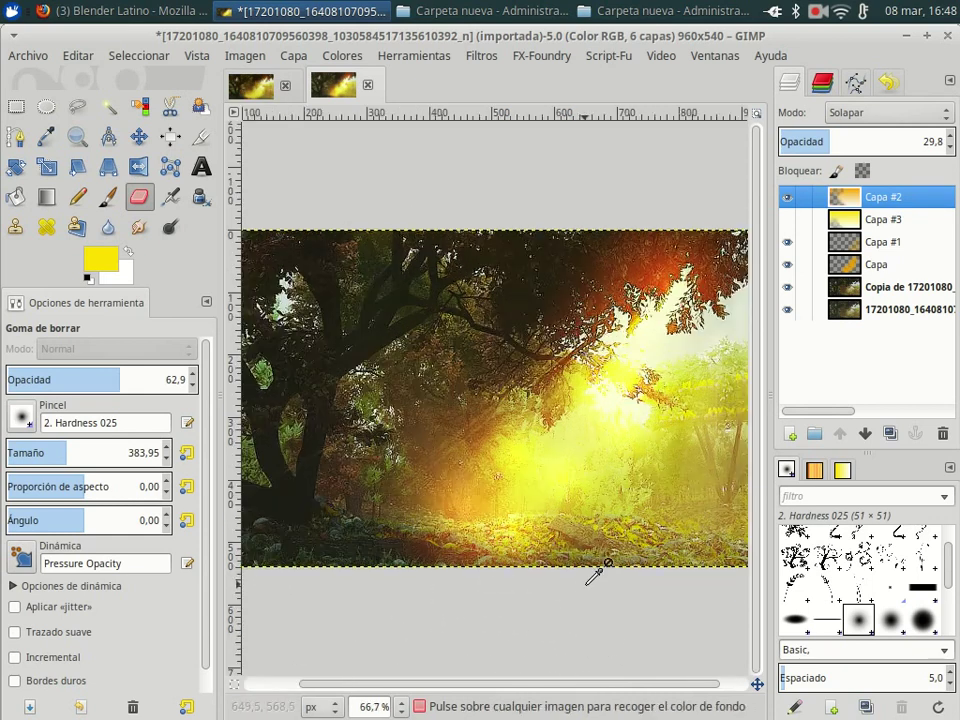
{"action": "scroll", "coordinate": [495, 518], "scroll_direction": "up", "scroll_amount": 1}
{"action": "scroll", "coordinate": [490, 520], "scroll_direction": "down", "scroll_amount": 2}
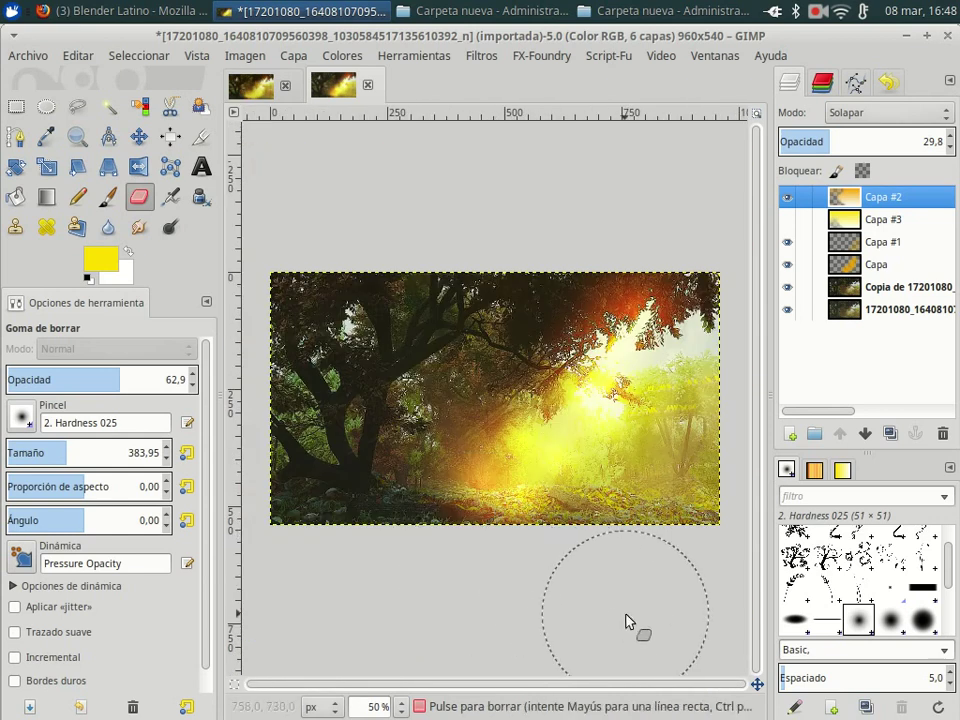
{"action": "left_click", "coordinate": [840, 310]}
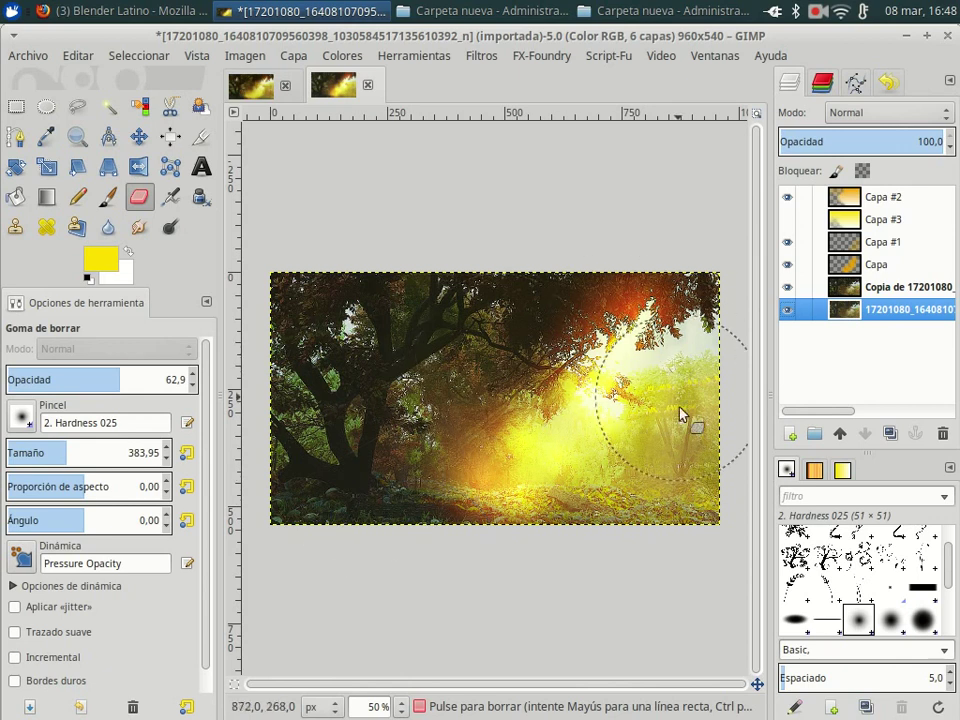
{"action": "left_click", "coordinate": [886, 197]}
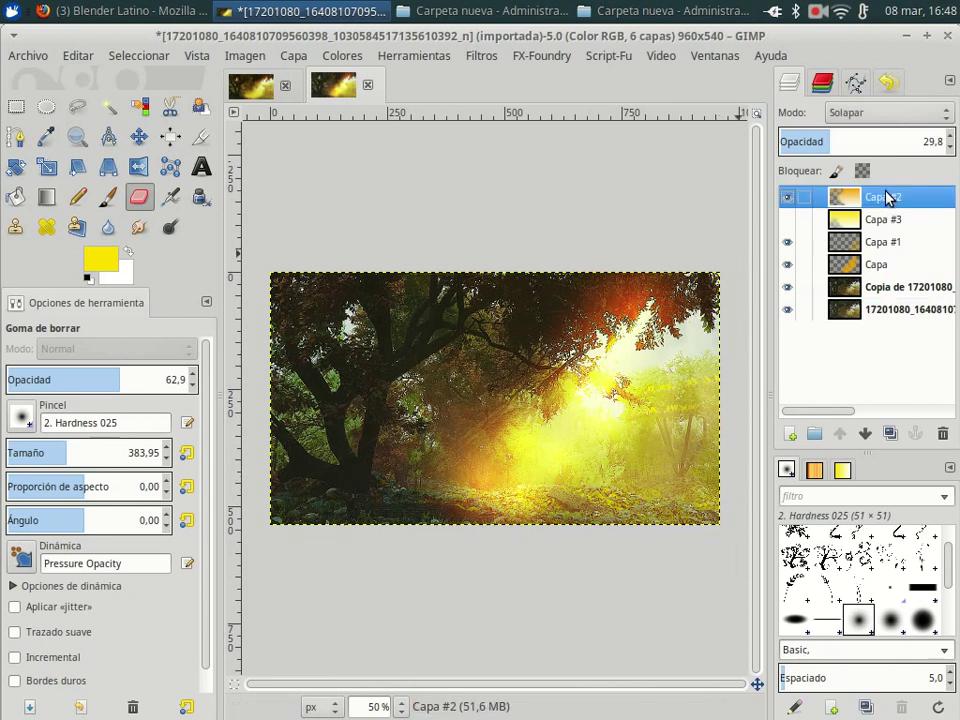
Step: Add a new empty layer Capa #4, then briefly hide and re-show the photo and glow layers
{"action": "left_click", "coordinate": [789, 435]}
{"action": "left_click", "coordinate": [873, 577]}
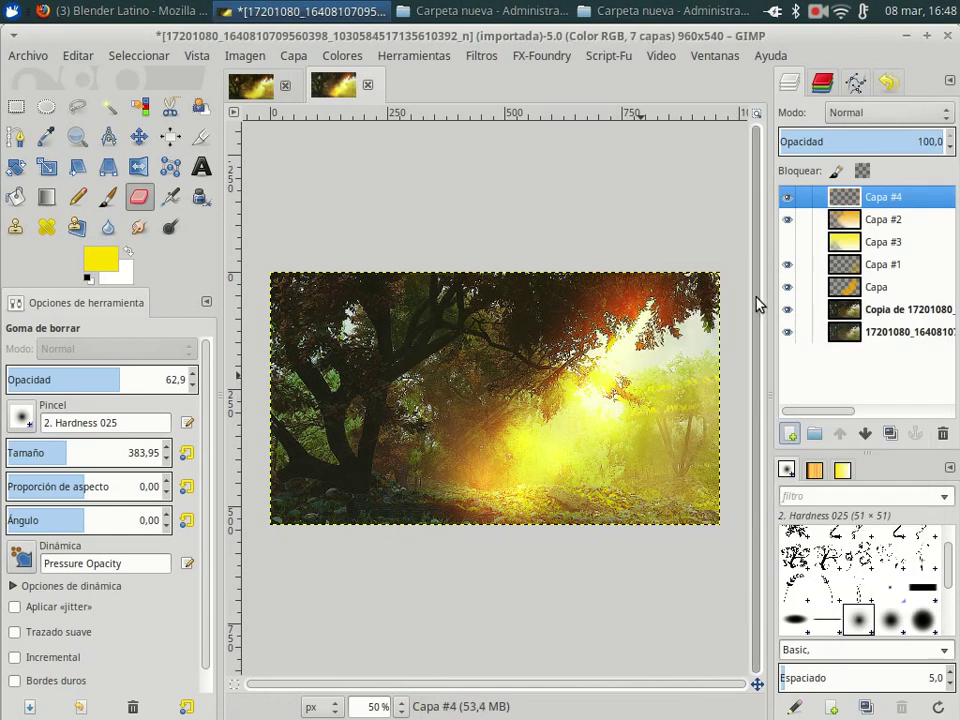
{"action": "left_click", "coordinate": [787, 309]}
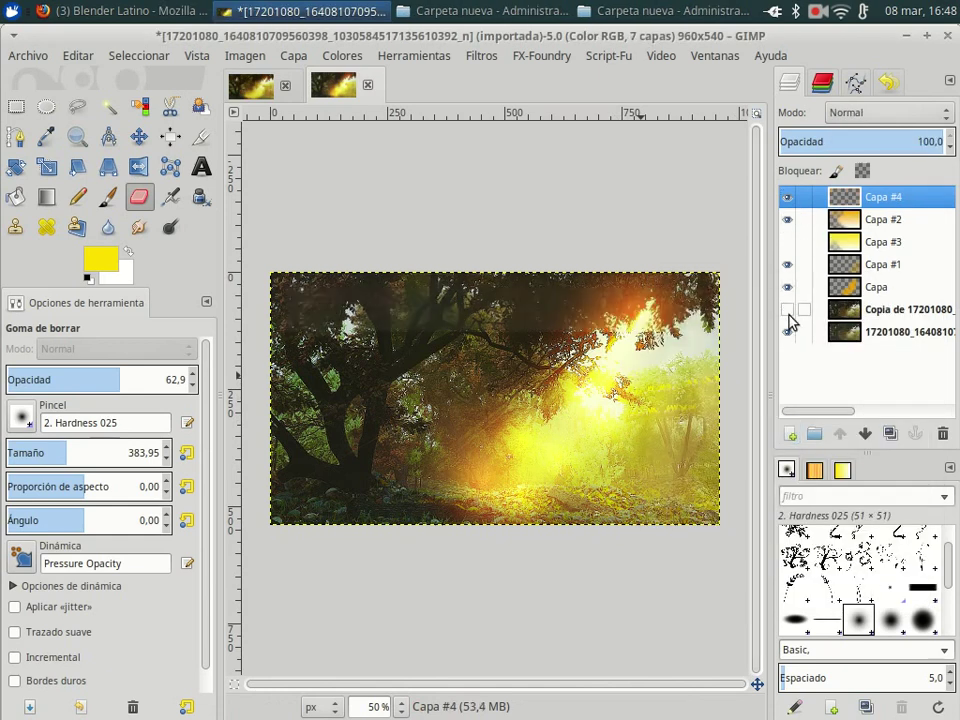
{"action": "left_click", "coordinate": [787, 264]}
{"action": "left_click", "coordinate": [787, 219]}
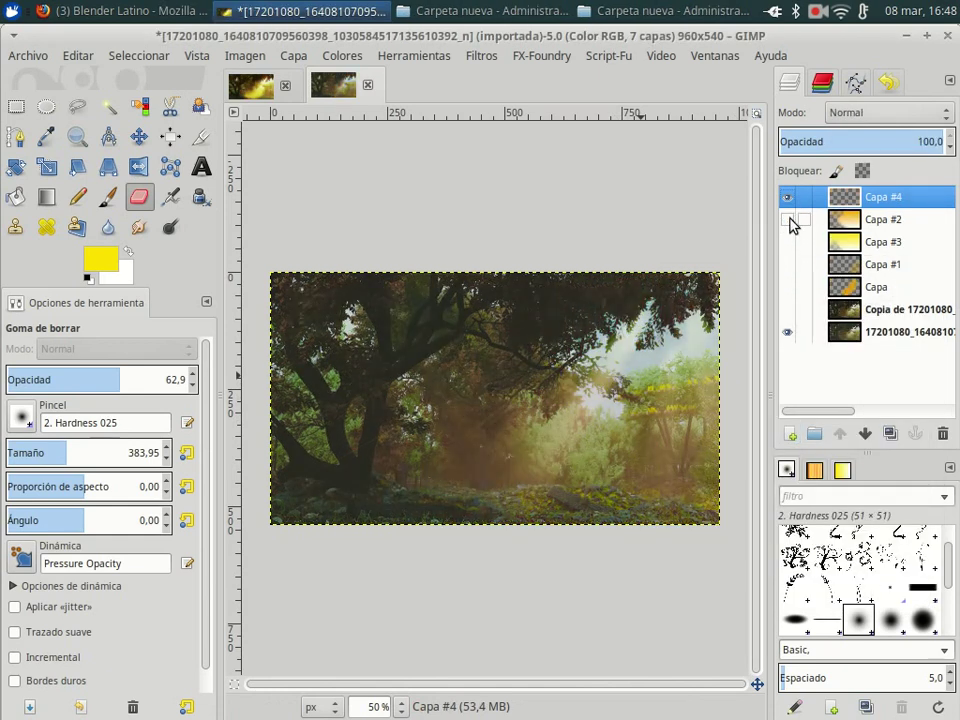
{"action": "left_click", "coordinate": [787, 309]}
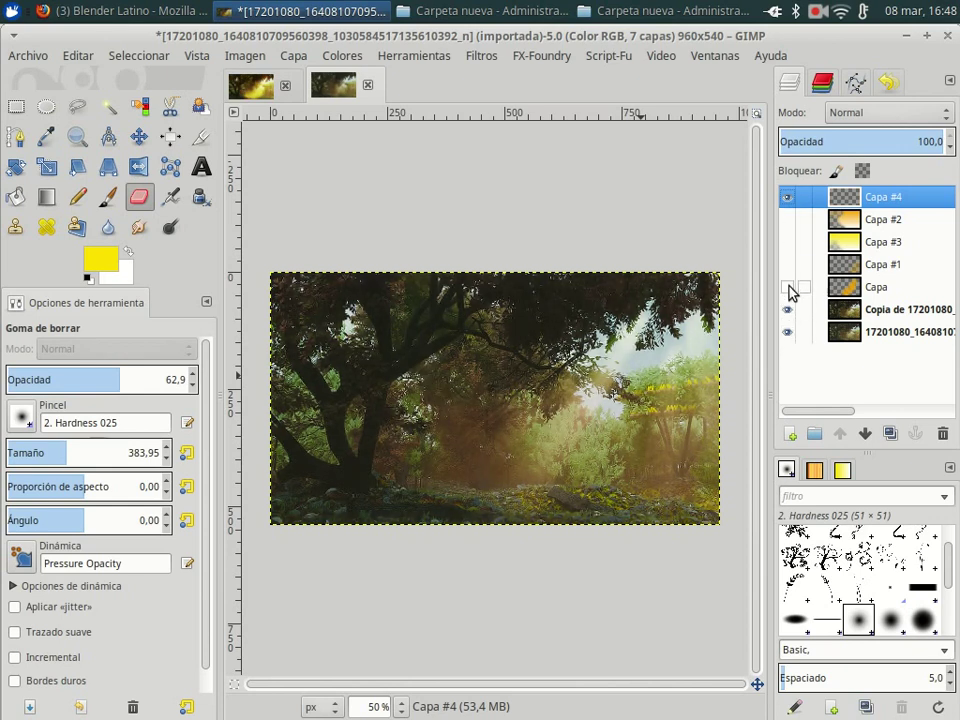
{"action": "left_click", "coordinate": [787, 287]}
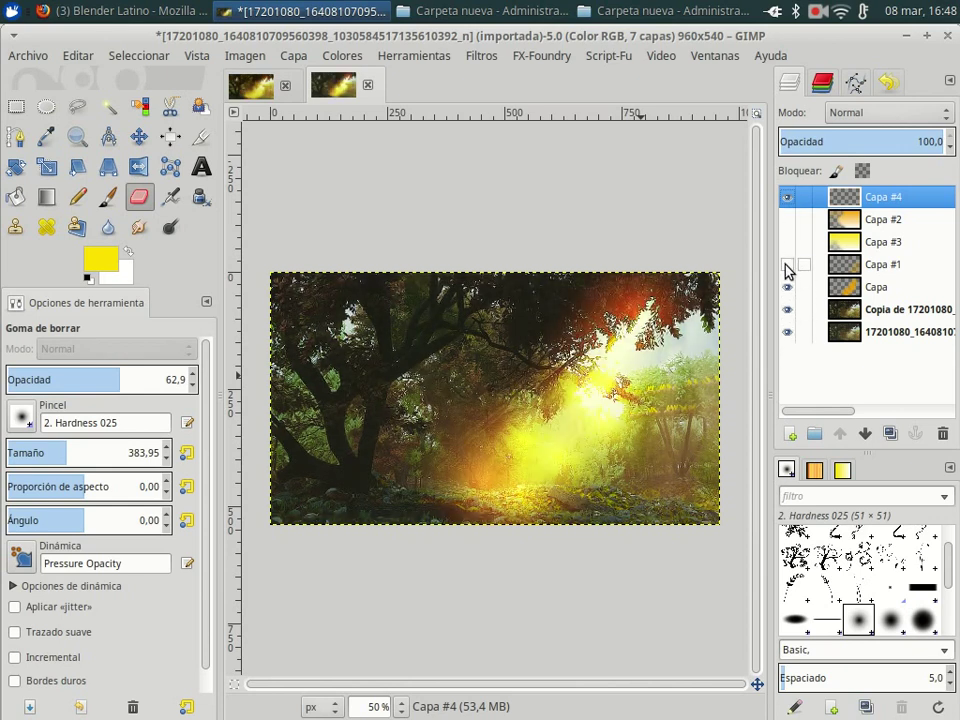
{"action": "left_click", "coordinate": [787, 265]}
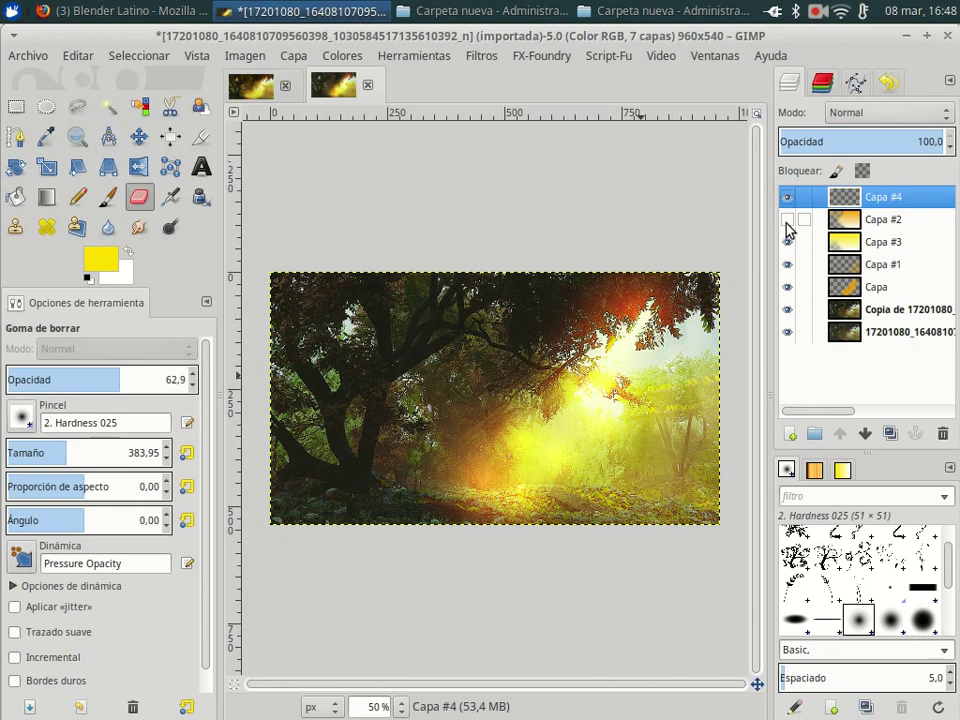
{"action": "left_click", "coordinate": [787, 221]}
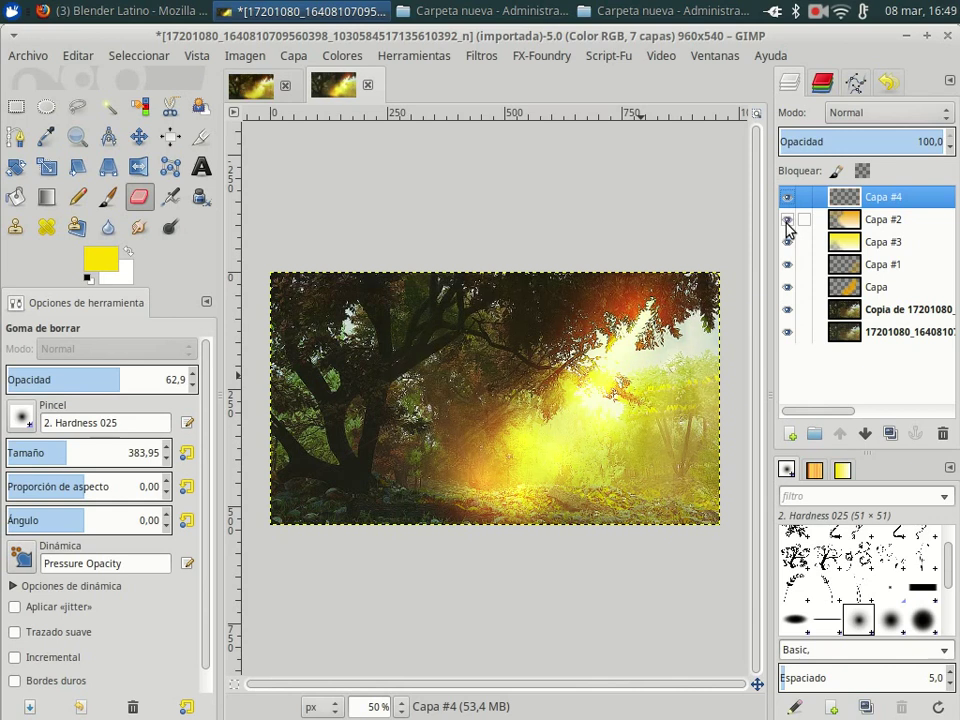
Step: Hide all glow layers (Capa, Capa #1–#3) and both forest photo layers
{"action": "left_click", "coordinate": [787, 221]}
{"action": "left_click", "coordinate": [787, 242]}
{"action": "left_click", "coordinate": [787, 265]}
{"action": "left_click", "coordinate": [787, 287]}
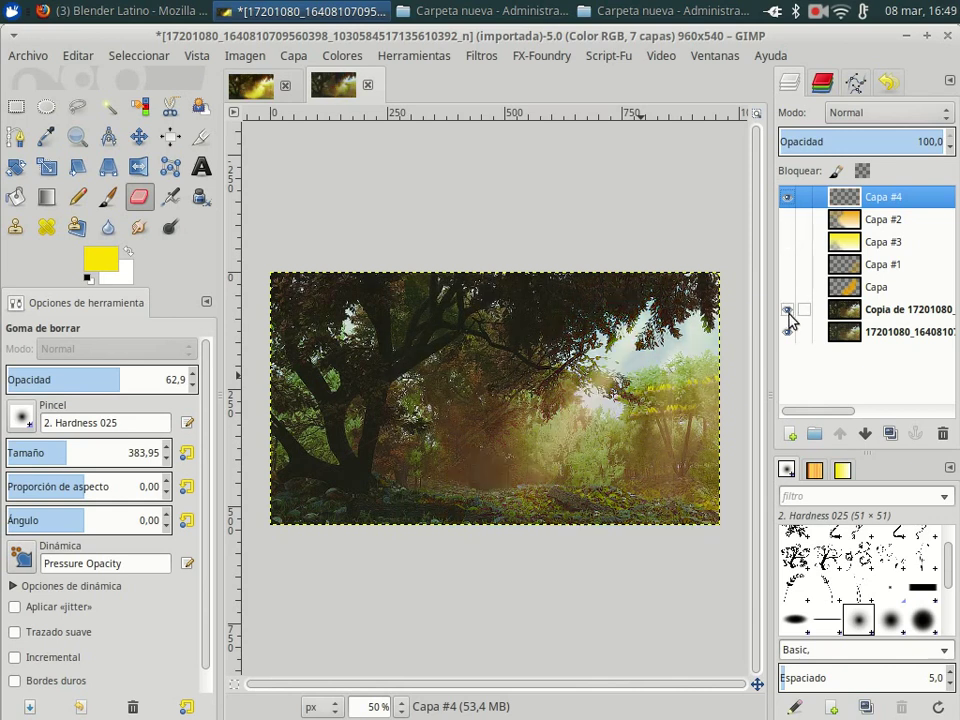
{"action": "left_click", "coordinate": [787, 309]}
{"action": "left_click", "coordinate": [787, 332]}
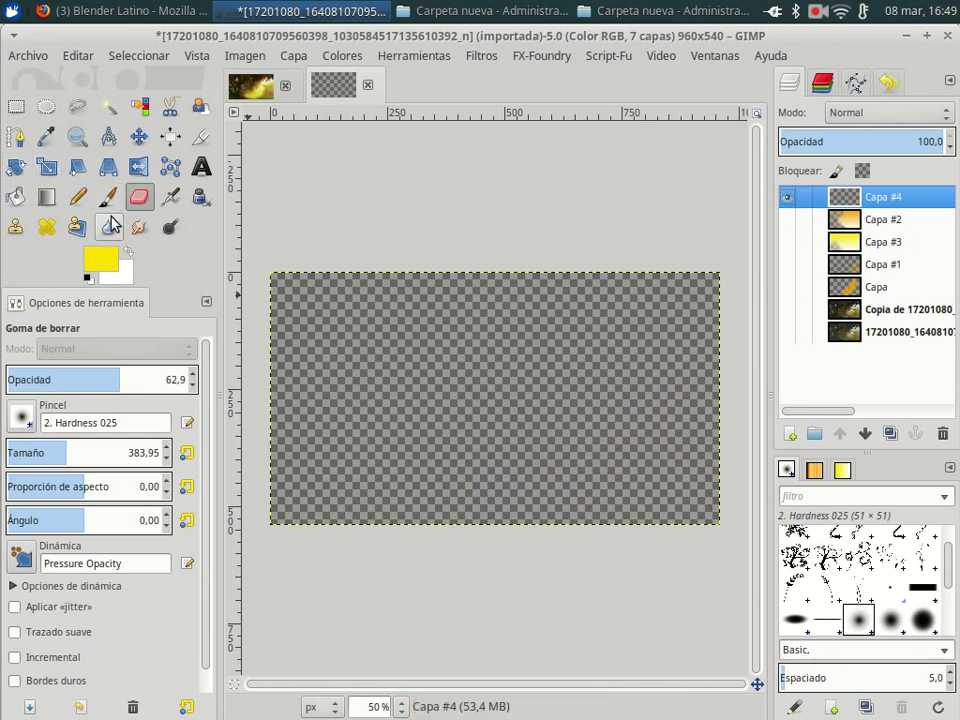
Step: Make white the foreground colour and bucket-fill Capa #4 with it
{"action": "left_click", "coordinate": [129, 252]}
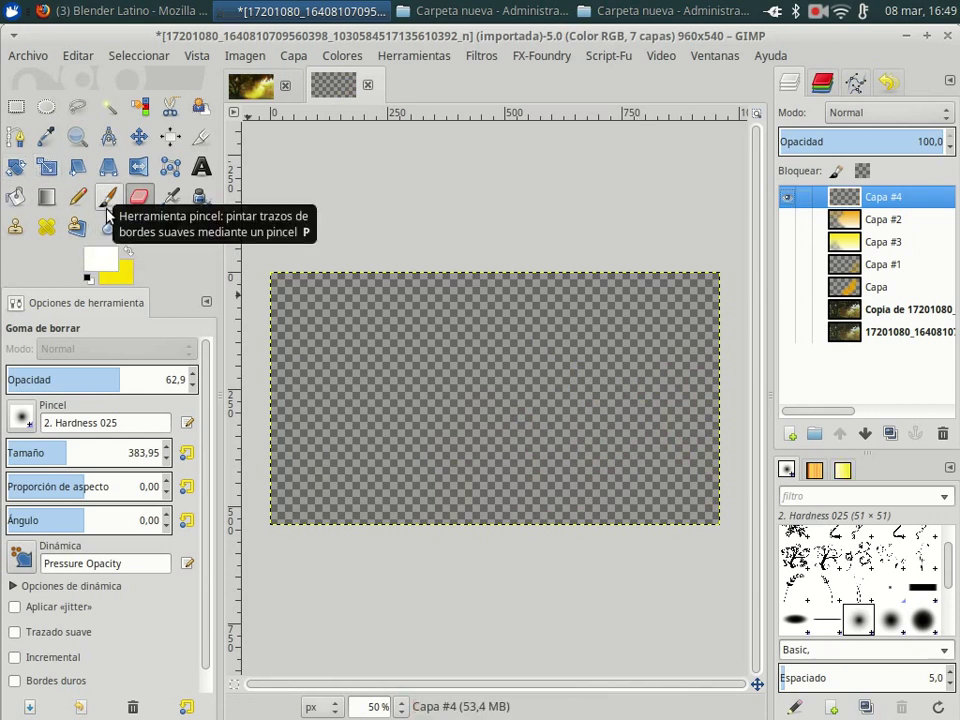
{"action": "left_click", "coordinate": [15, 197]}
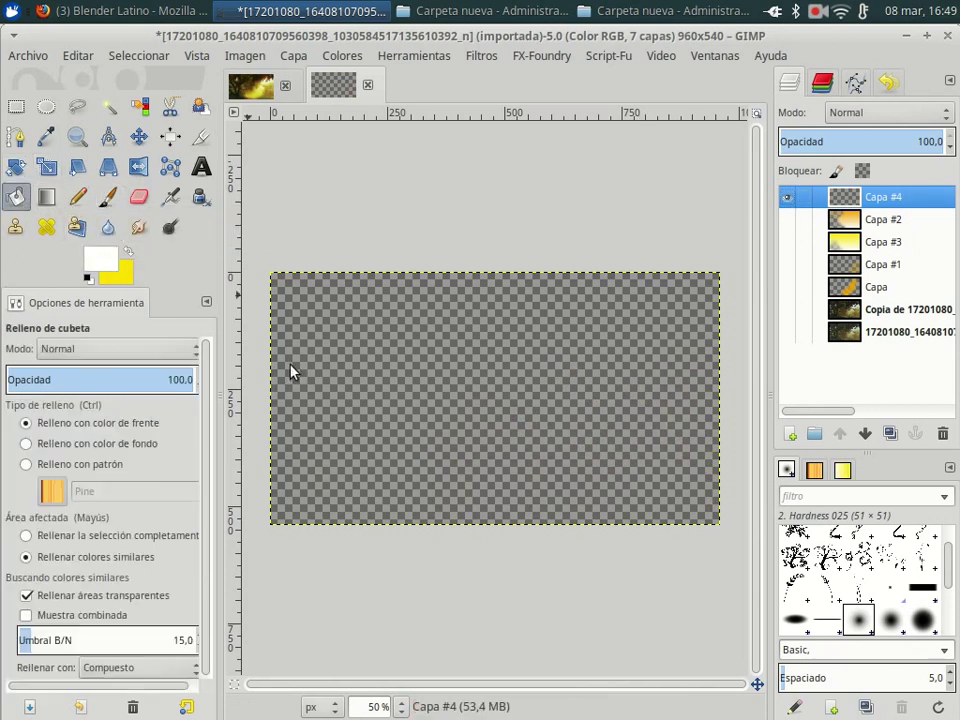
{"action": "left_click", "coordinate": [450, 330]}
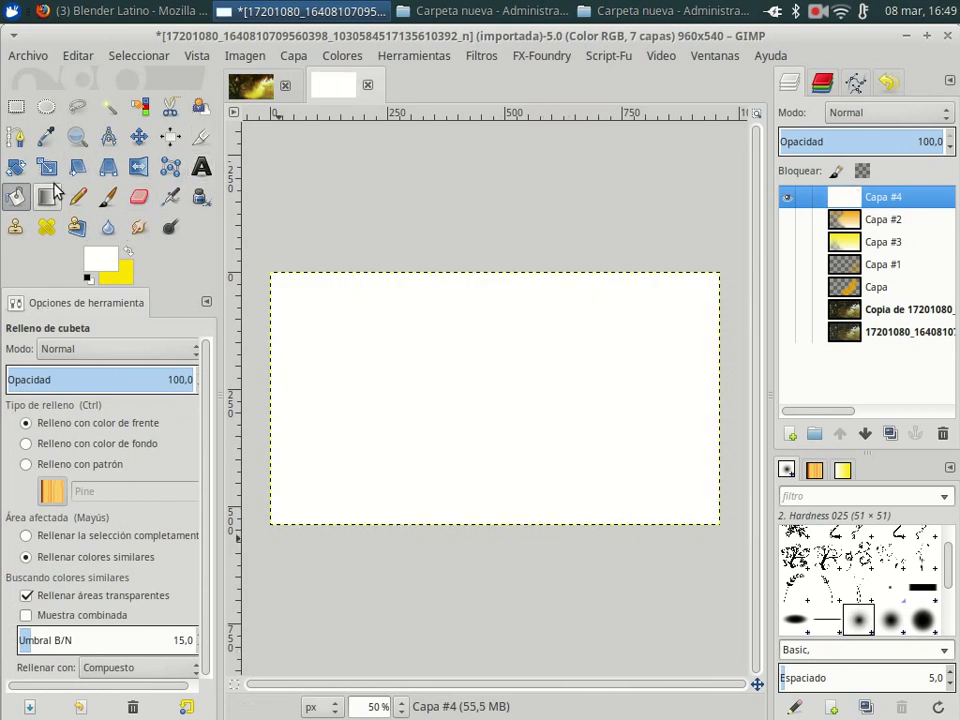
Step: Lower Capa #4 to the bottom of the layer stack and show the original forest photo again
{"action": "left_click", "coordinate": [16, 107]}
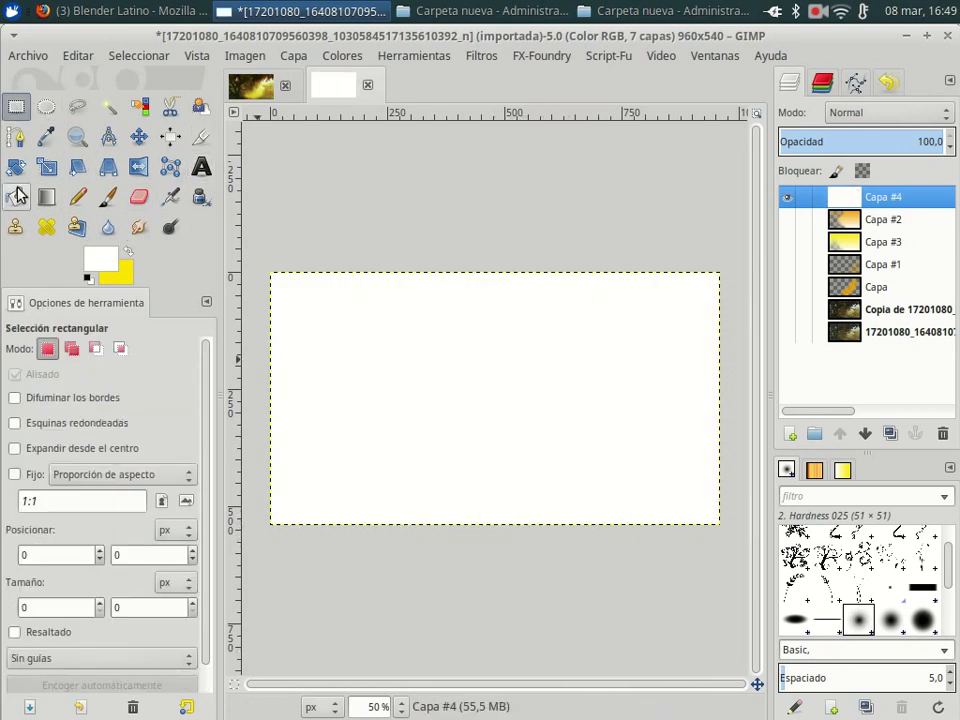
{"action": "left_click", "coordinate": [852, 316]}
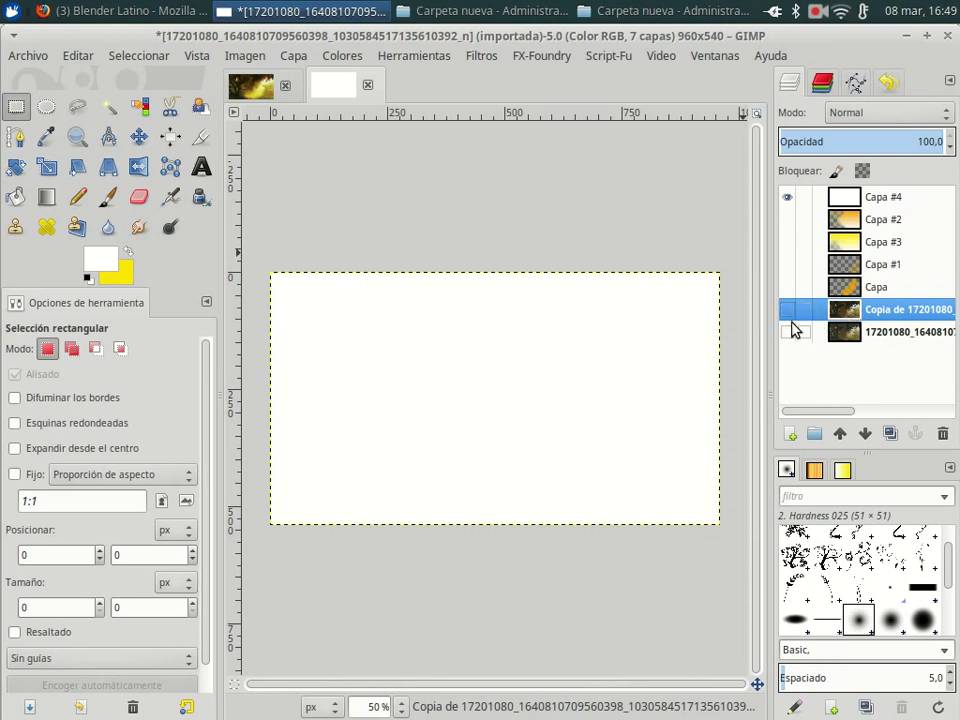
{"action": "left_click", "coordinate": [884, 192]}
{"action": "left_click", "coordinate": [865, 432]}
{"action": "left_click", "coordinate": [865, 432]}
{"action": "left_click", "coordinate": [865, 432]}
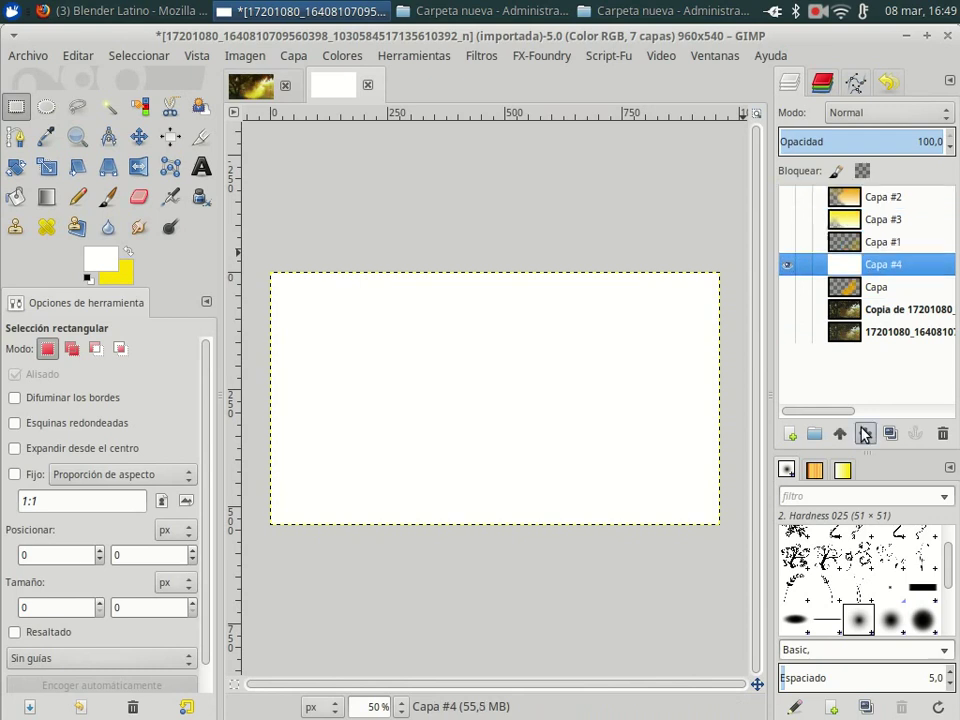
{"action": "left_click", "coordinate": [865, 432]}
{"action": "left_click", "coordinate": [865, 432]}
{"action": "left_click", "coordinate": [865, 432]}
{"action": "left_click", "coordinate": [787, 310]}
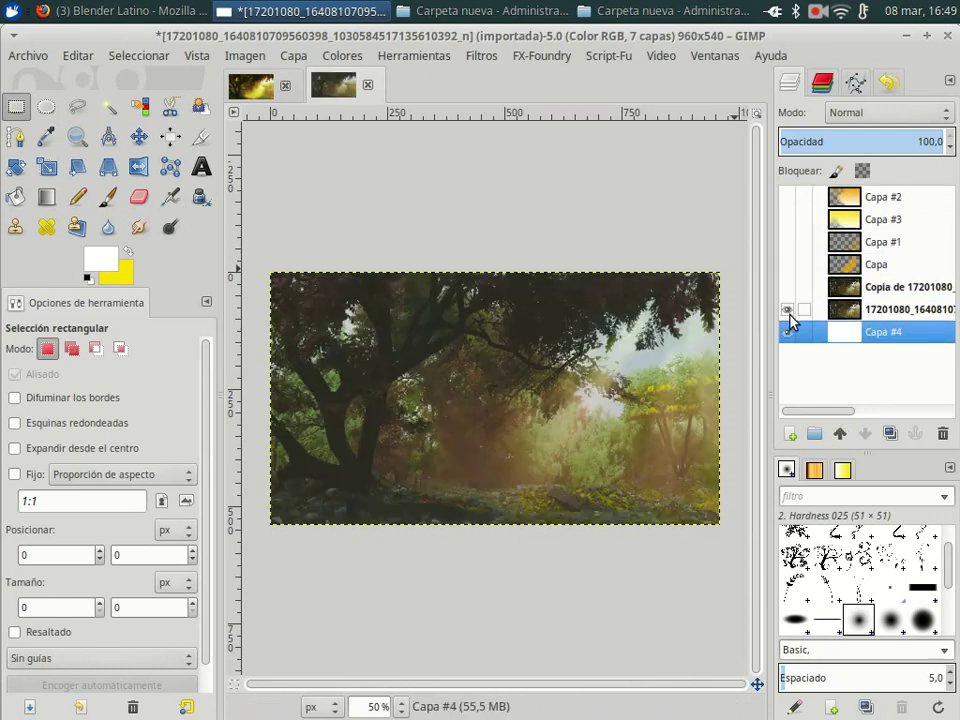
Step: Draw a closed curving path around the left part of the image and convert it to a selection
{"action": "left_click", "coordinate": [15, 136]}
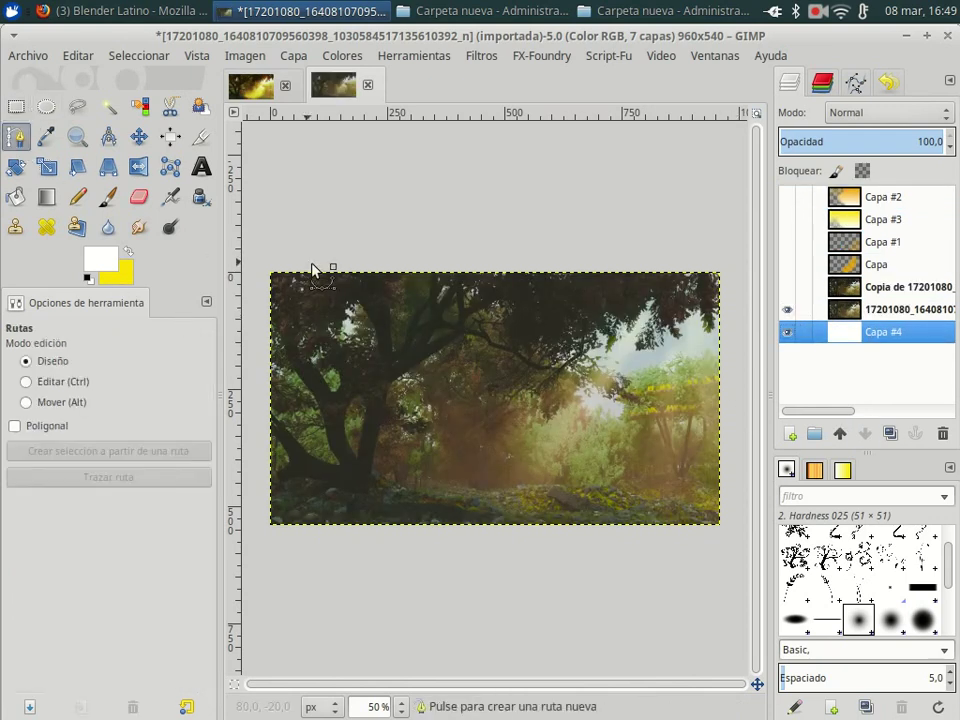
{"action": "left_click_drag", "start_coordinate": [454, 258], "coordinate": [461, 366]}
{"action": "left_click_drag", "start_coordinate": [455, 466], "coordinate": [514, 519]}
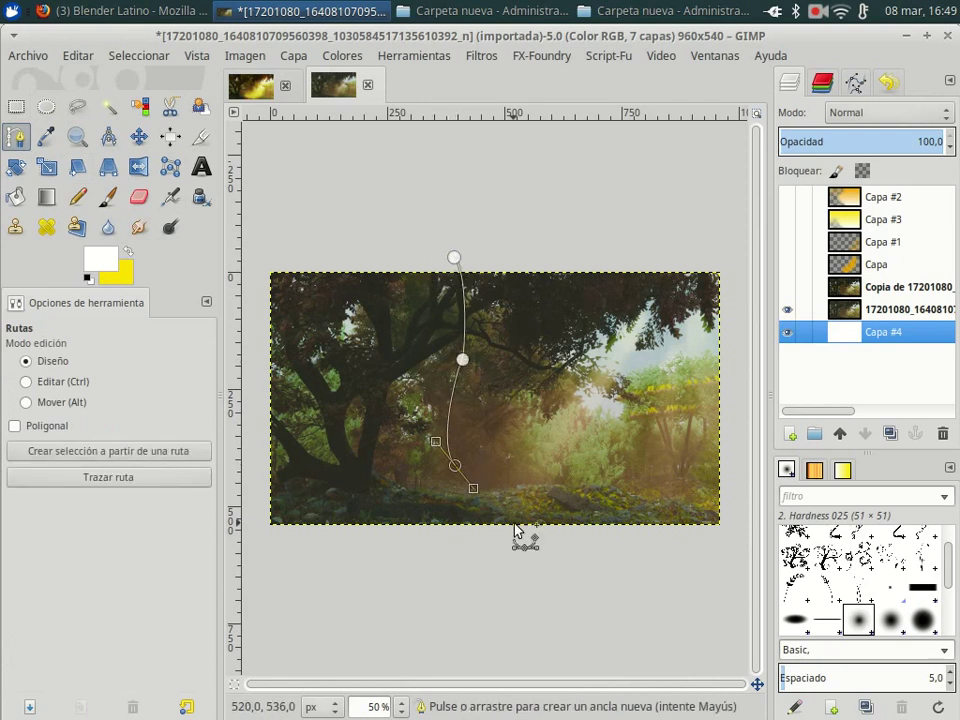
{"action": "left_click", "coordinate": [529, 595]}
{"action": "left_click", "coordinate": [284, 557]}
{"action": "left_click", "coordinate": [257, 455]}
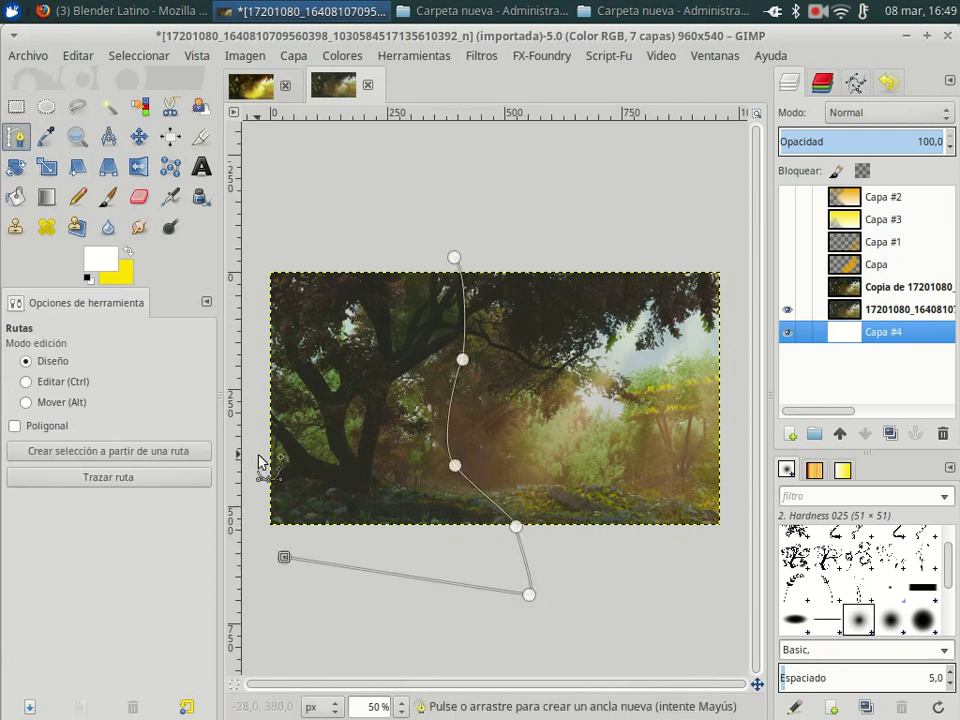
{"action": "left_click_drag", "start_coordinate": [273, 260], "coordinate": [410, 247]}
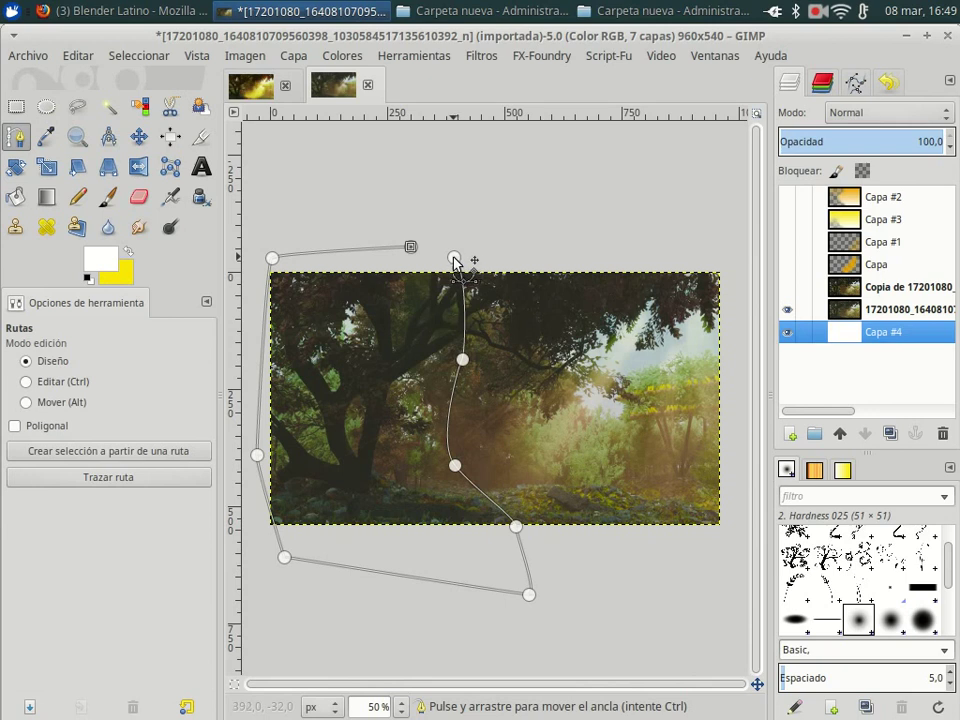
{"action": "left_click", "coordinate": [455, 261]}
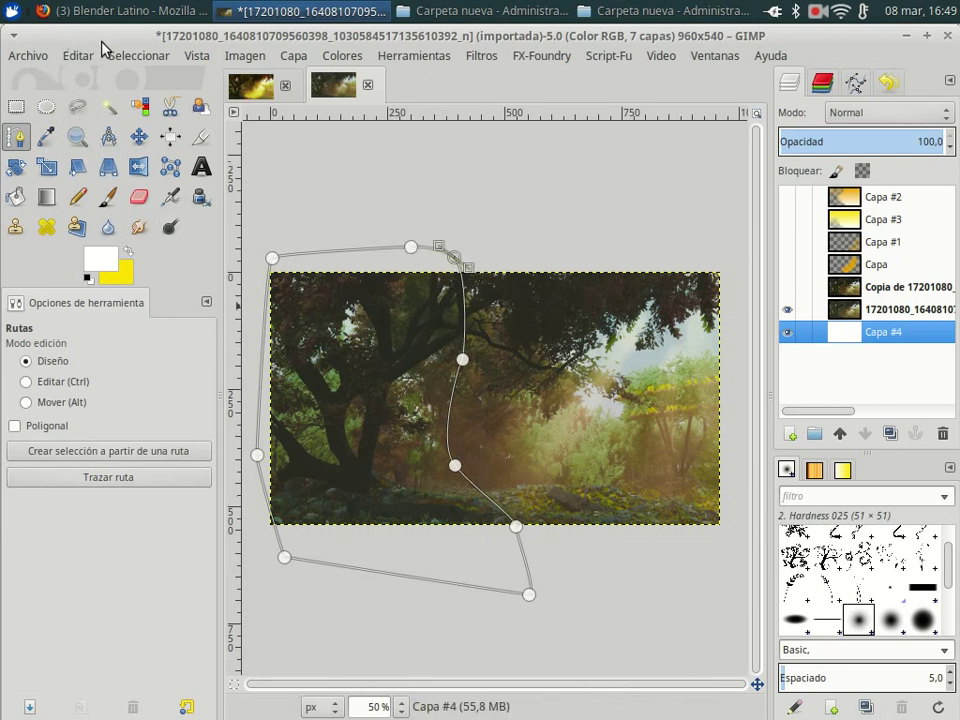
{"action": "left_click", "coordinate": [96, 453]}
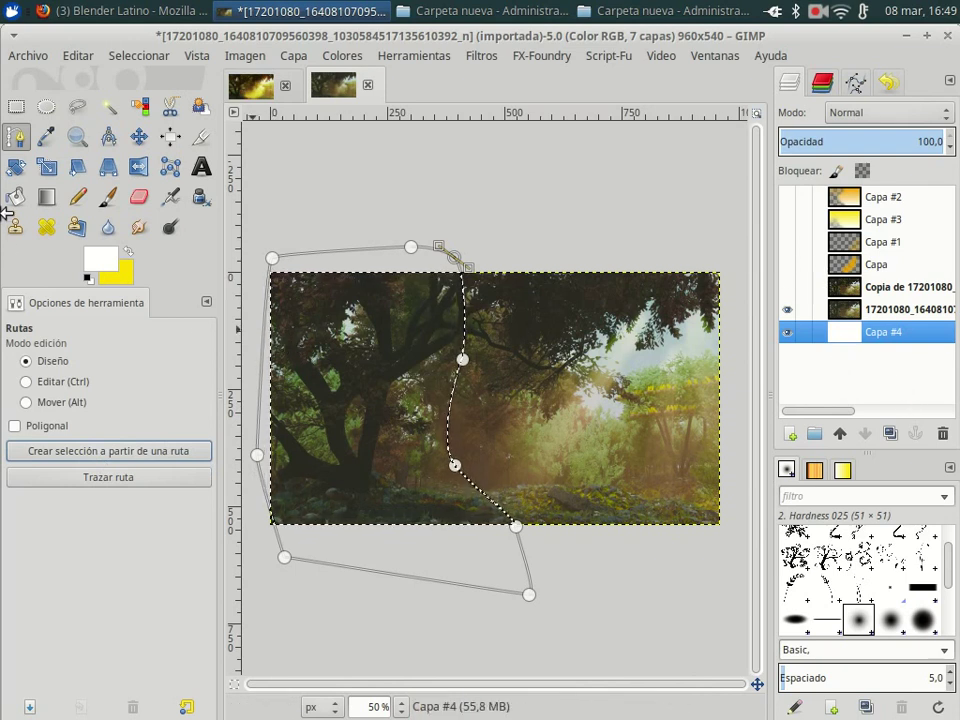
Step: Set the foreground colour to black, bucket-fill the selection, and hide the forest photo
{"action": "left_click", "coordinate": [127, 251]}
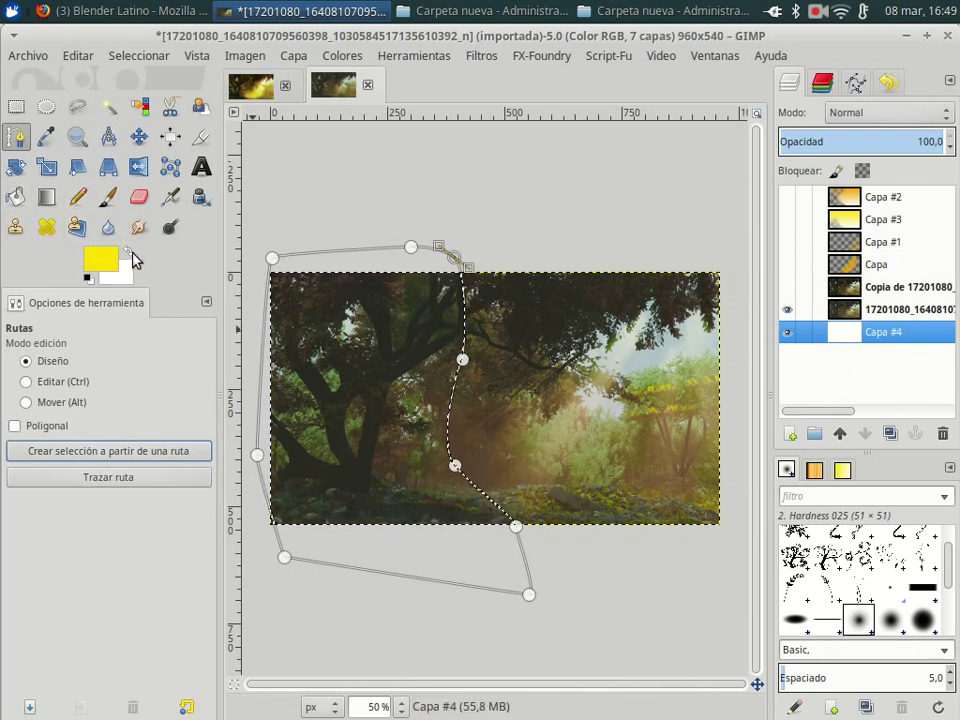
{"action": "left_click", "coordinate": [113, 262]}
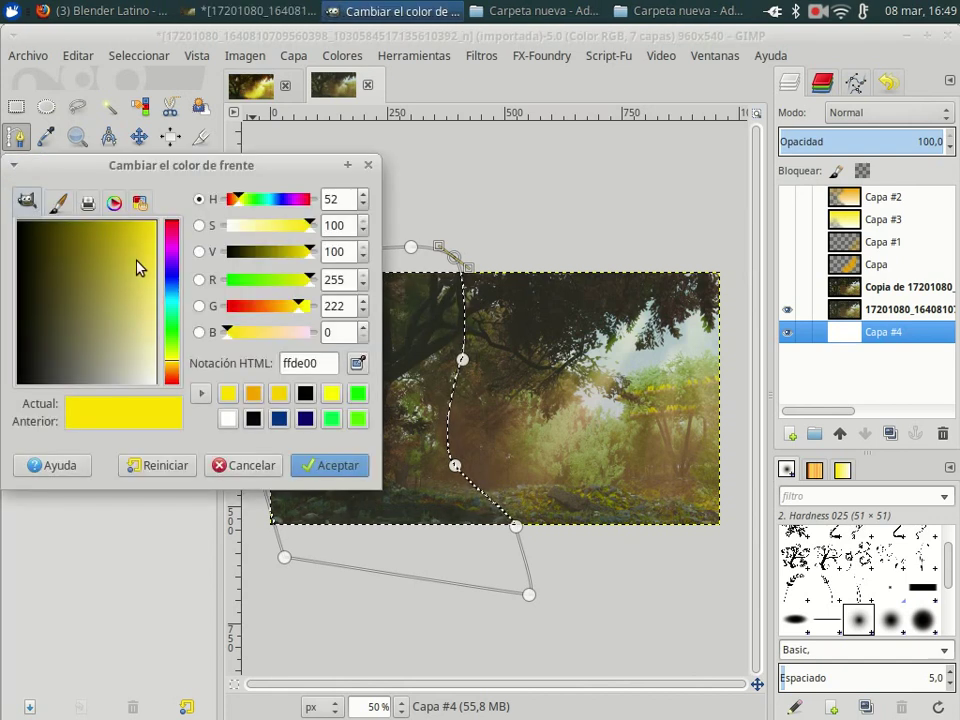
{"action": "left_click_drag", "start_coordinate": [137, 268], "coordinate": [2, 428]}
{"action": "left_click", "coordinate": [316, 461]}
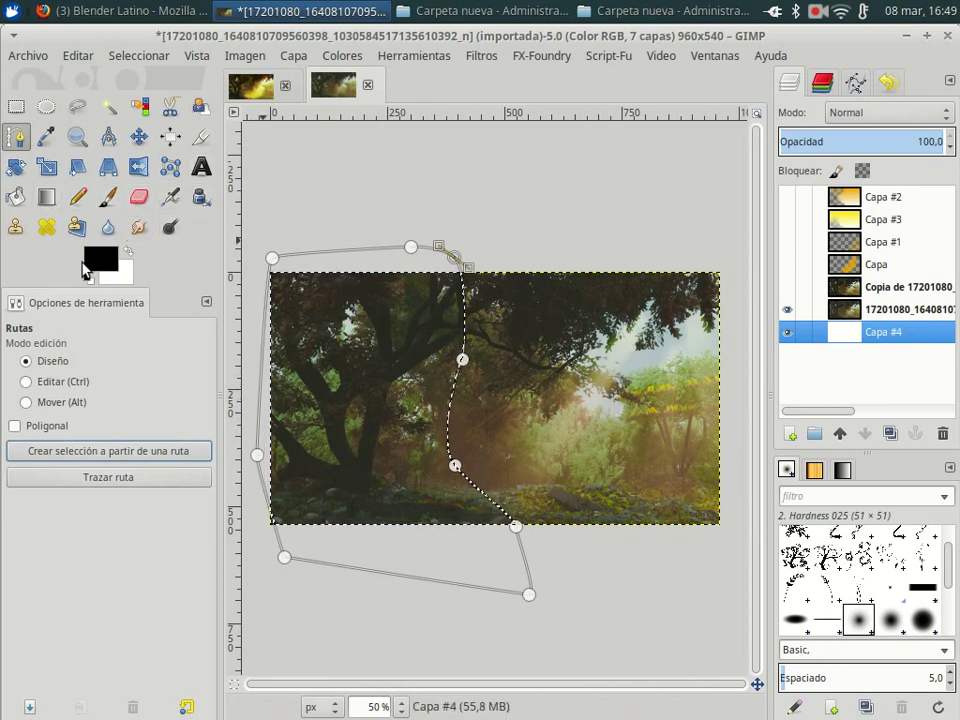
{"action": "left_click", "coordinate": [15, 197]}
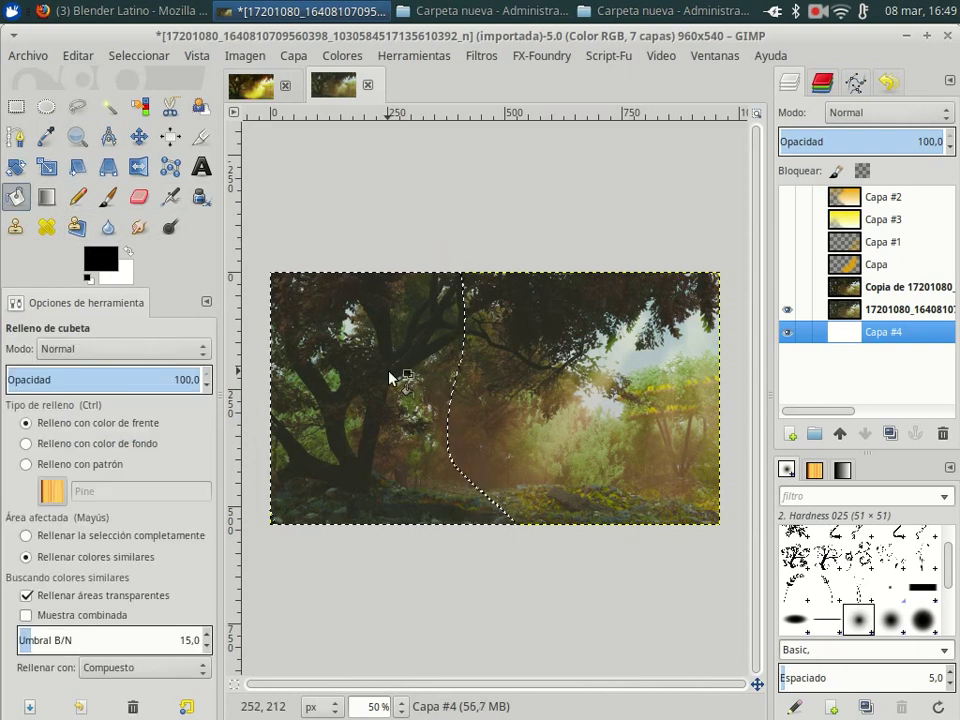
{"action": "left_click", "coordinate": [787, 310]}
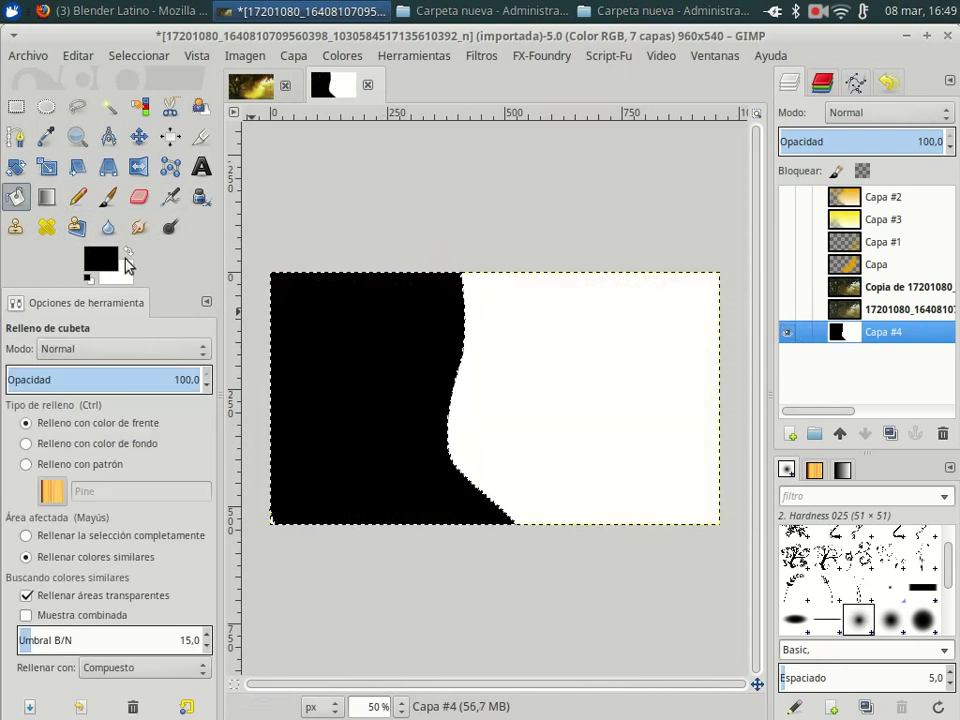
Step: Add a text layer on the white area reading 'Para que entiendas hay un contraste' and start a second line
{"action": "key", "text": "t"}
{"action": "left_click", "coordinate": [530, 325]}
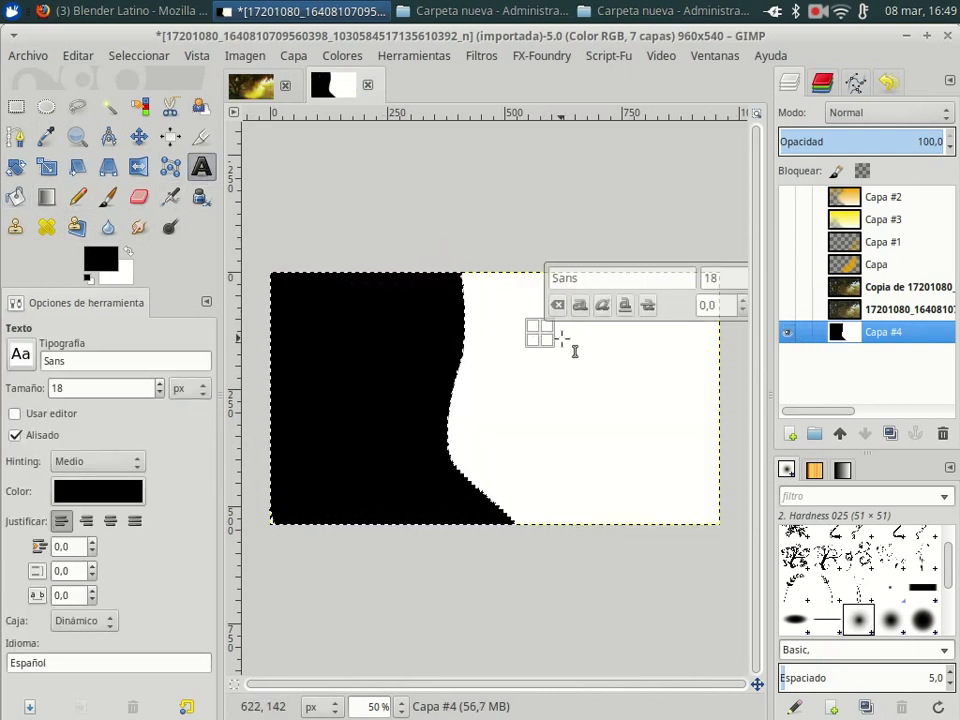
{"action": "type", "text": "PAra qy"}
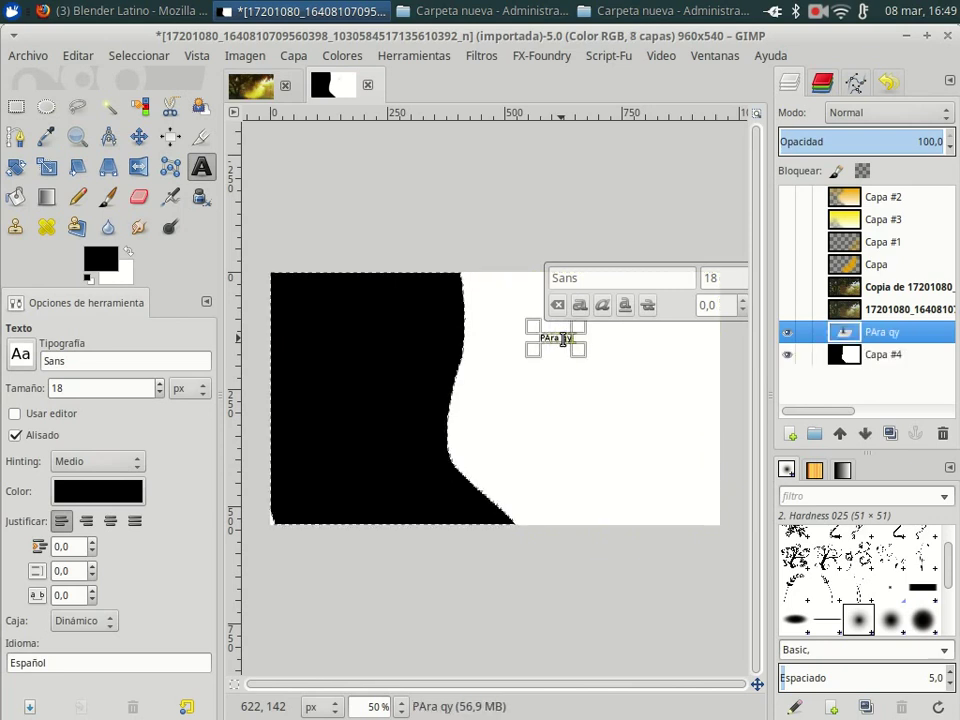
{"action": "key", "text": "BackSpace"}
{"action": "scroll", "coordinate": [564, 340], "scroll_direction": "up", "scroll_amount": 3, "text": "ctrl"}
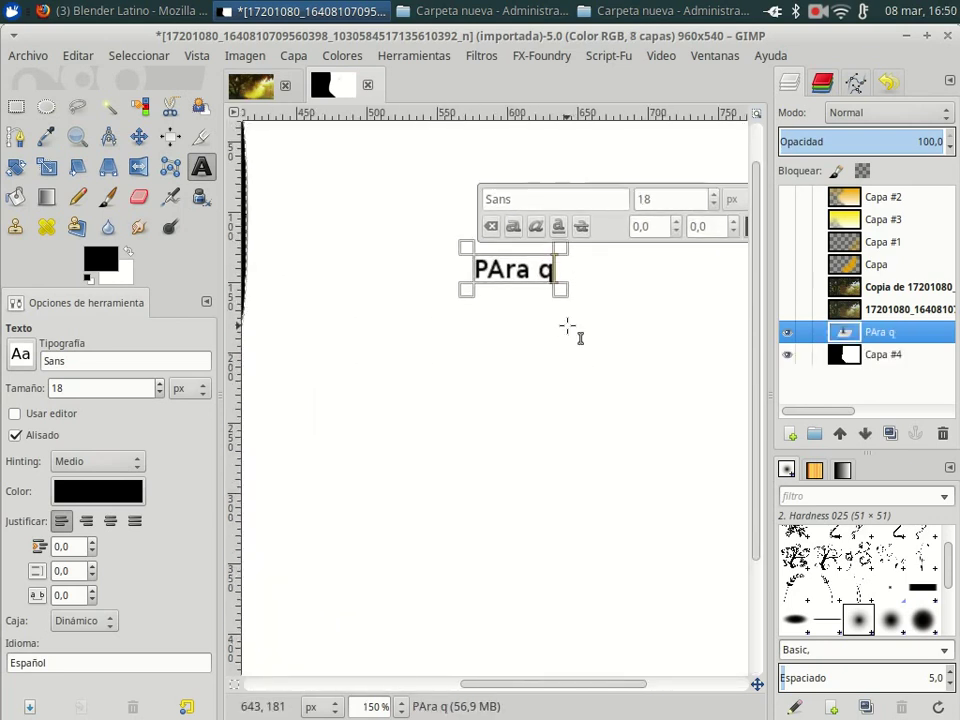
{"action": "type", "text": "ue entiendas"}
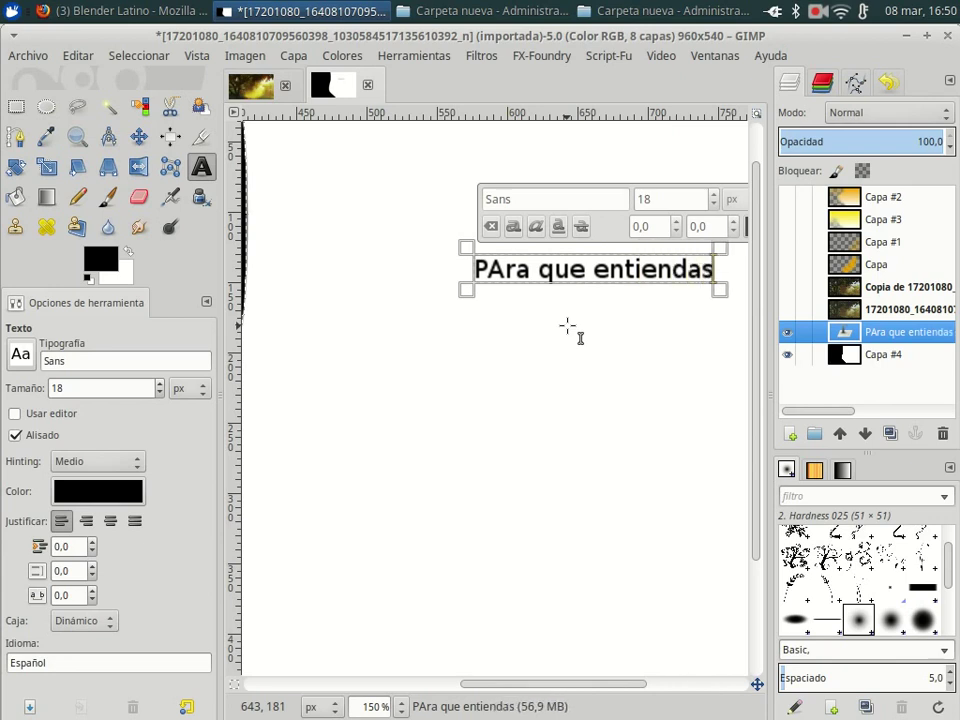
{"action": "scroll", "coordinate": [585, 327], "scroll_direction": "down", "scroll_amount": 1, "text": "ctrl"}
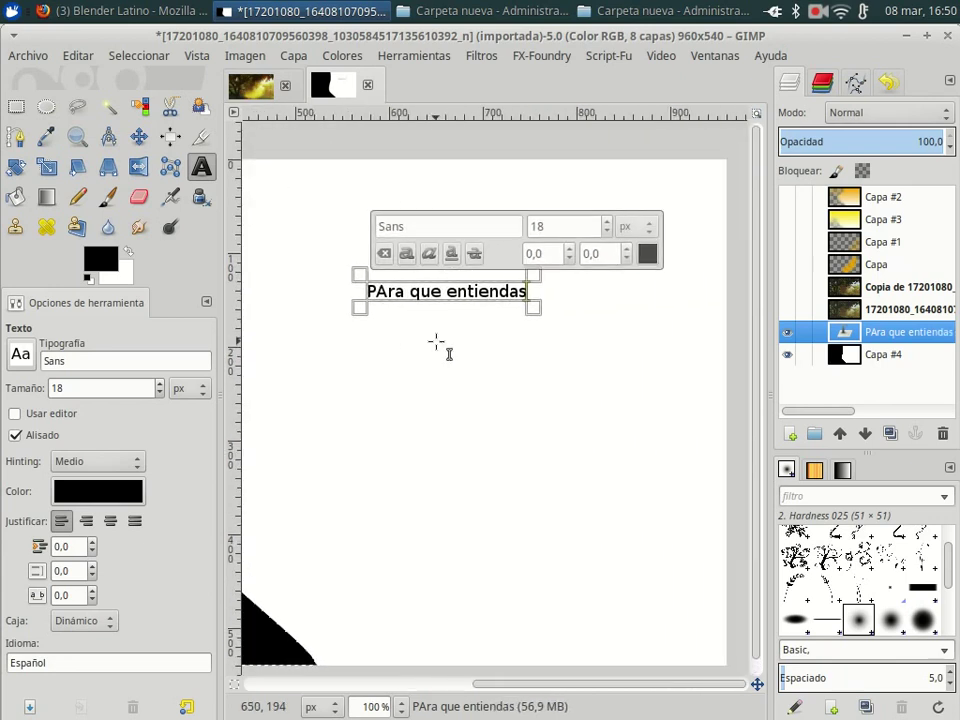
{"action": "type", "text": " hay un contr"}
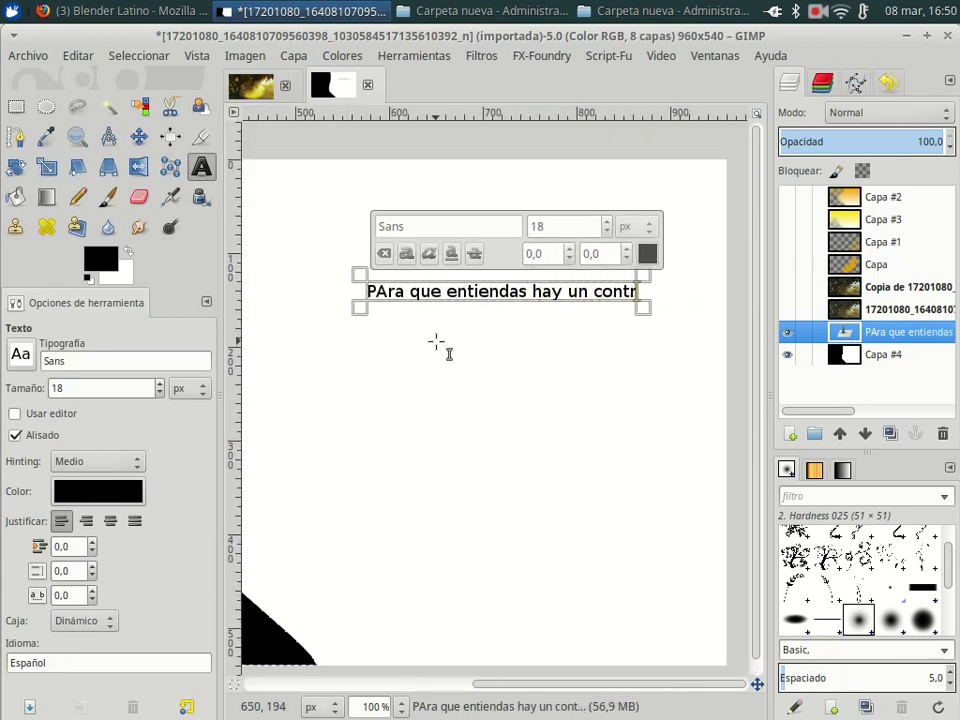
{"action": "type", "text": "aste"}
{"action": "key", "text": "Return"}
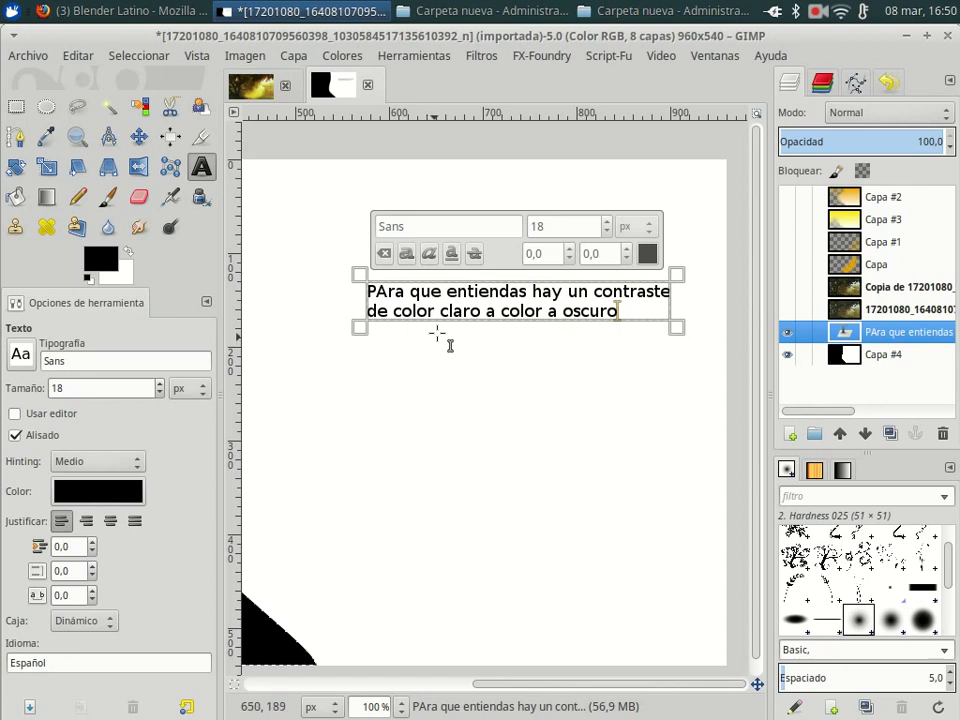
{"action": "key", "text": "minus"}
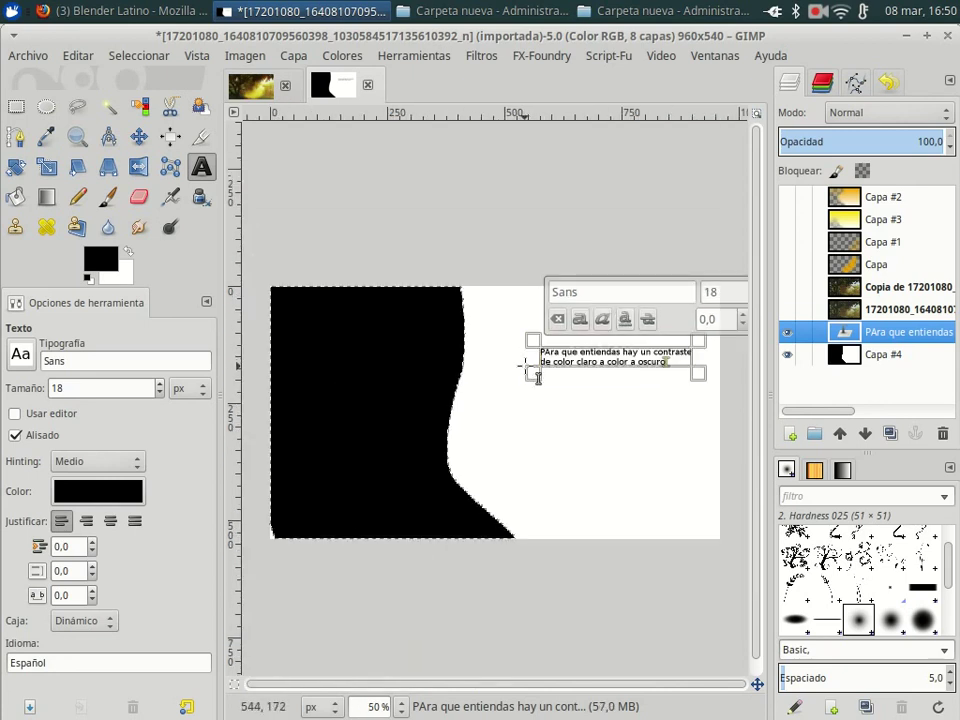
Step: Enlarge the caption box, set all caption text to size 29, and re-show the forest photo layers
{"action": "left_click_drag", "start_coordinate": [537, 376], "coordinate": [505, 440]}
{"action": "left_click_drag", "start_coordinate": [656, 360], "coordinate": [451, 336]}
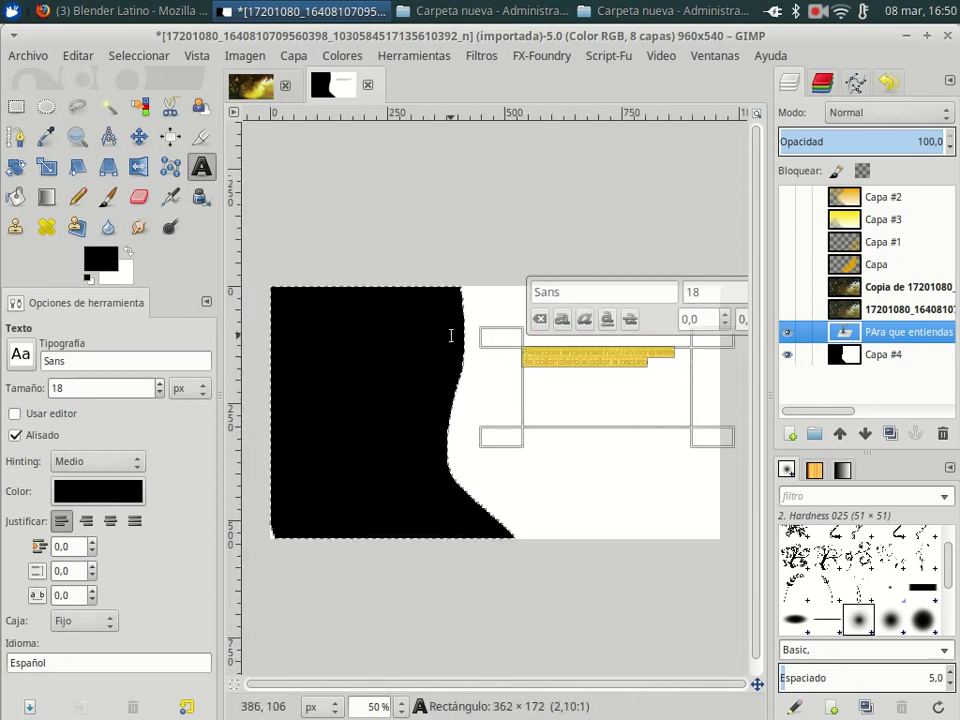
{"action": "scroll", "coordinate": [160, 386], "scroll_direction": "up", "scroll_amount": 2}
{"action": "scroll", "coordinate": [158, 386], "scroll_direction": "up", "scroll_amount": 2}
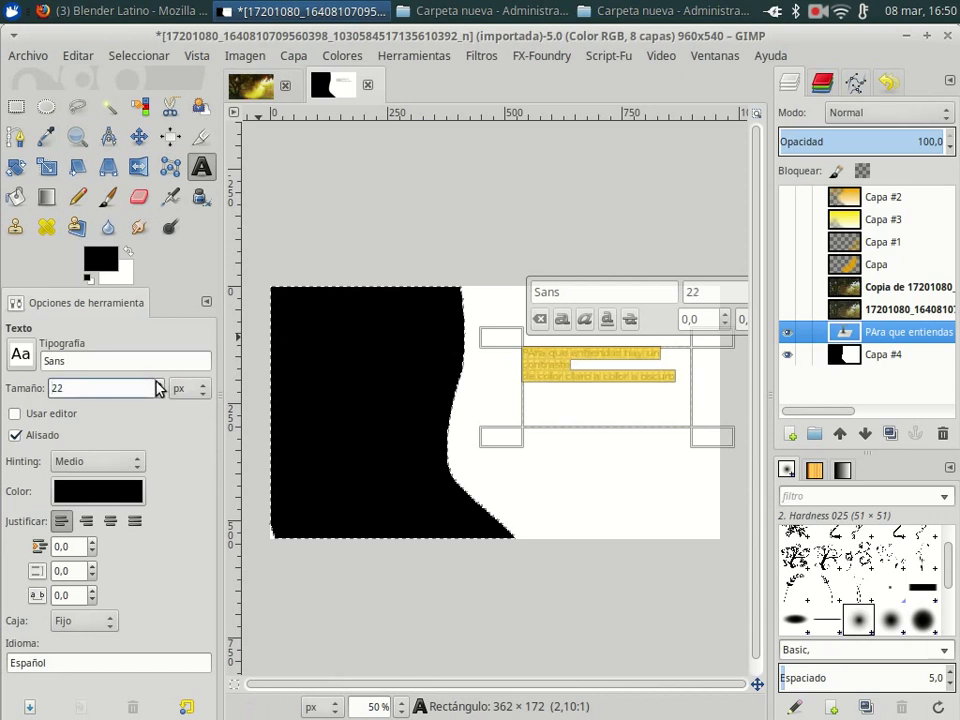
{"action": "scroll", "coordinate": [157, 386], "scroll_direction": "up", "scroll_amount": 3}
{"action": "scroll", "coordinate": [156, 386], "scroll_direction": "up", "scroll_amount": 3}
{"action": "scroll", "coordinate": [156, 386], "scroll_direction": "up", "scroll_amount": 1}
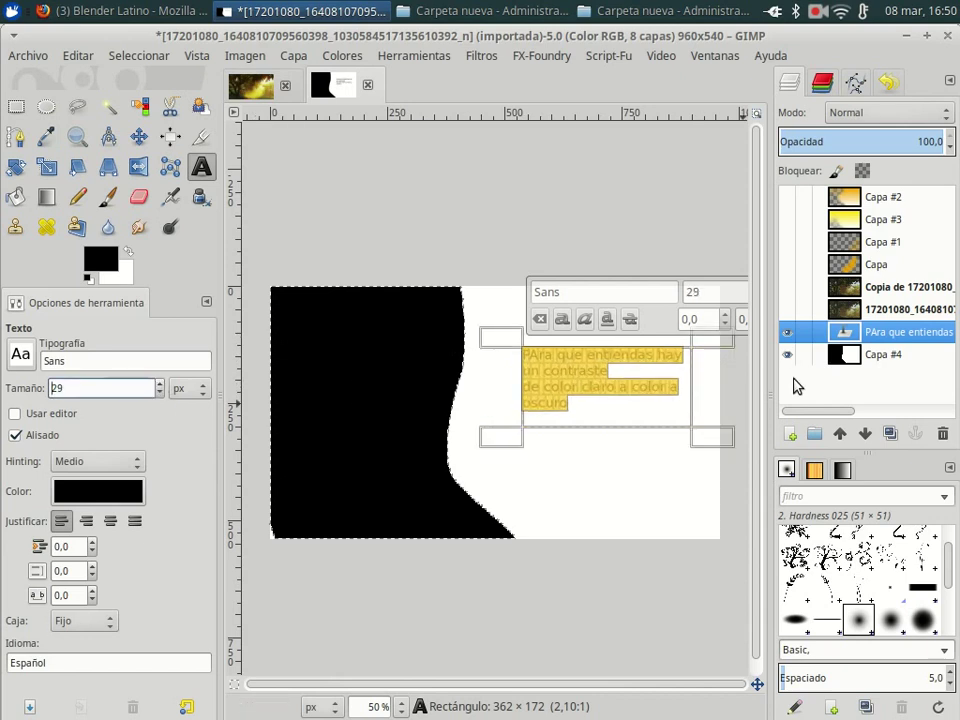
{"action": "left_click_drag", "start_coordinate": [789, 316], "coordinate": [786, 198]}
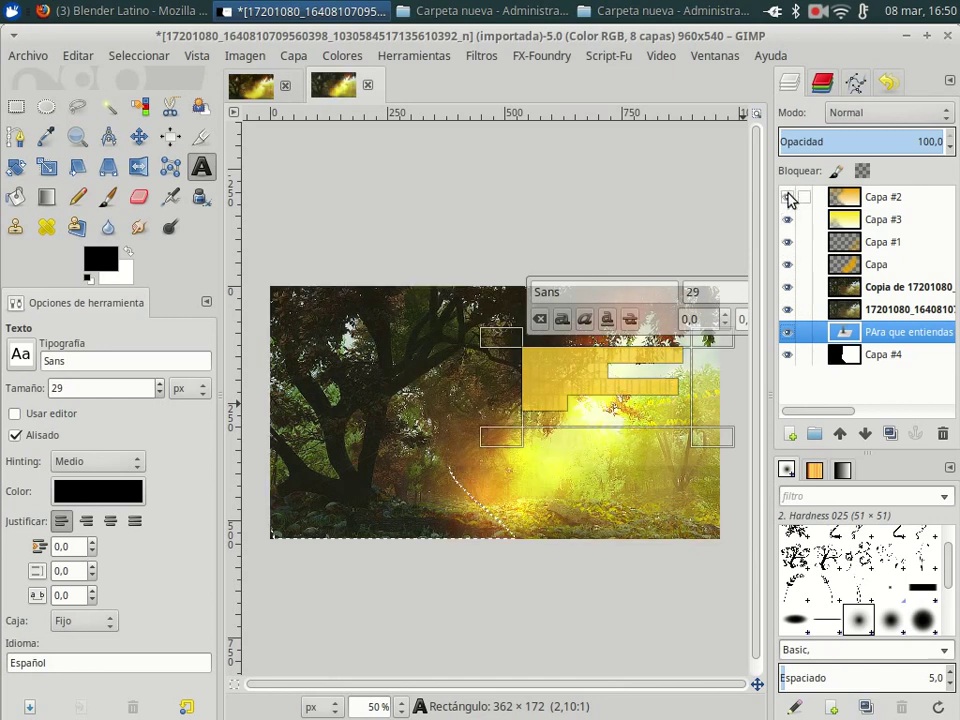
Step: Raise the black/white layer Capa #4 to the top of the layer stack
{"action": "left_click", "coordinate": [846, 356]}
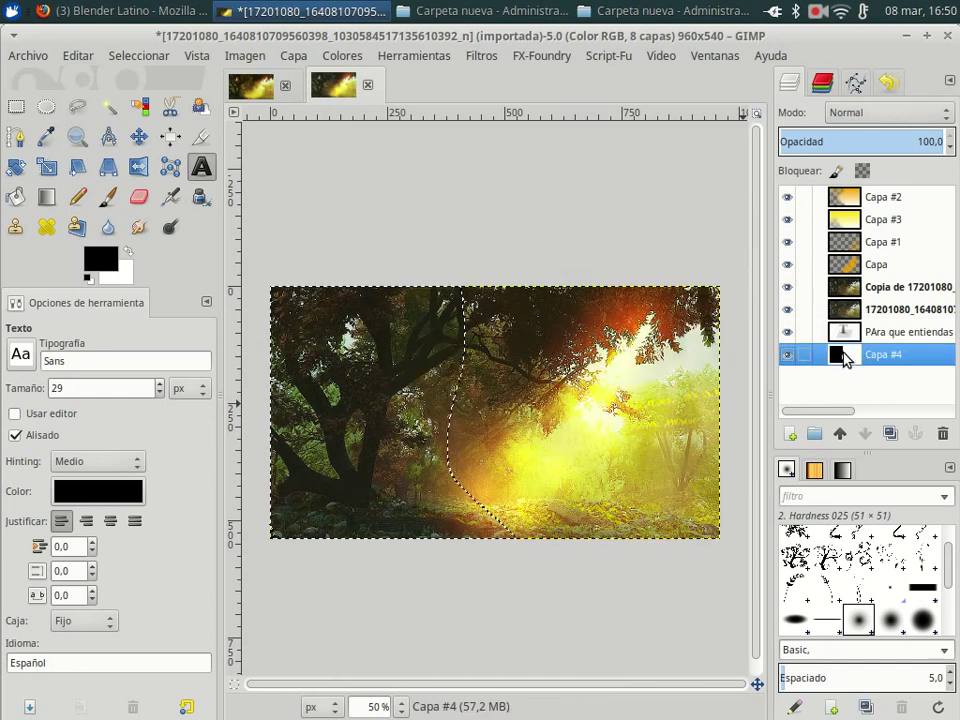
{"action": "left_click", "coordinate": [845, 437]}
{"action": "left_click", "coordinate": [840, 436]}
{"action": "double_click", "coordinate": [840, 436]}
{"action": "left_click", "coordinate": [838, 436]}
{"action": "double_click", "coordinate": [838, 436]}
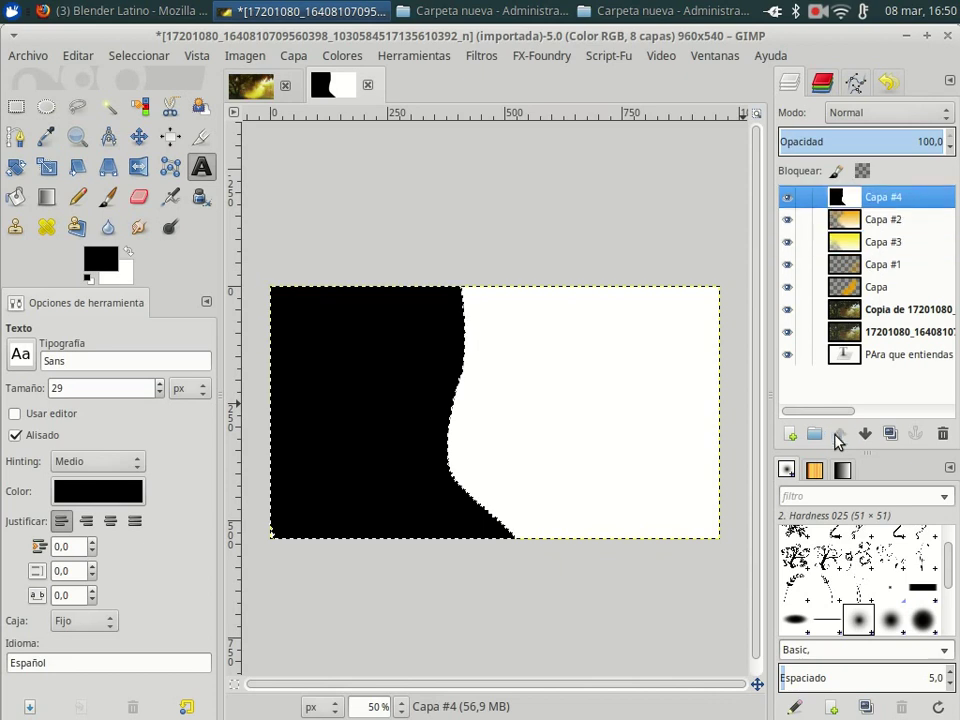
Step: Raise the caption text layer above Capa #4
{"action": "left_click", "coordinate": [846, 352]}
{"action": "left_click", "coordinate": [842, 434]}
{"action": "left_click", "coordinate": [842, 434]}
{"action": "double_click", "coordinate": [842, 434]}
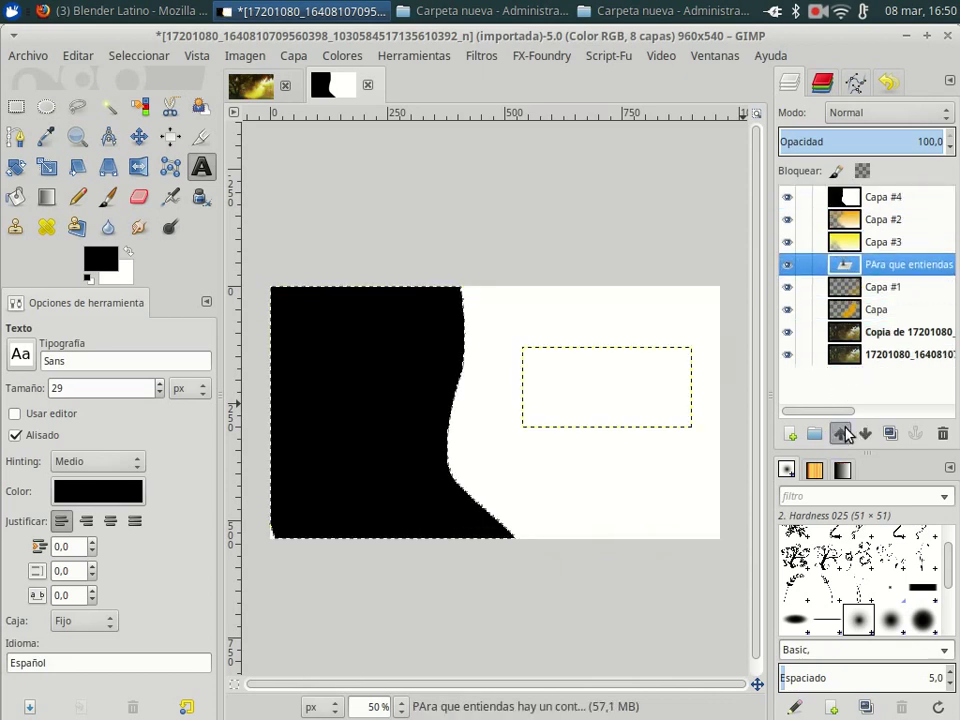
{"action": "double_click", "coordinate": [842, 434]}
{"action": "left_click", "coordinate": [842, 434]}
Step: Widen the caption box and remove the line break before 'de color claro'
{"action": "left_click", "coordinate": [605, 408]}
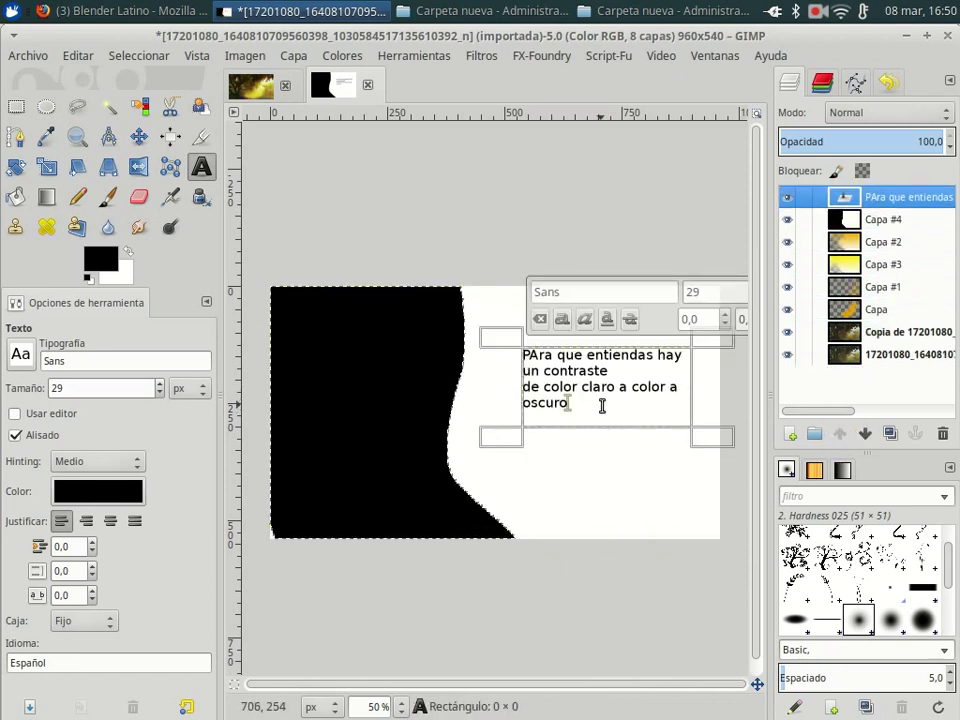
{"action": "left_click_drag", "start_coordinate": [536, 447], "coordinate": [475, 457]}
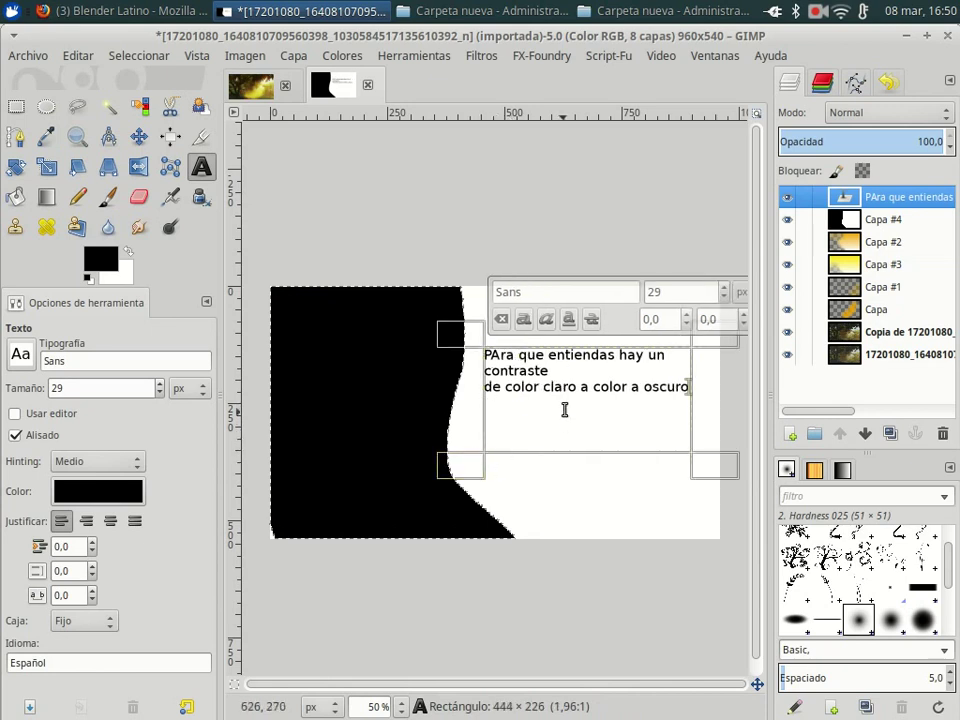
{"action": "left_click_drag", "start_coordinate": [480, 348], "coordinate": [471, 346]}
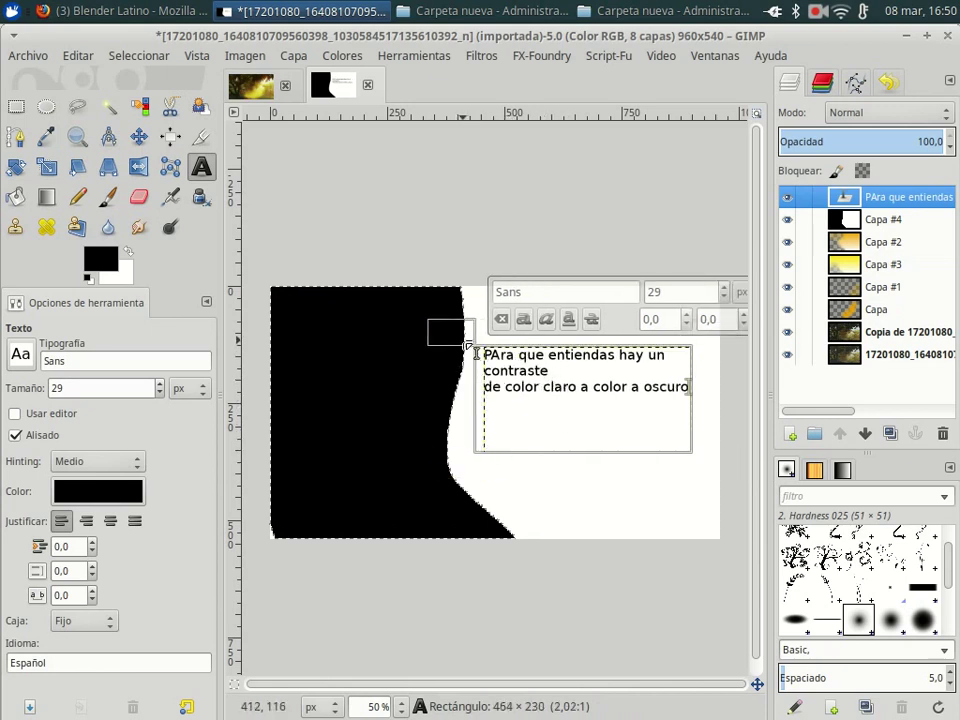
{"action": "left_click_drag", "start_coordinate": [713, 472], "coordinate": [738, 472]}
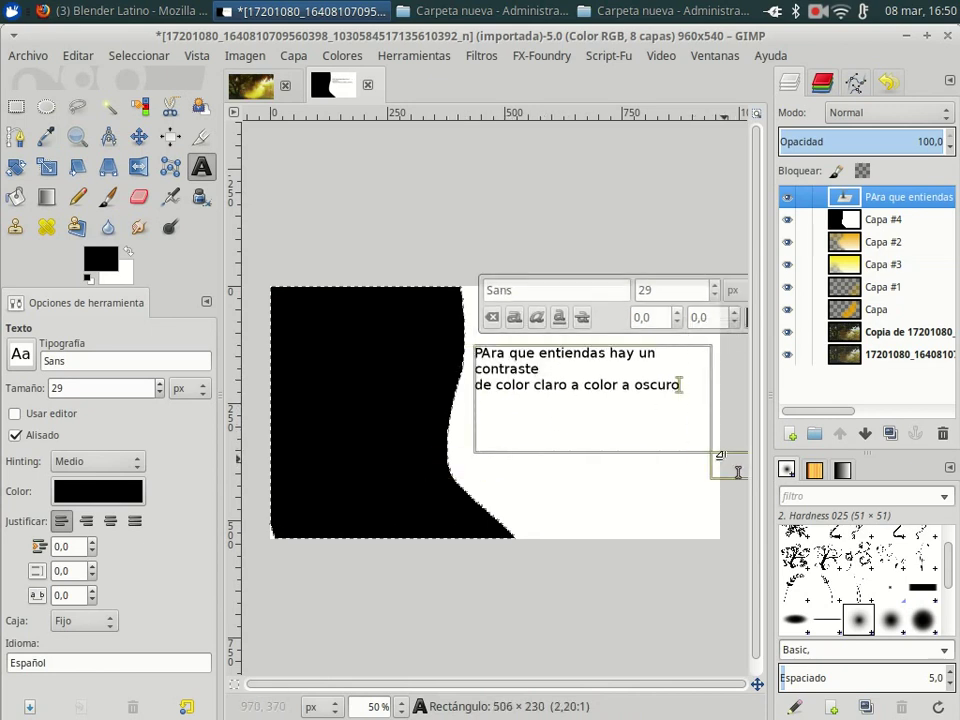
{"action": "mouse_move", "coordinate": [485, 388]}
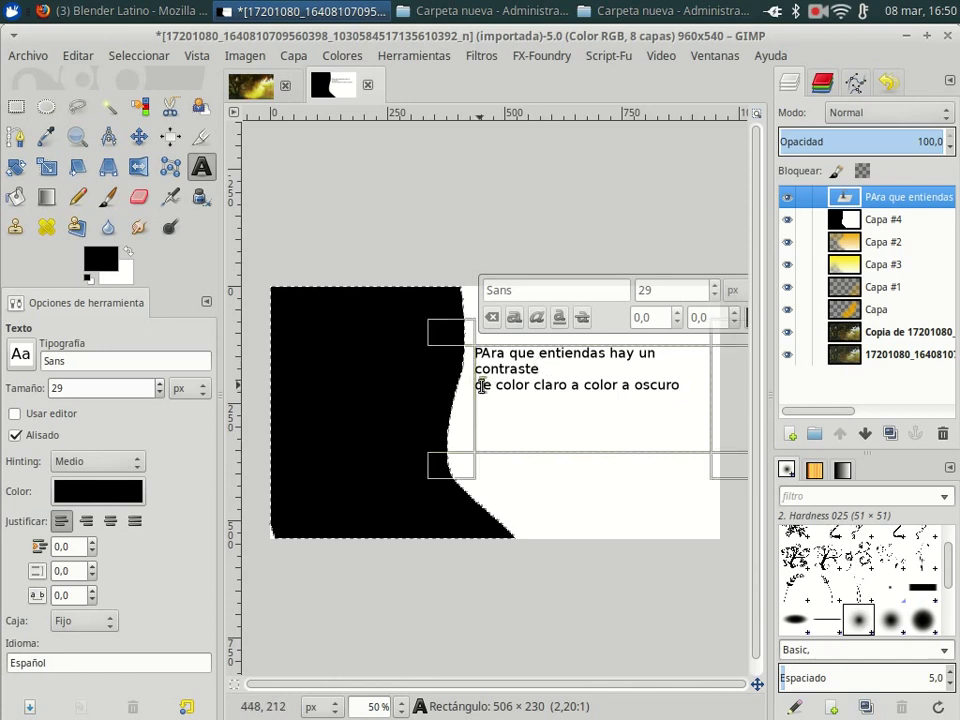
{"action": "left_click", "coordinate": [481, 386]}
{"action": "key", "text": "BackSpace"}
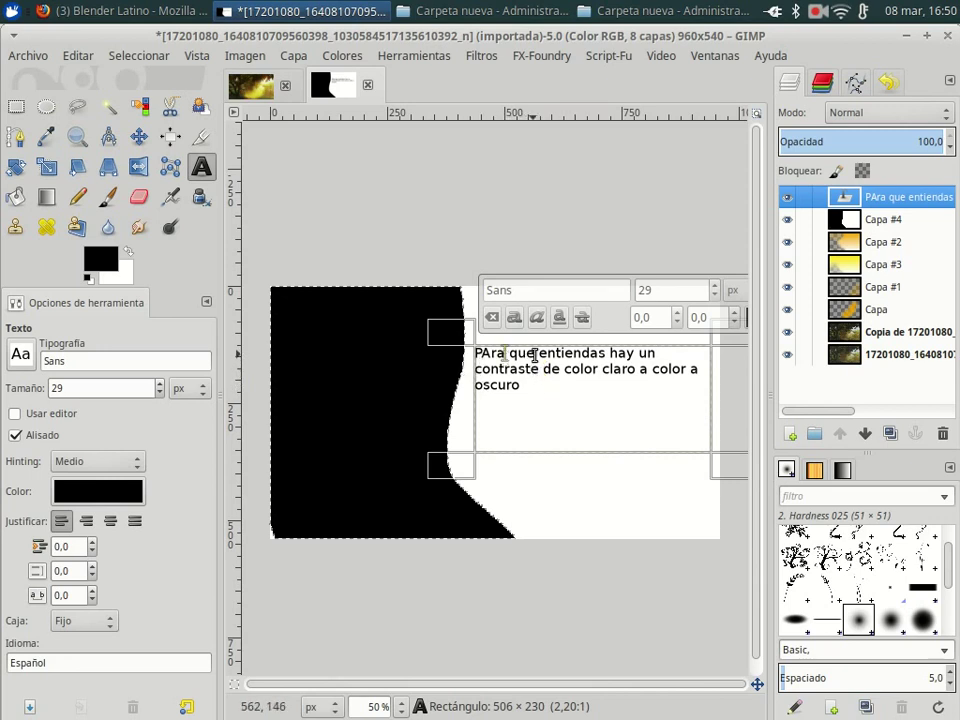
Step: Finish the text edit, pick the Move tool with Capa #4 active, and clear the selection
{"action": "left_click", "coordinate": [578, 495]}
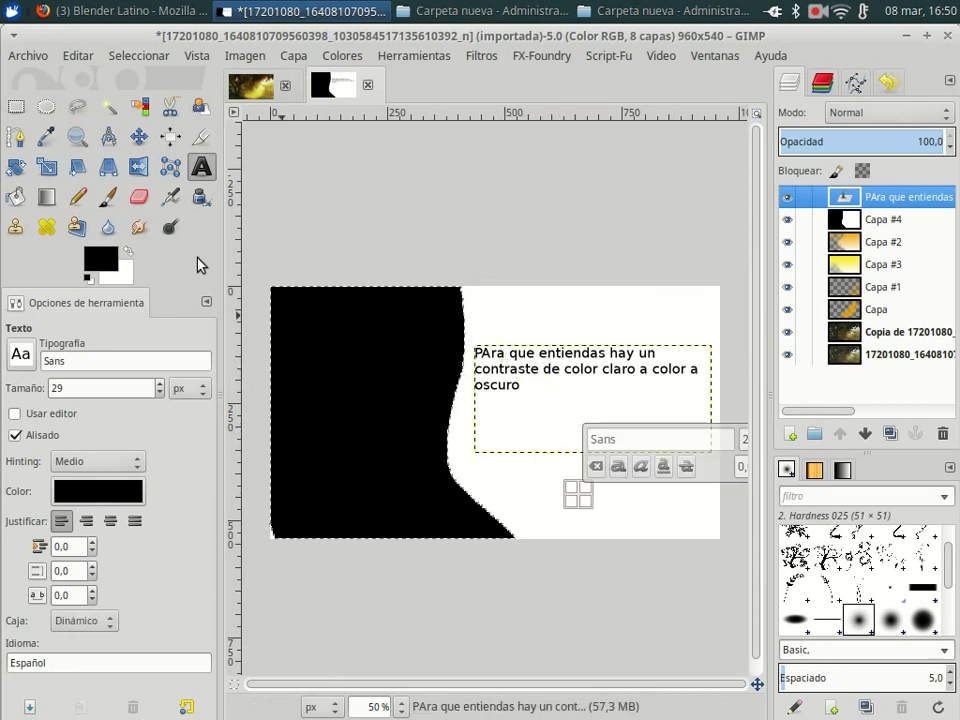
{"action": "left_click", "coordinate": [139, 137]}
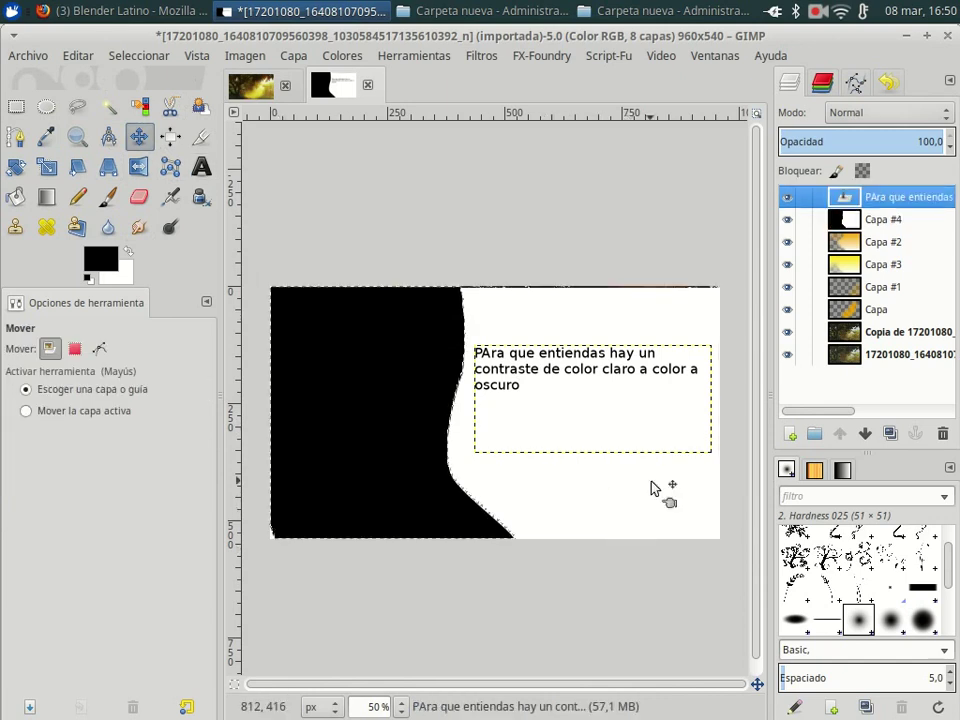
{"action": "left_click", "coordinate": [838, 222]}
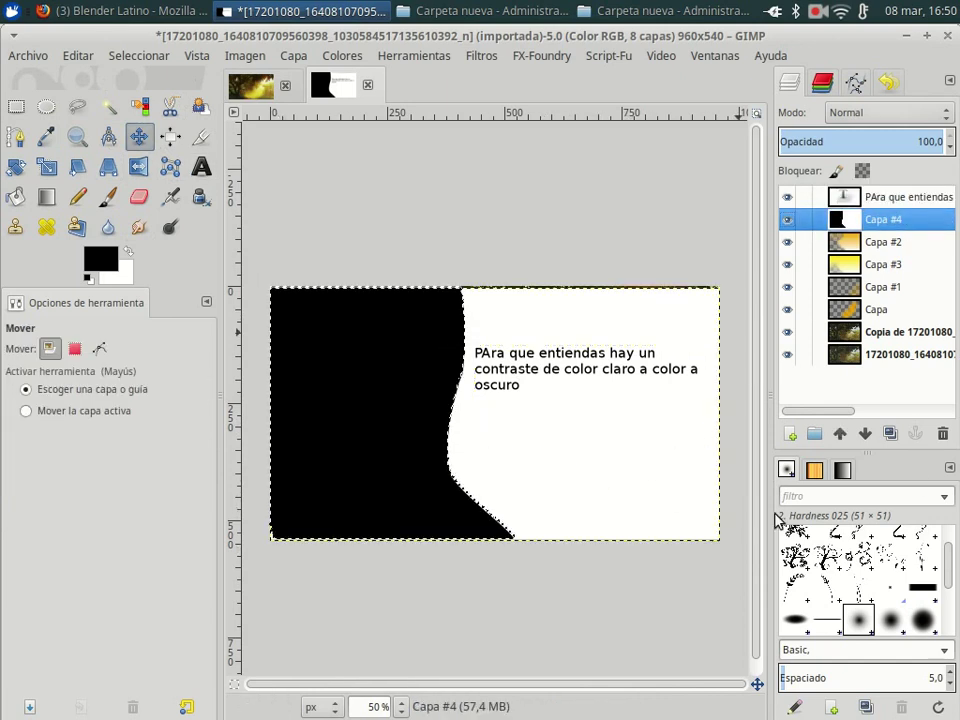
{"action": "left_click", "coordinate": [116, 53]}
{"action": "left_click", "coordinate": [140, 100]}
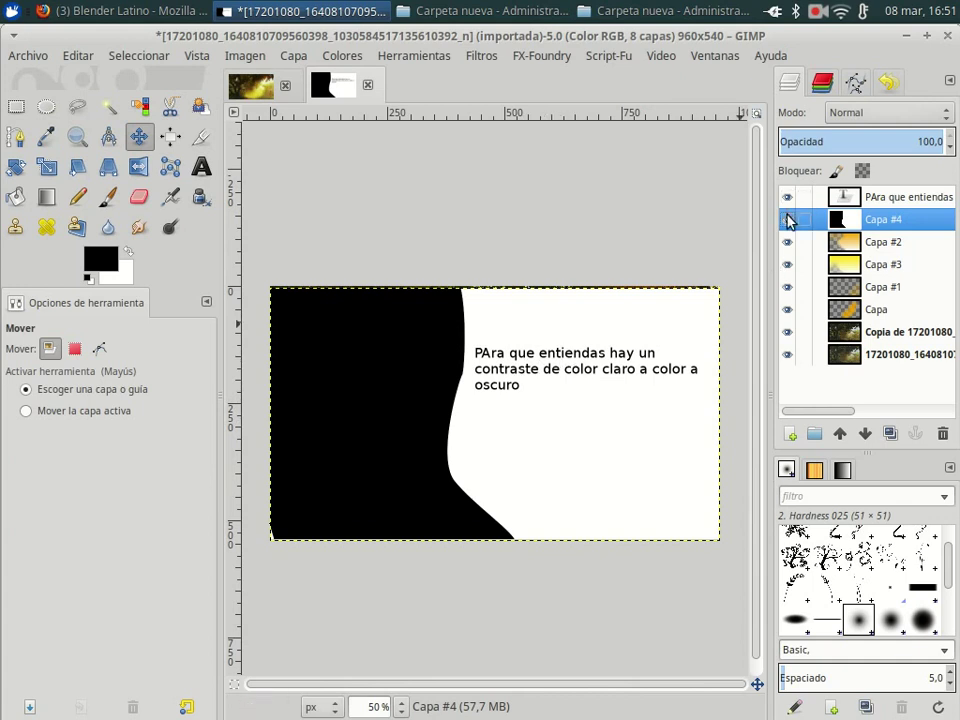
Step: Hide Capa #4, then undo an accidental move of the text layer
{"action": "left_click", "coordinate": [787, 222]}
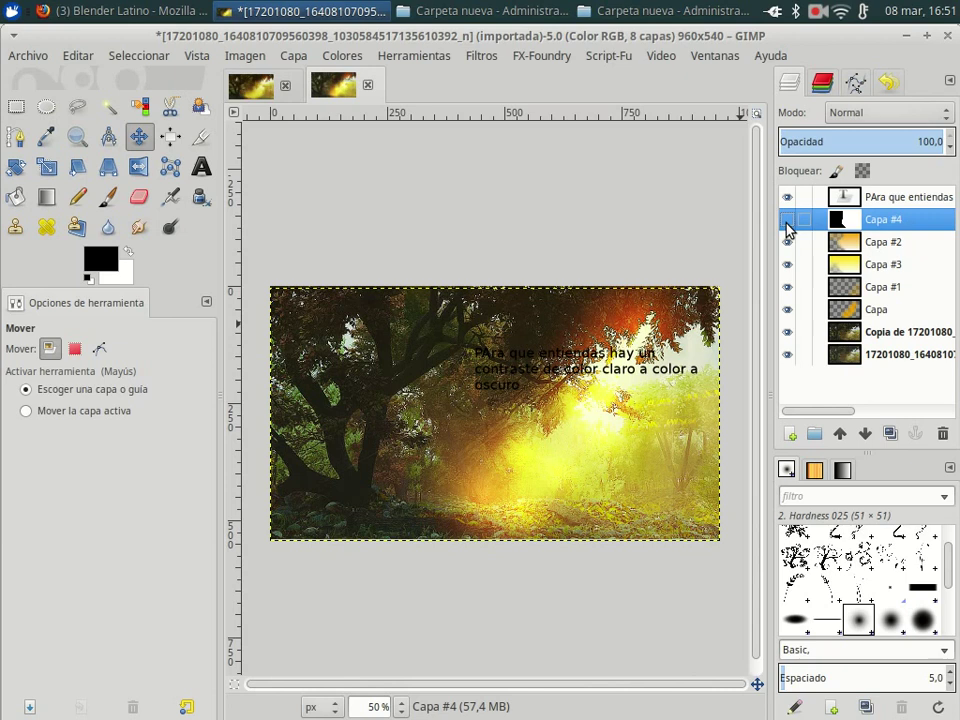
{"action": "left_click", "coordinate": [787, 222]}
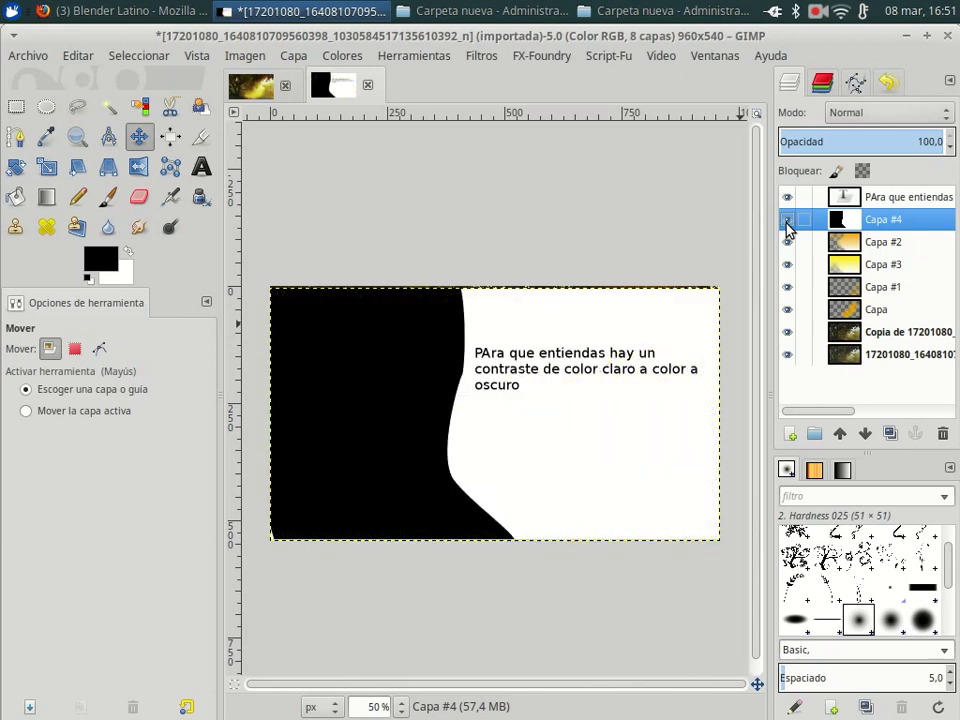
{"action": "left_click", "coordinate": [787, 221]}
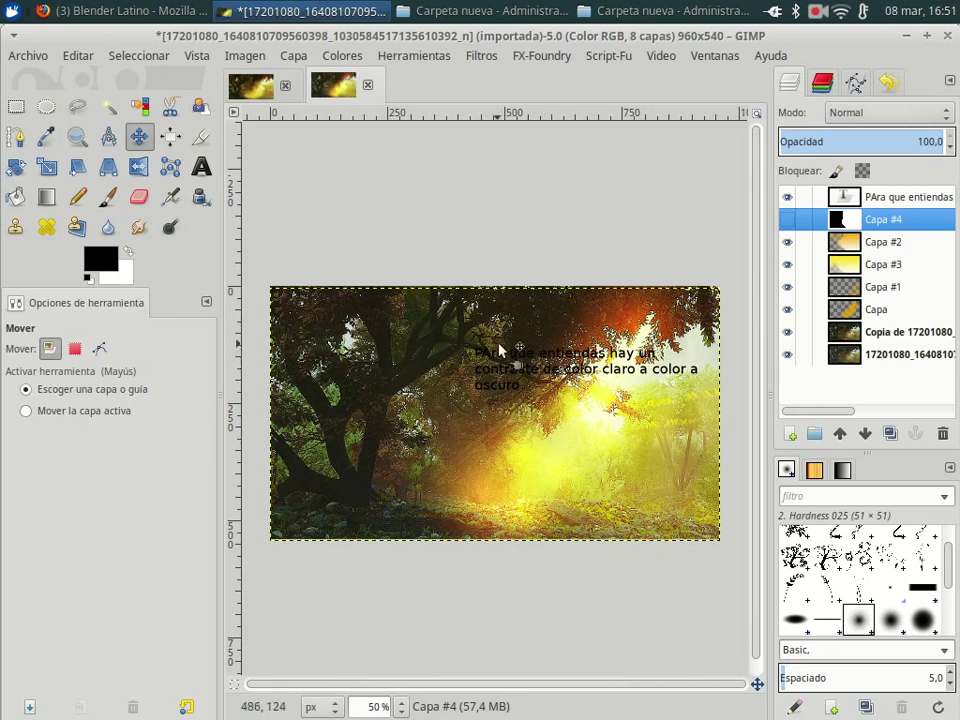
{"action": "left_click", "coordinate": [851, 205]}
{"action": "left_click_drag", "start_coordinate": [546, 355], "coordinate": [556, 403]}
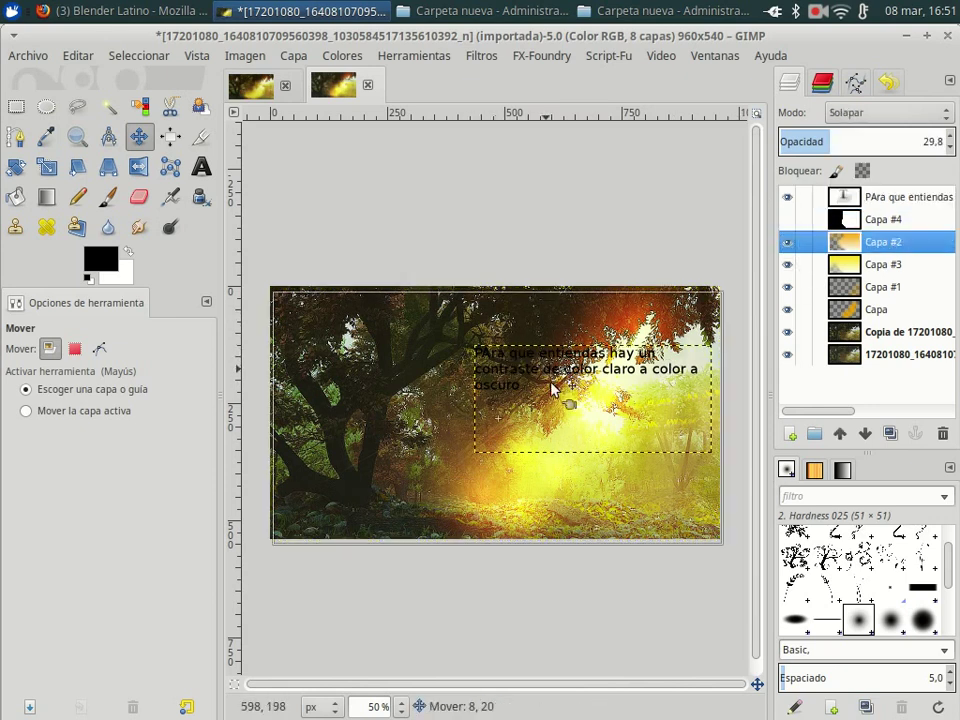
{"action": "key", "text": "ctrl+z"}
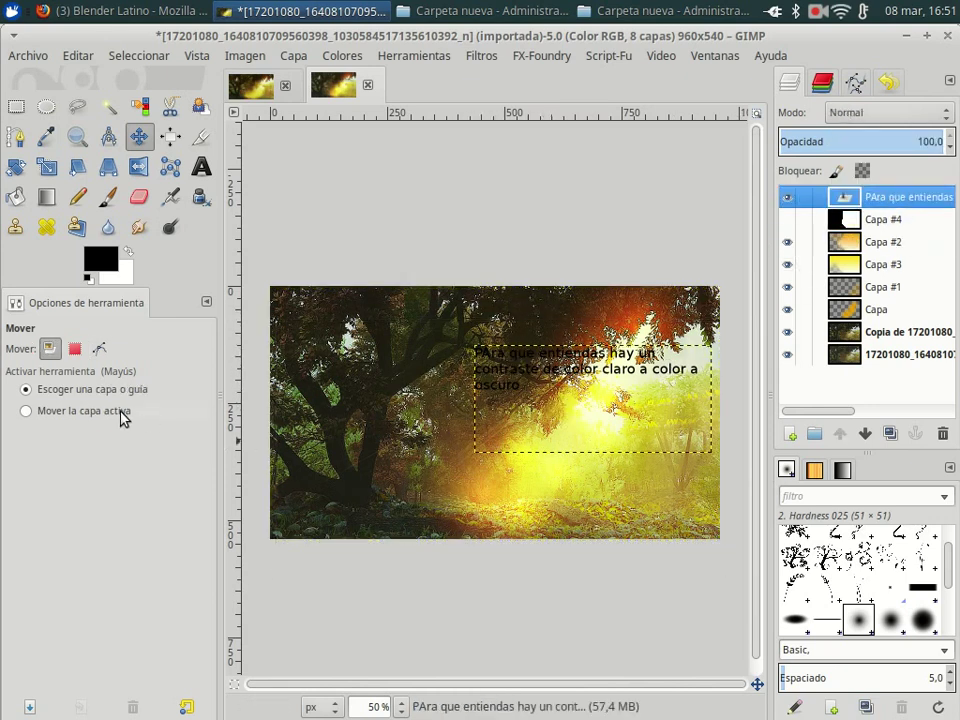
Step: Move the caption to the photo's lower right, then hide the text layer and Capa #4
{"action": "left_click", "coordinate": [122, 418]}
{"action": "left_click_drag", "start_coordinate": [530, 362], "coordinate": [537, 485]}
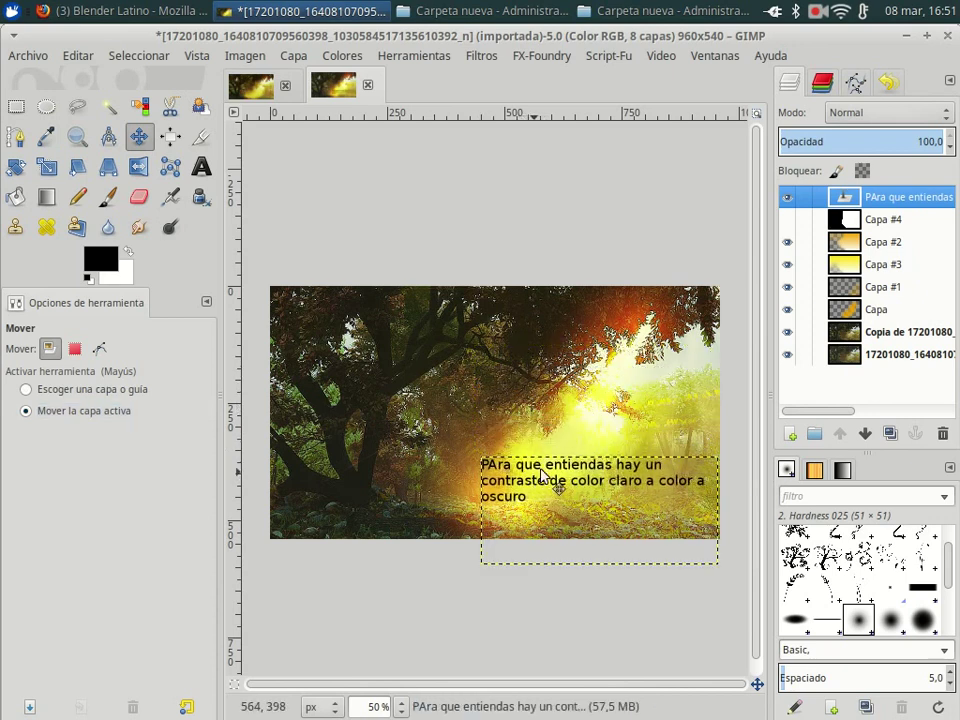
{"action": "left_click", "coordinate": [787, 220]}
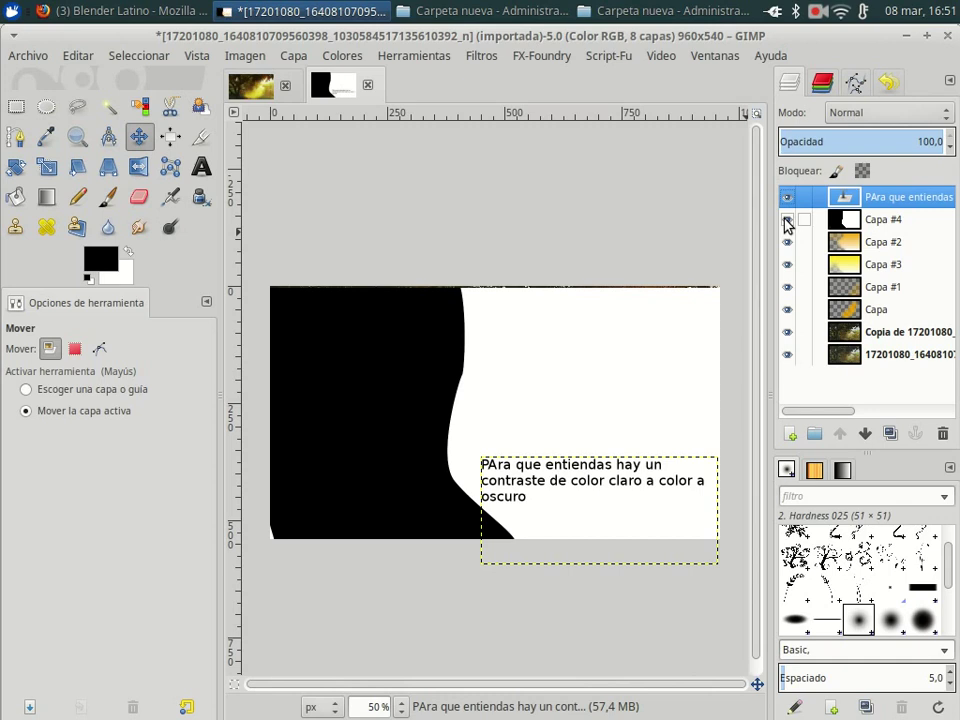
{"action": "left_click", "coordinate": [786, 219]}
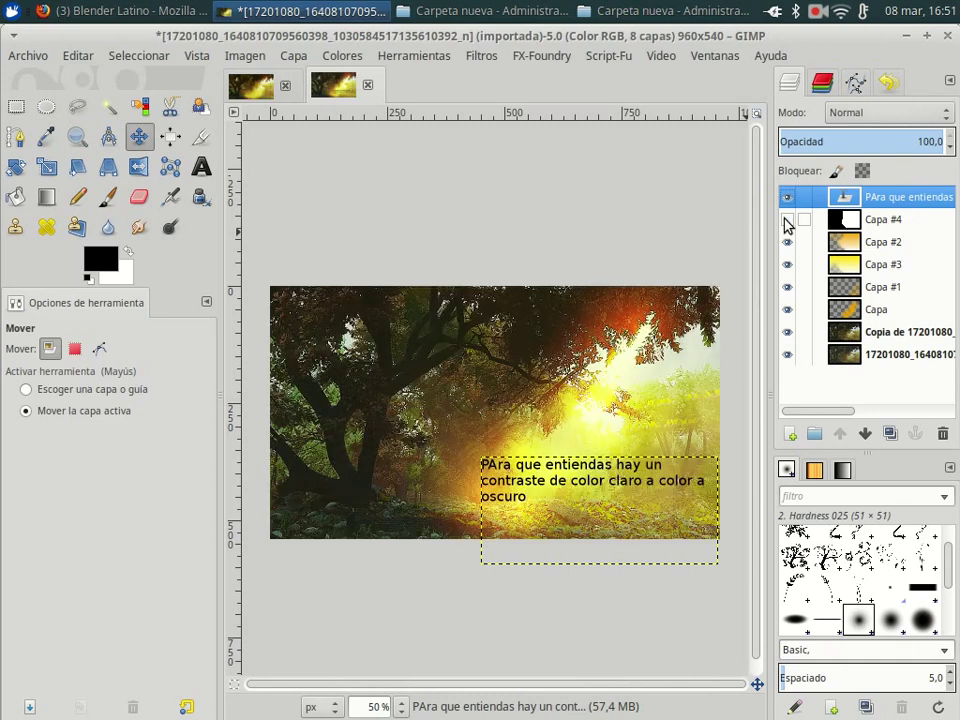
{"action": "left_click", "coordinate": [786, 197]}
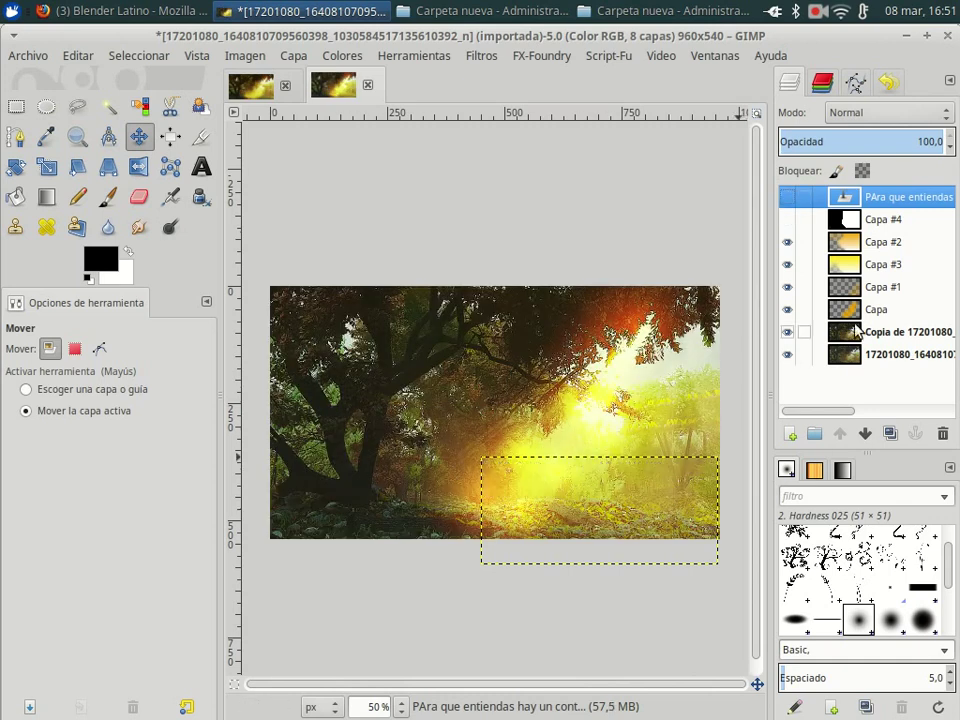
{"action": "left_click", "coordinate": [857, 358]}
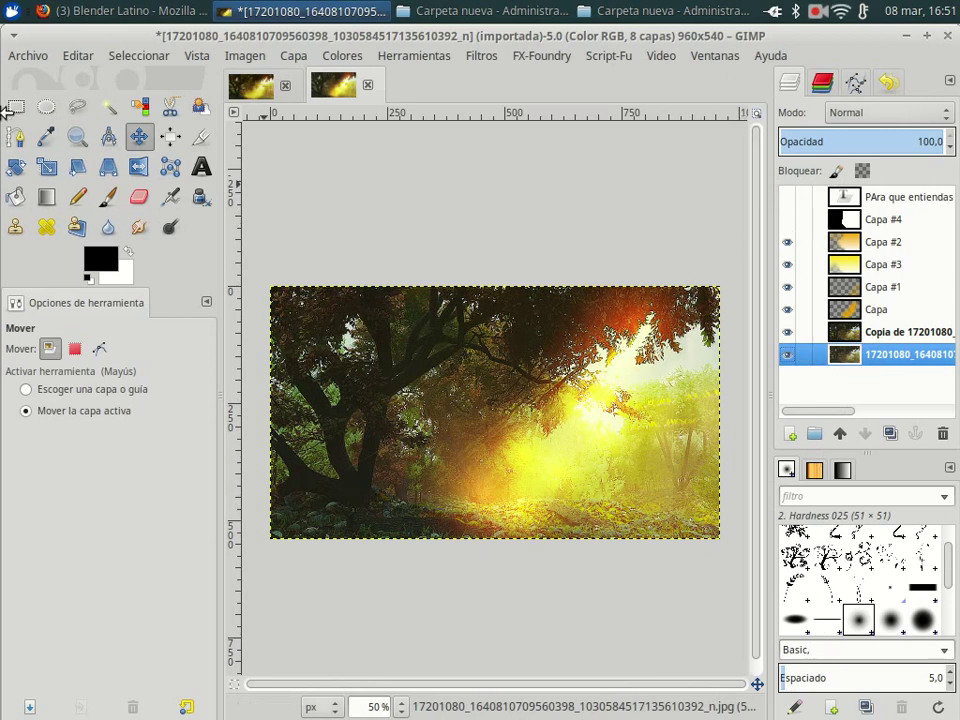
{"action": "left_click", "coordinate": [816, 14]}
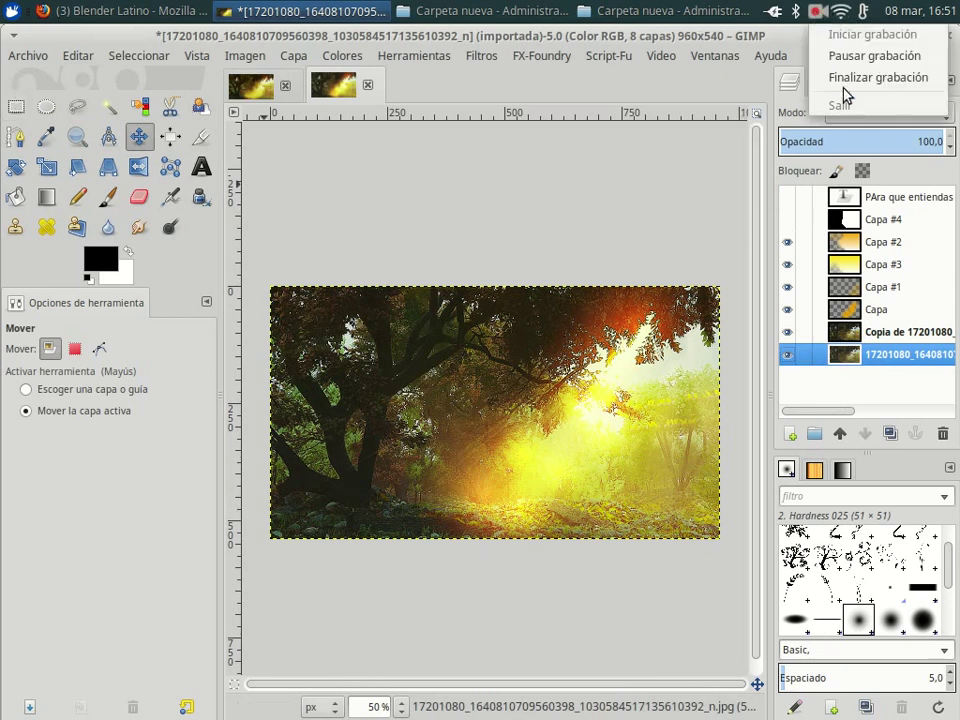